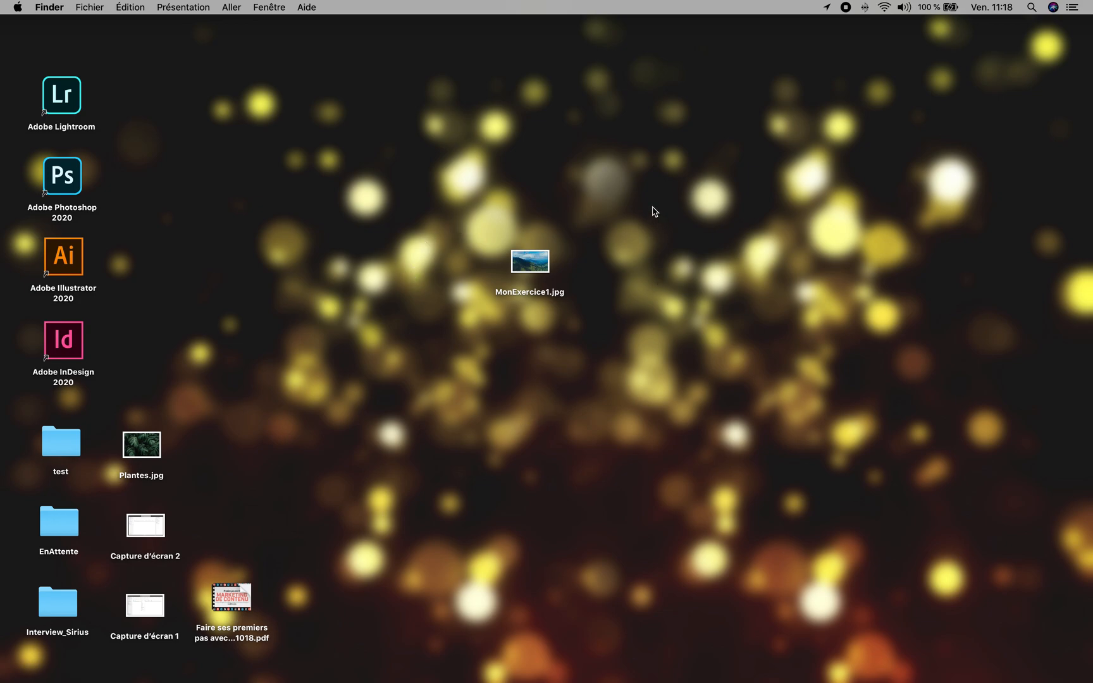
Launch Adobe Photoshop 2020 from the desktop.
click(531, 269)
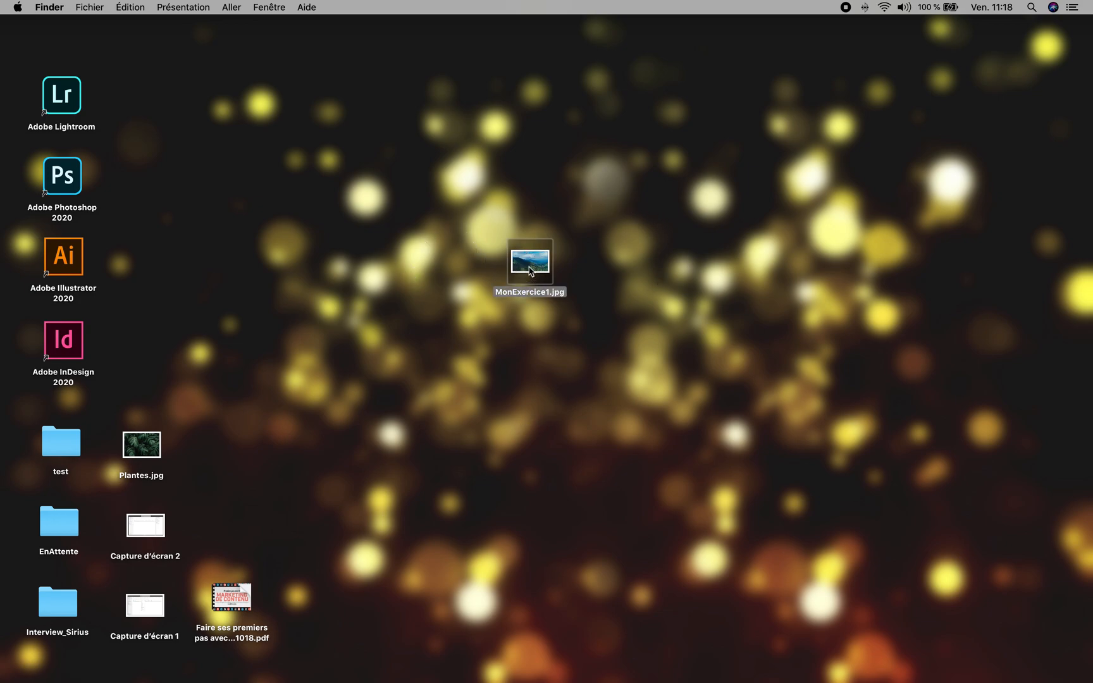
click(611, 257)
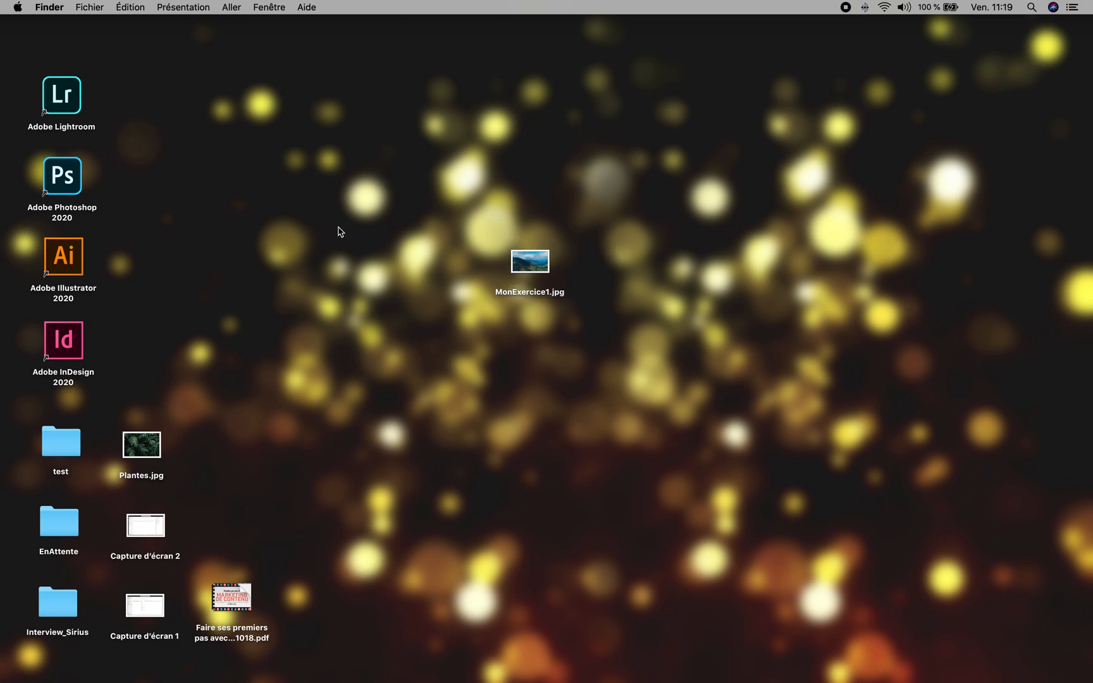
click(70, 187)
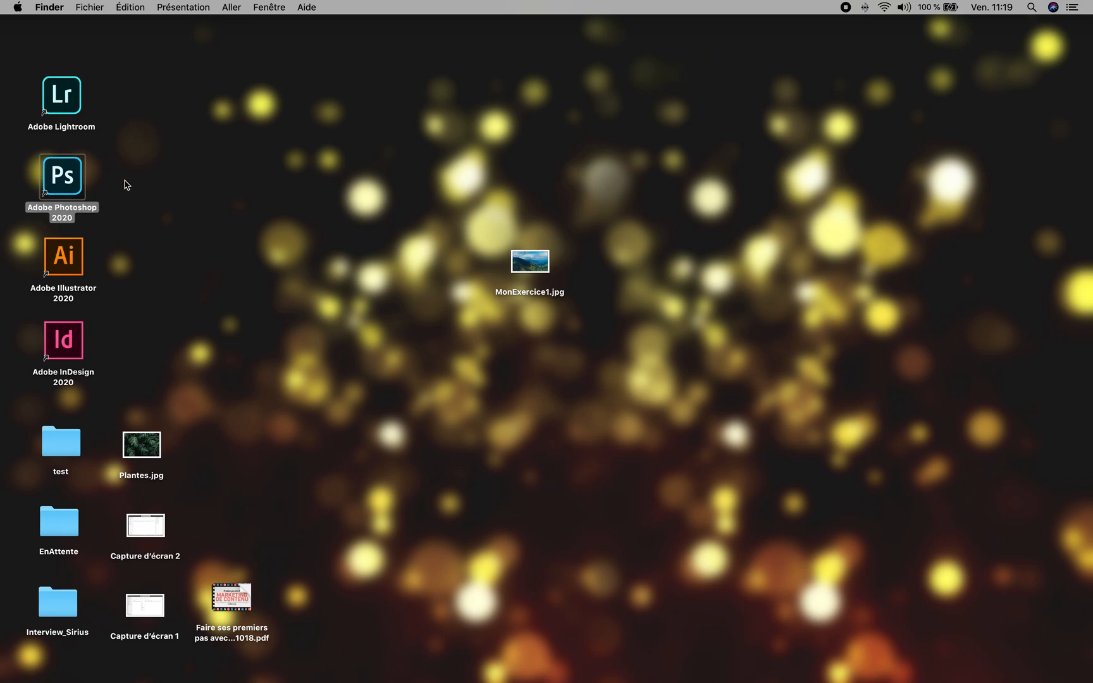
double_click(69, 180)
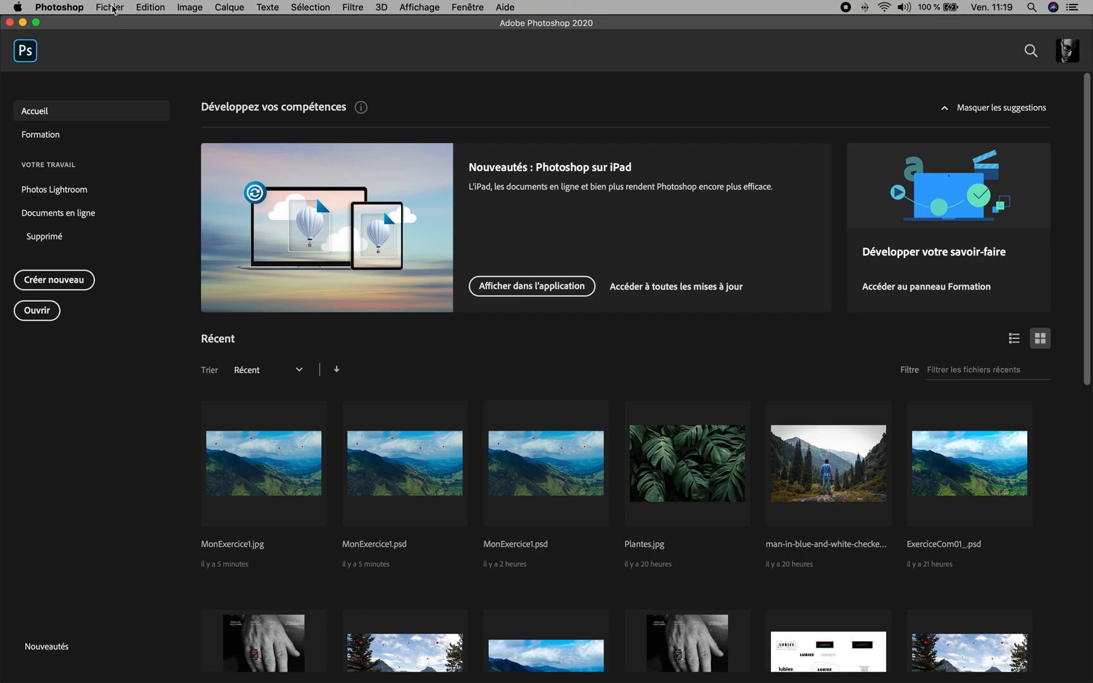
Open the image MonExercice1.jpg from the Bureau folder on iCloud.
click(112, 8)
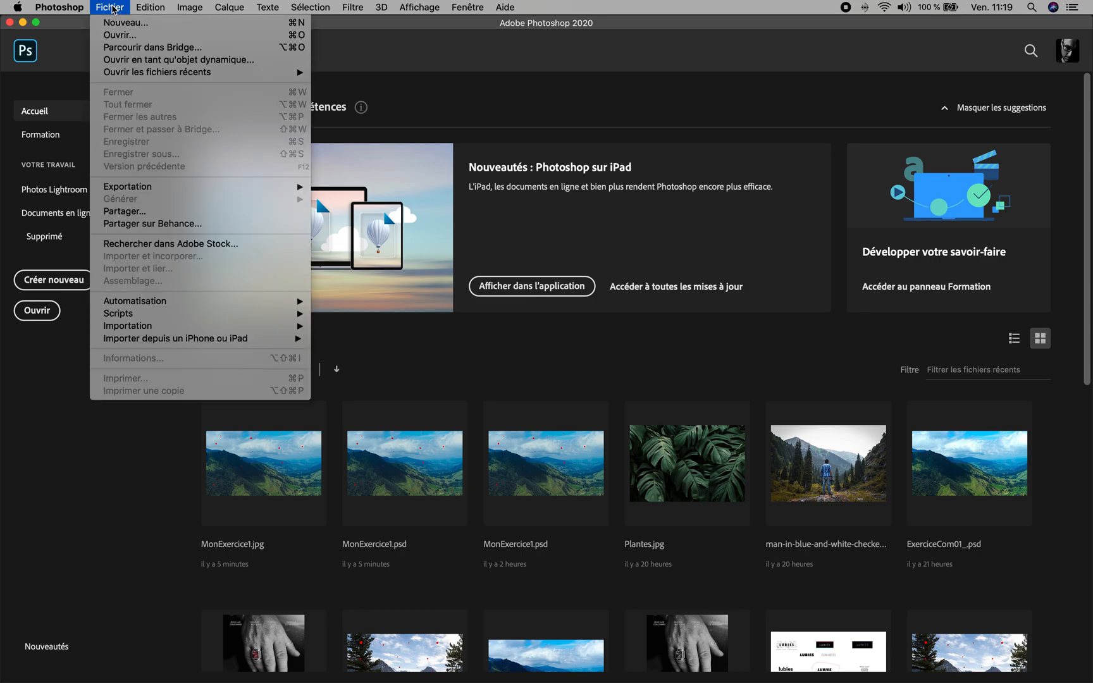
click(111, 36)
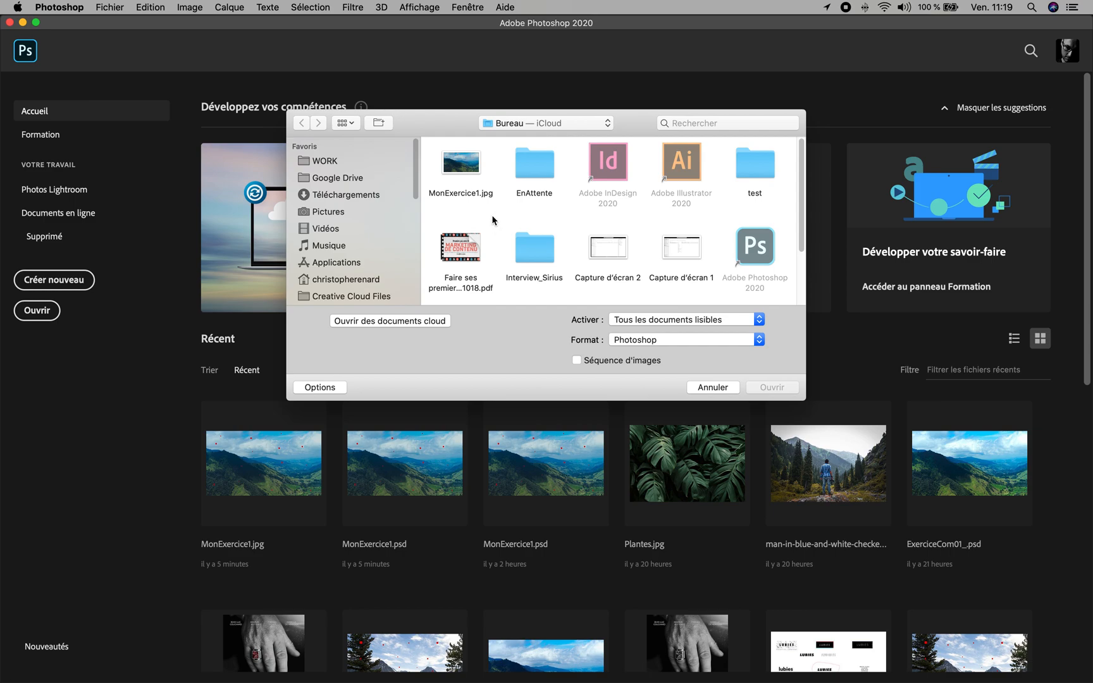
click(472, 171)
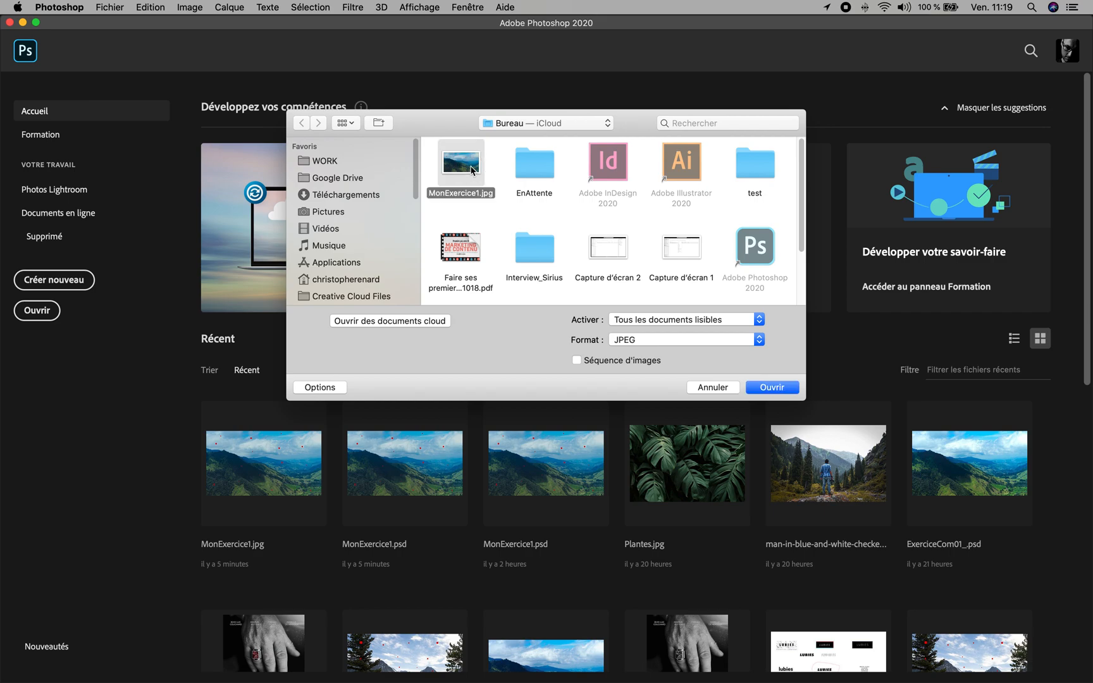
drag(416, 188, 421, 260)
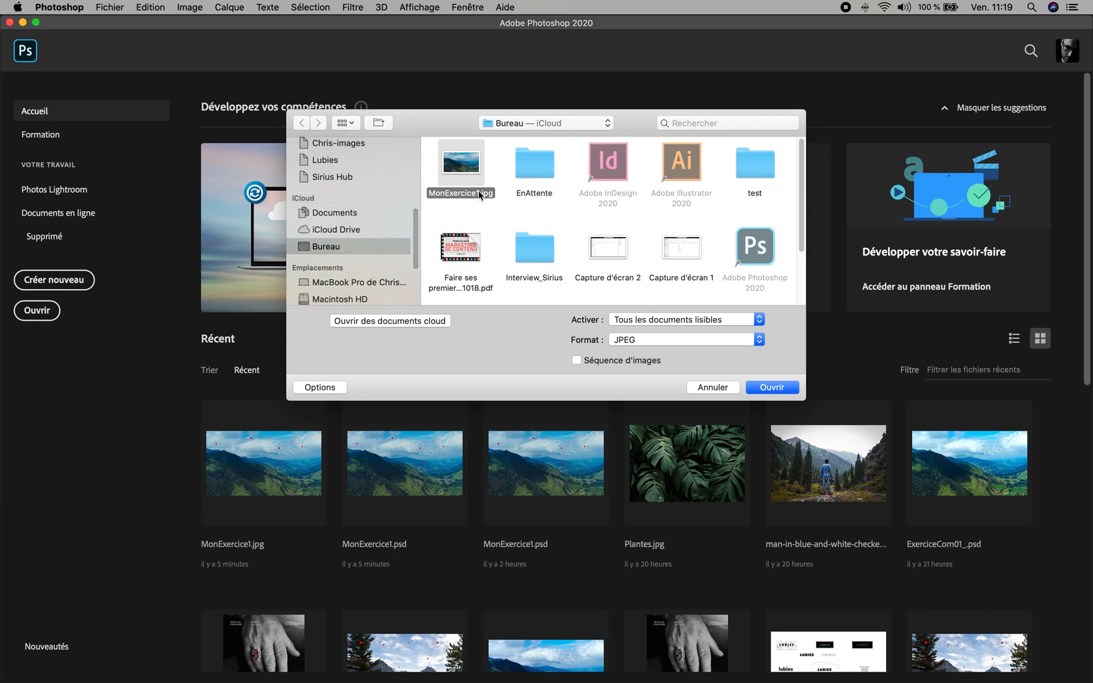
click(771, 388)
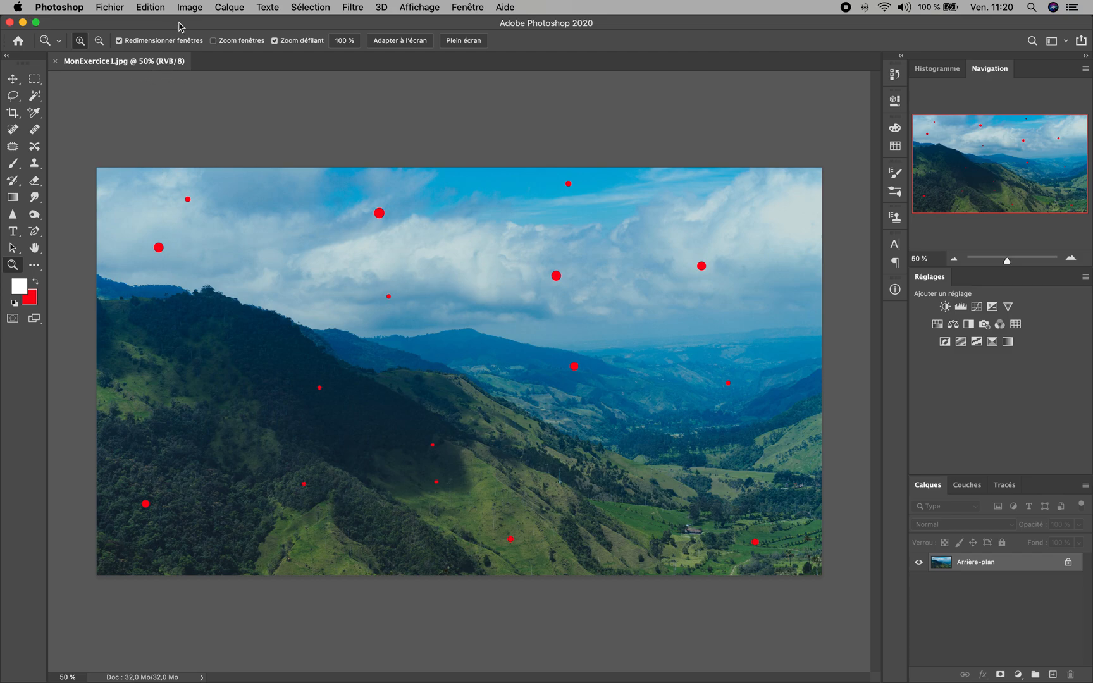
Check the image's colour mode, keeping Couleurs RVB selected.
click(198, 8)
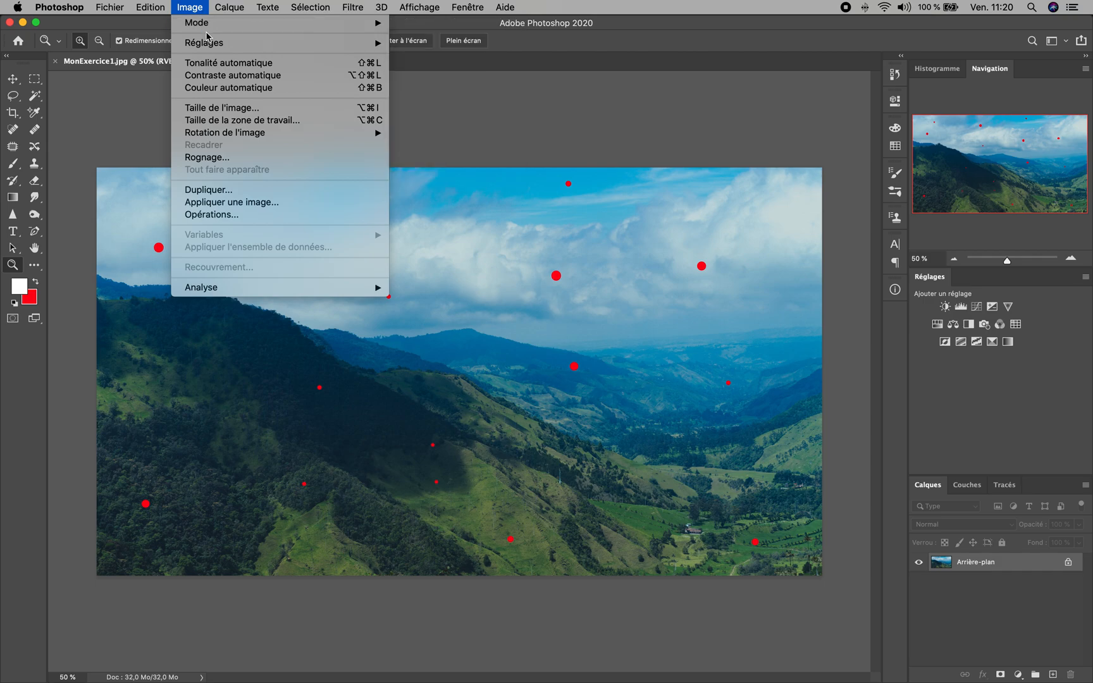
mouse_move(251, 32)
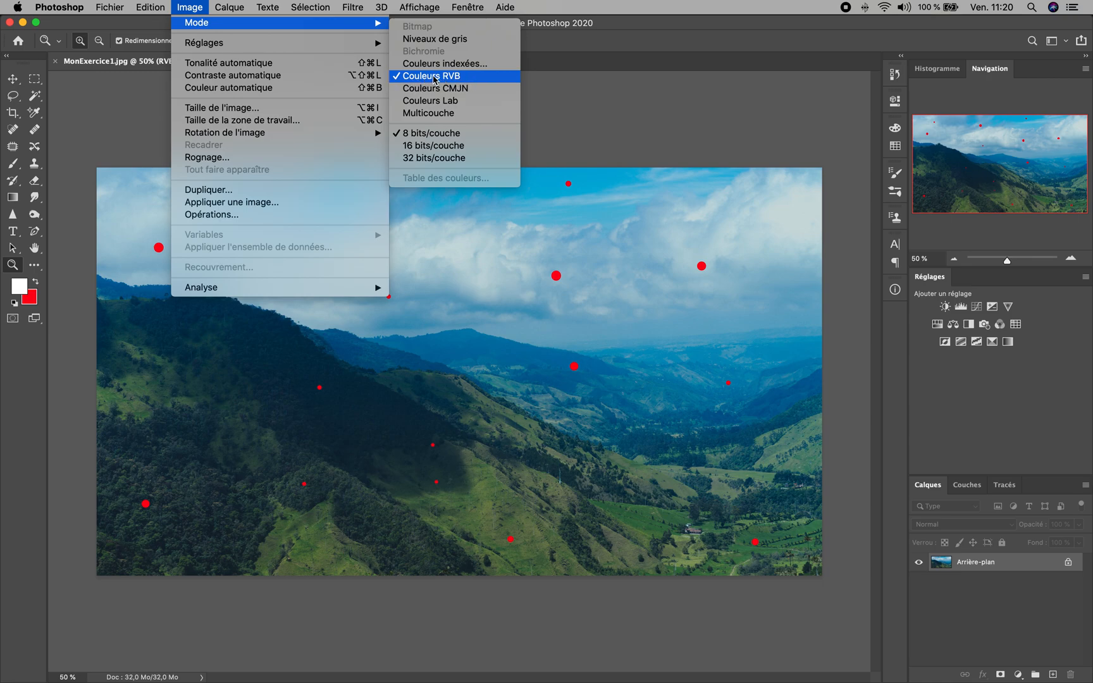
click(434, 77)
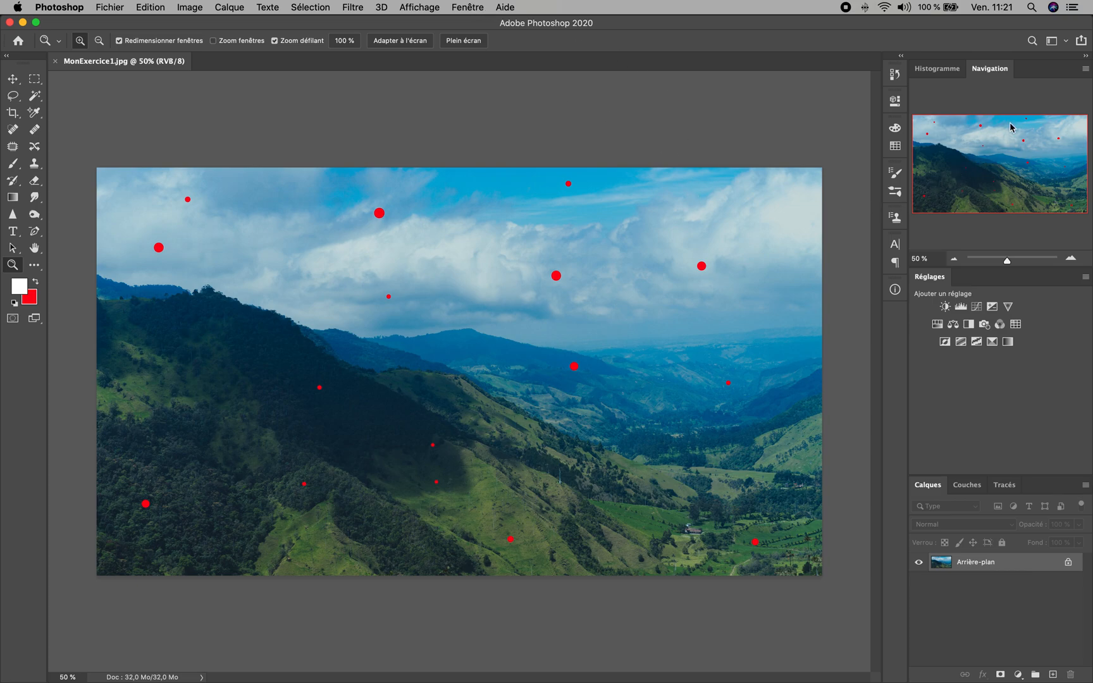
Hide and redisplay the Navigation panel, and use it to zoom to 164.87 % around the dark ridge and the clouds above.
click(458, 10)
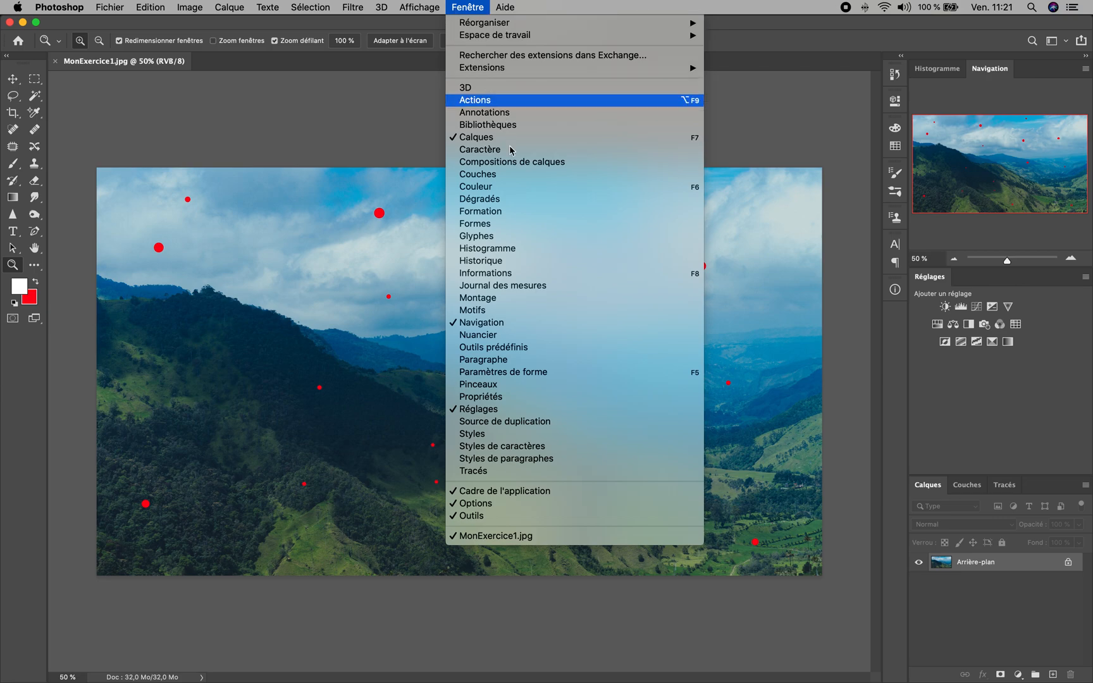
click(495, 322)
click(469, 8)
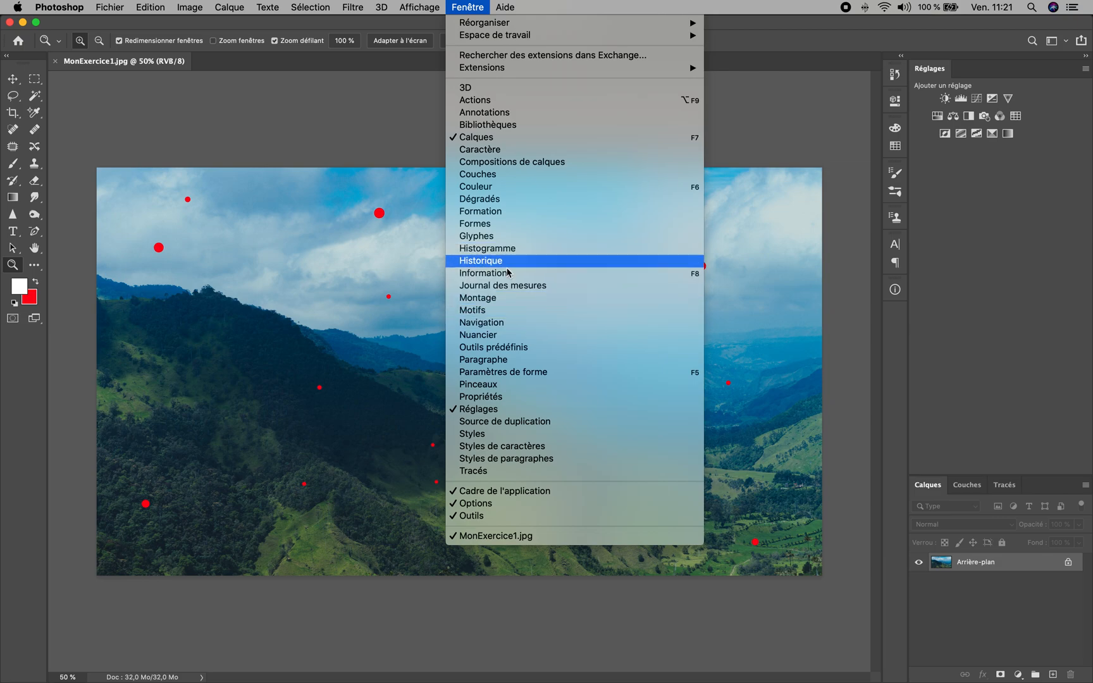
click(510, 322)
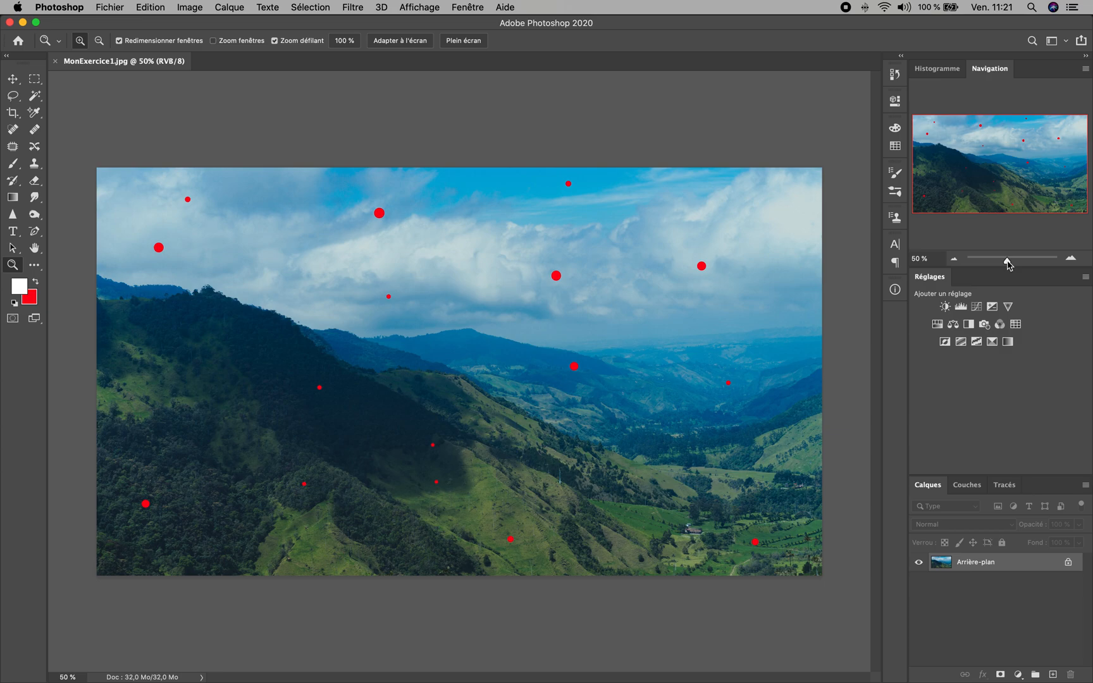
mouse_move(1008, 265)
mouse_down()
mouse_move(1029, 264)
mouse_move(987, 264)
mouse_move(1034, 264)
mouse_move(1017, 261)
mouse_up()
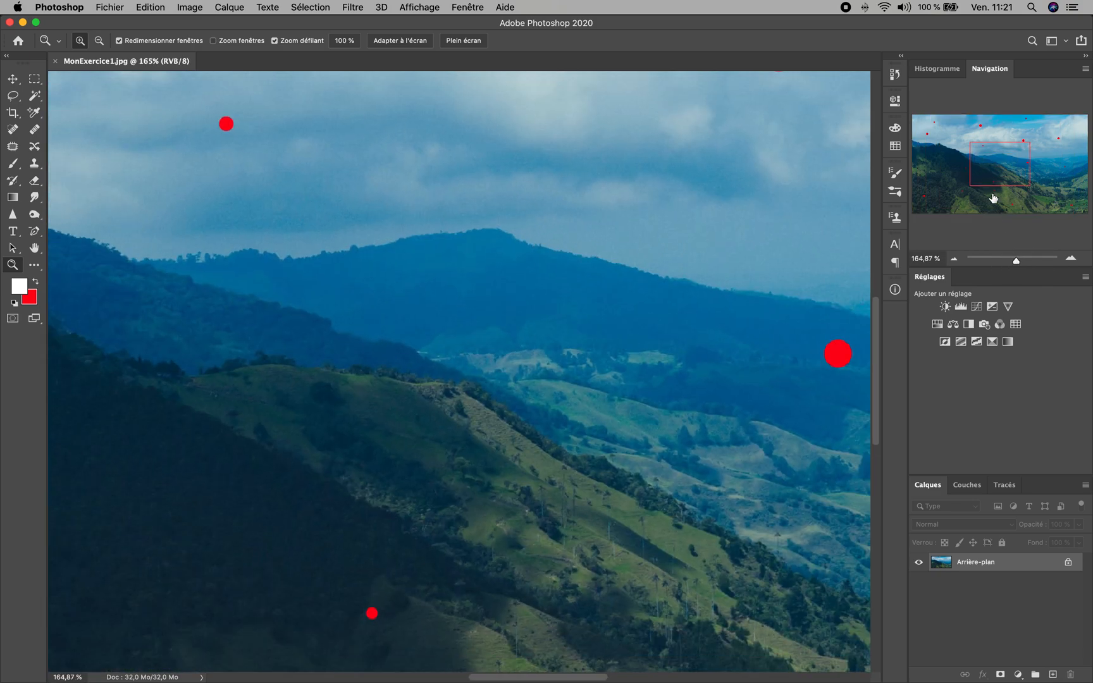
drag(989, 176, 959, 161)
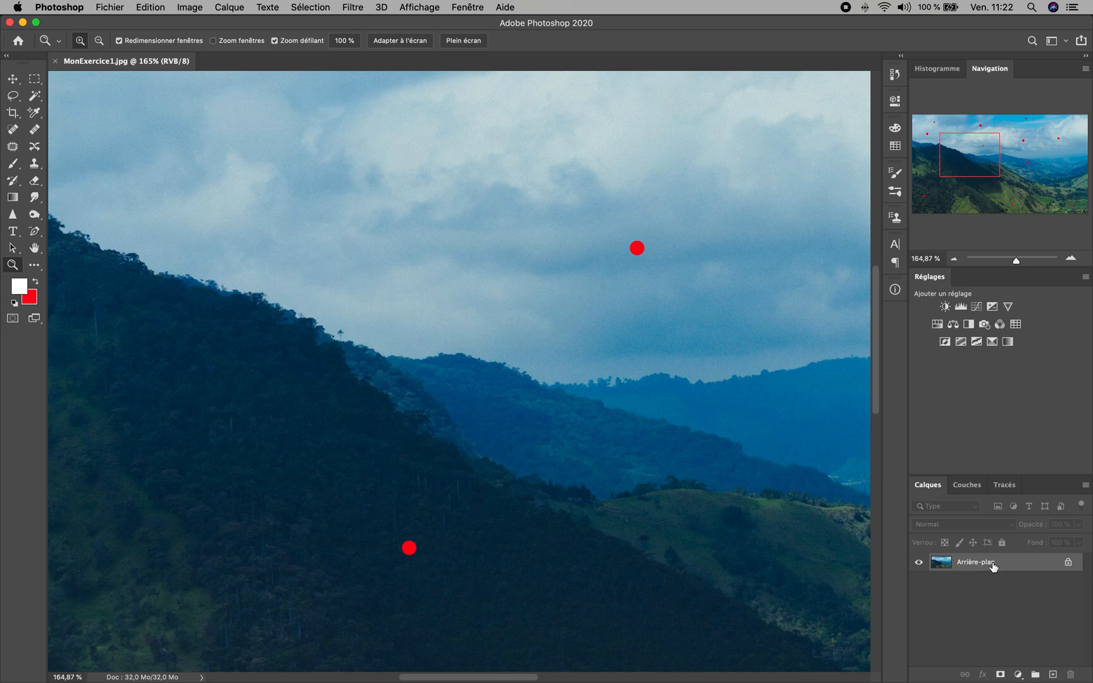
Hide the Calques panel and show it again.
click(466, 8)
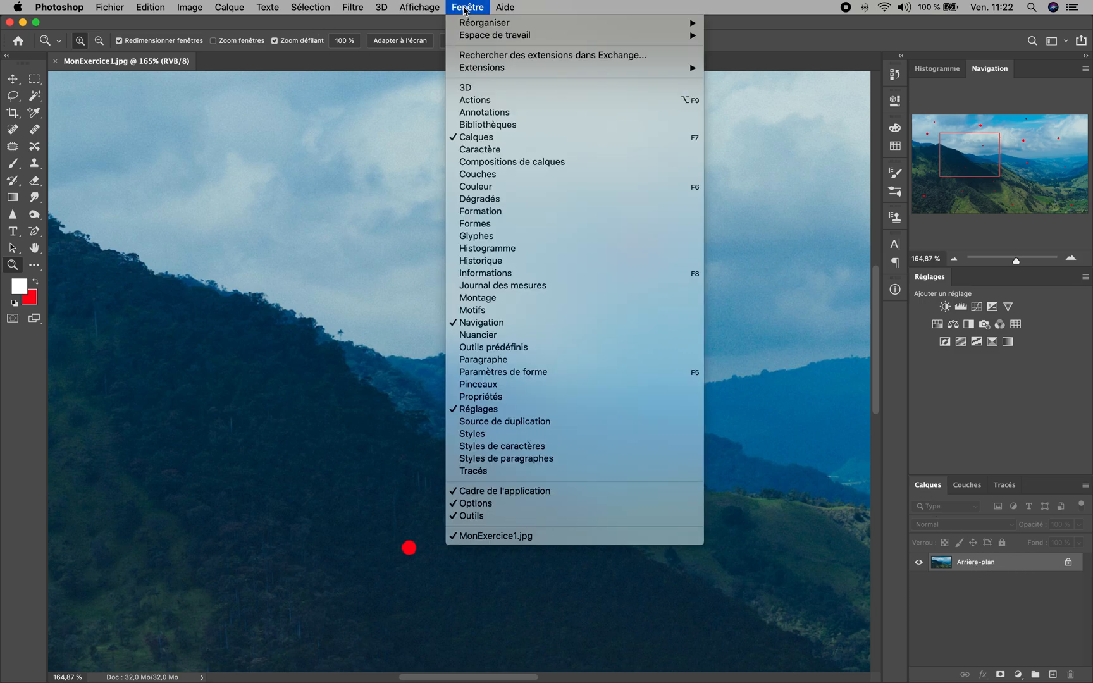
click(477, 137)
click(468, 7)
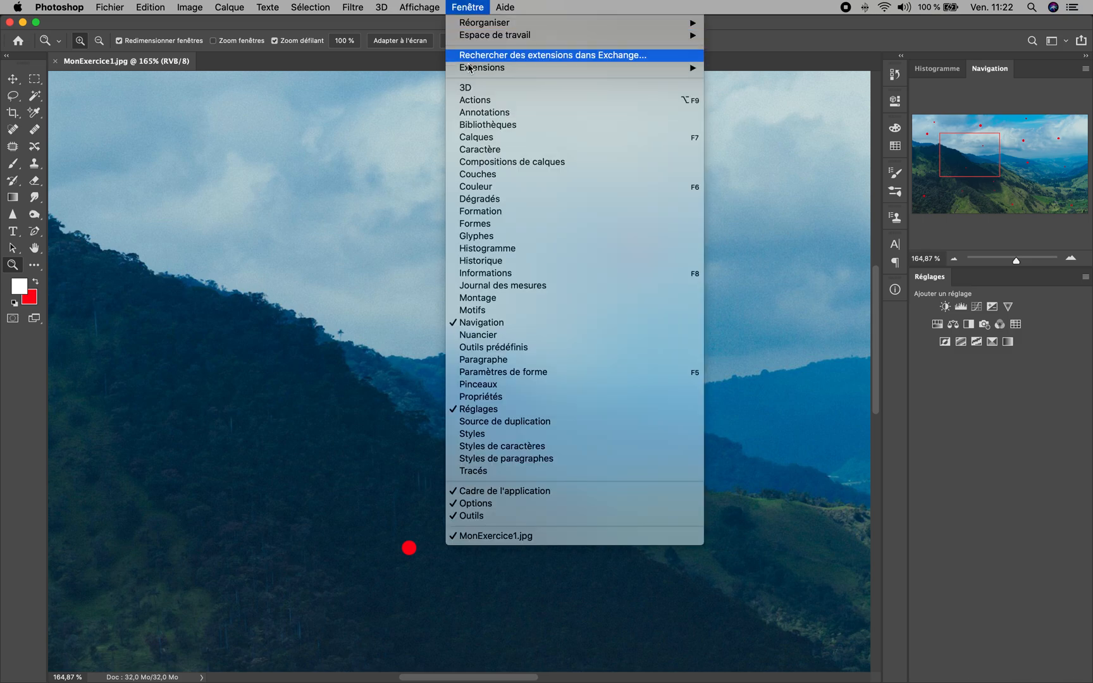
click(475, 136)
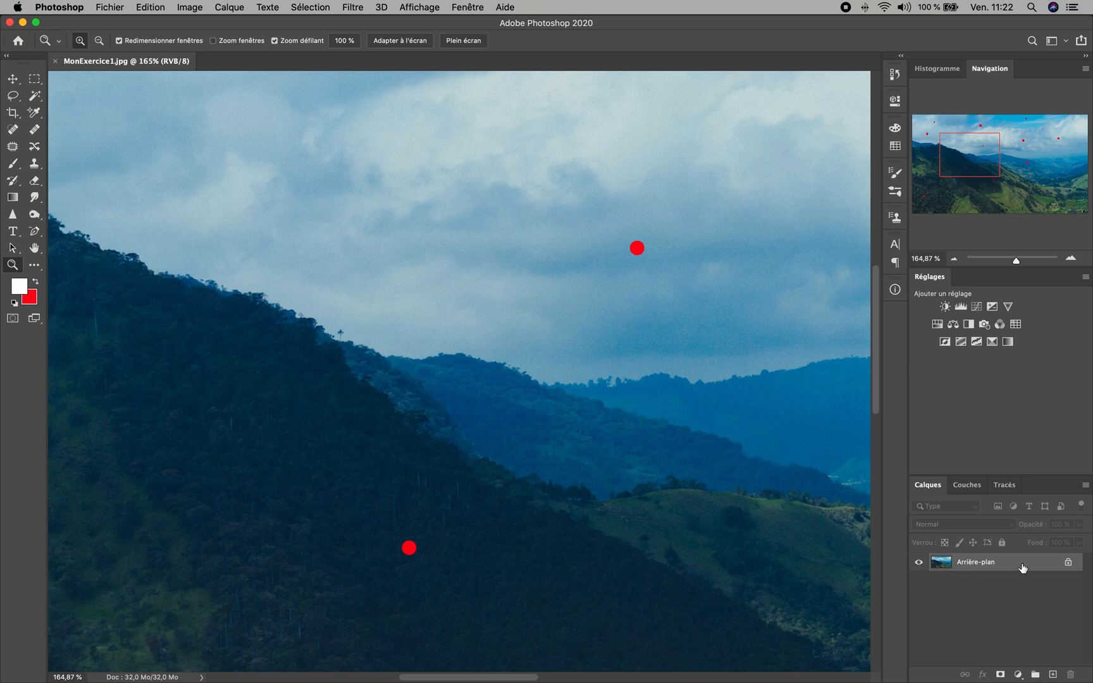
Duplicate the Arrière-plan layer and delete the copy.
drag(1020, 565, 1053, 672)
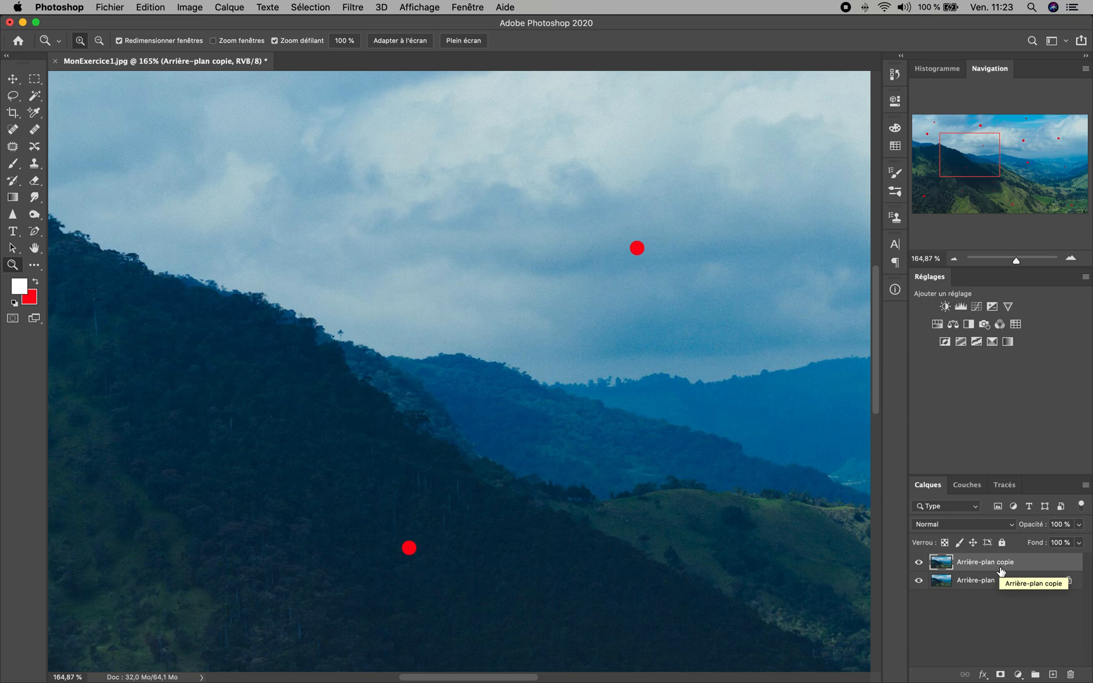
key(BackSpace)
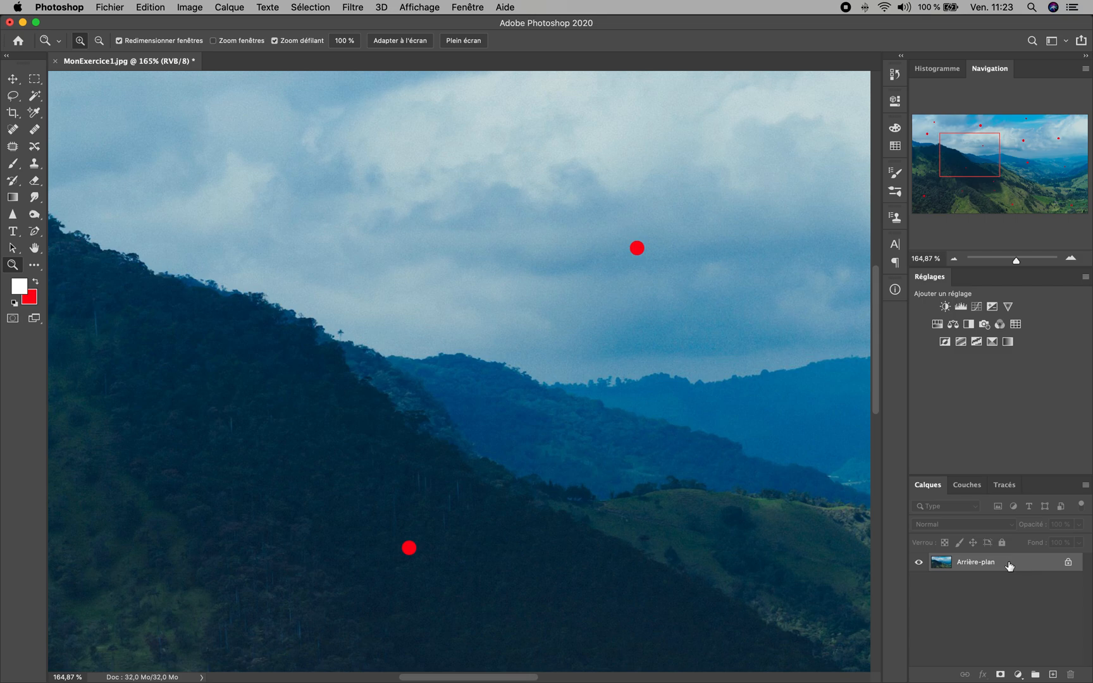
Create a new copy of the Arrière-plan layer and hide the original, leaving only the copy visible.
key(super+j)
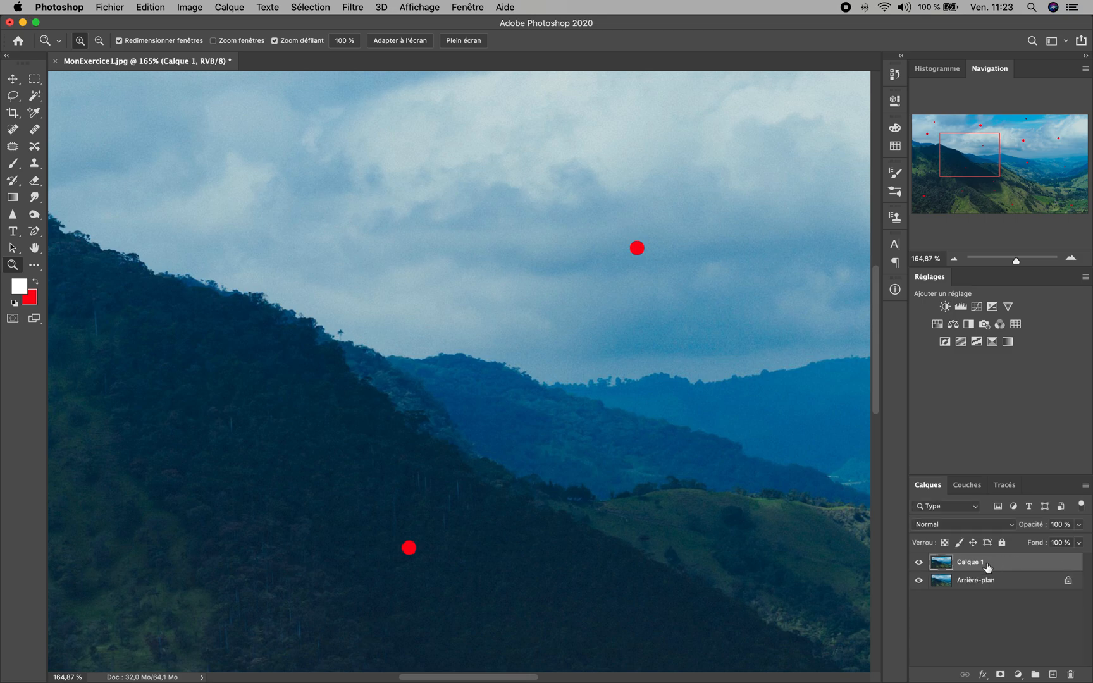
click(920, 563)
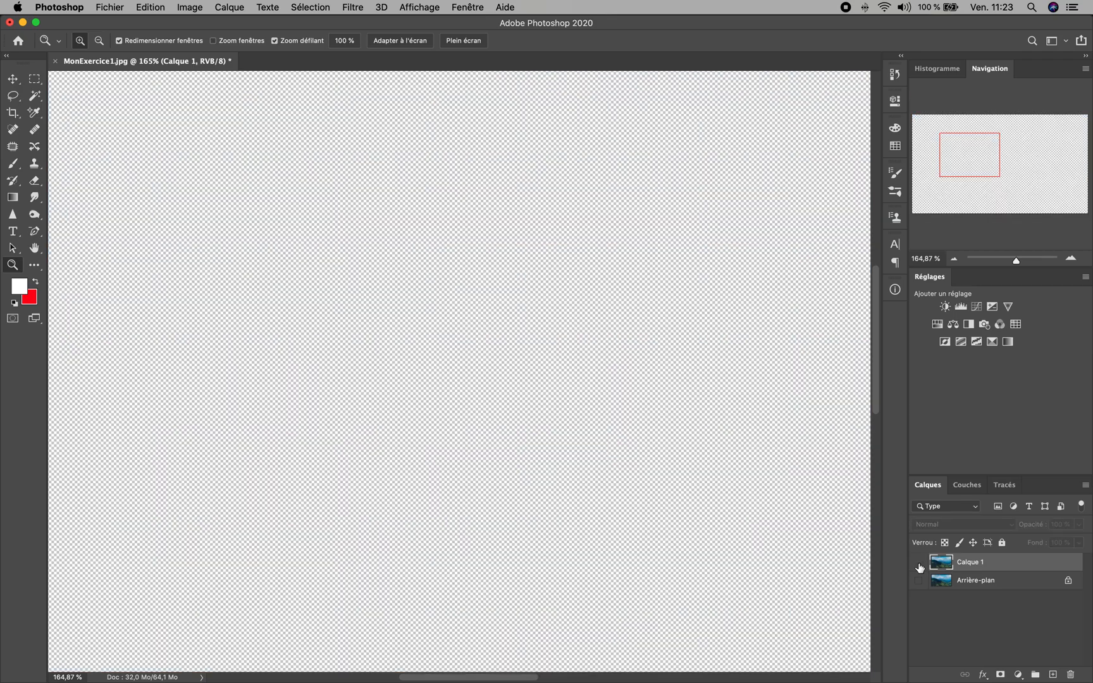
click(920, 563)
click(920, 563)
click(919, 563)
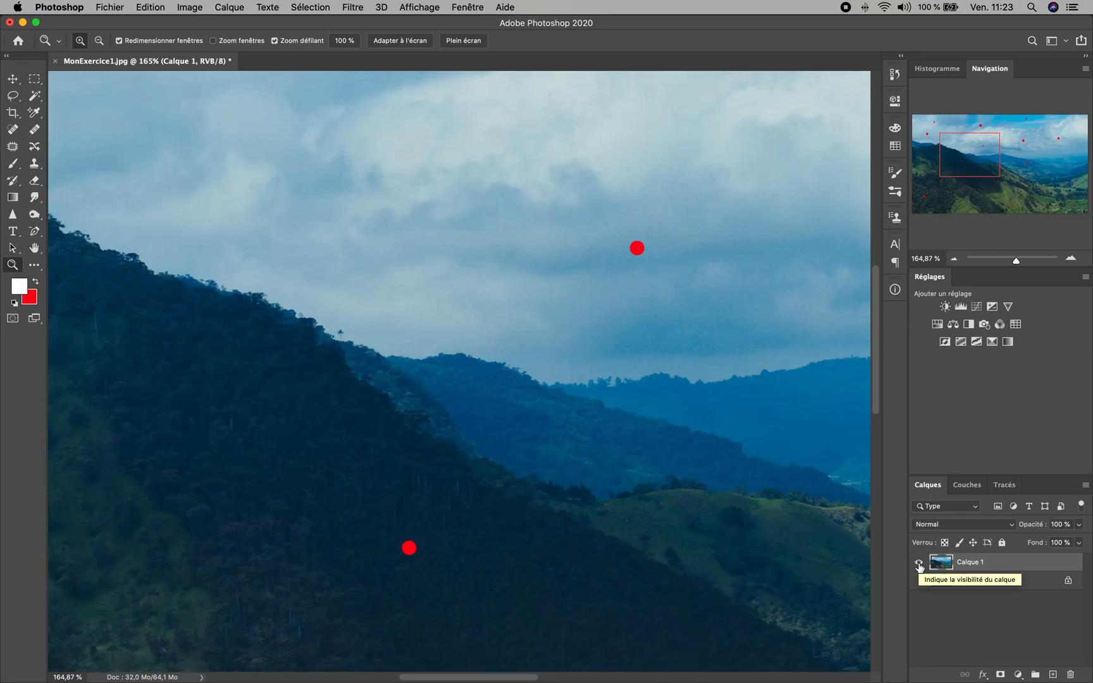
click(919, 563)
click(919, 563)
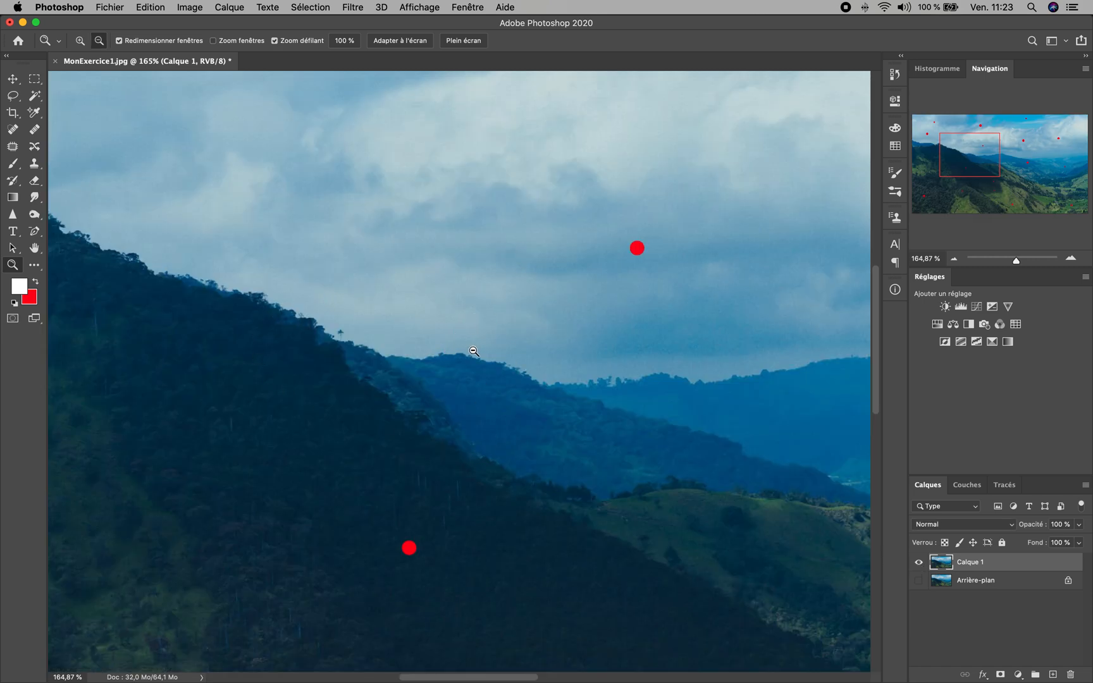
Choose the Spot Healing Brush and set it to a 56 px size with a softer hardness for the dots in the upper-left sky.
drag(975, 165, 913, 125)
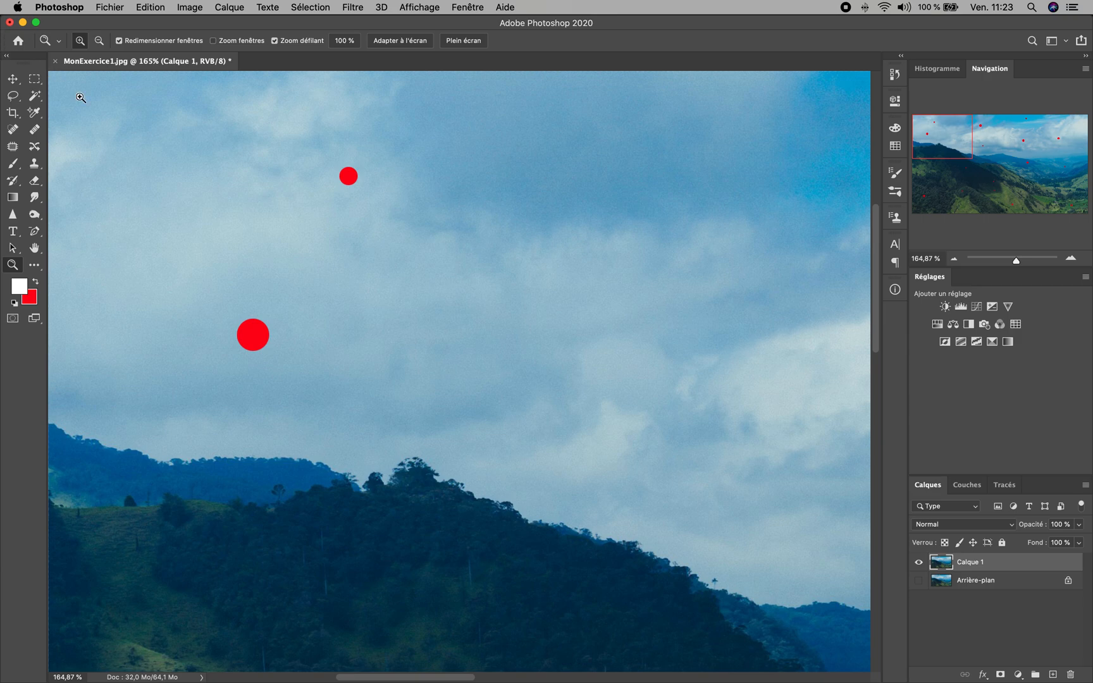
click(14, 130)
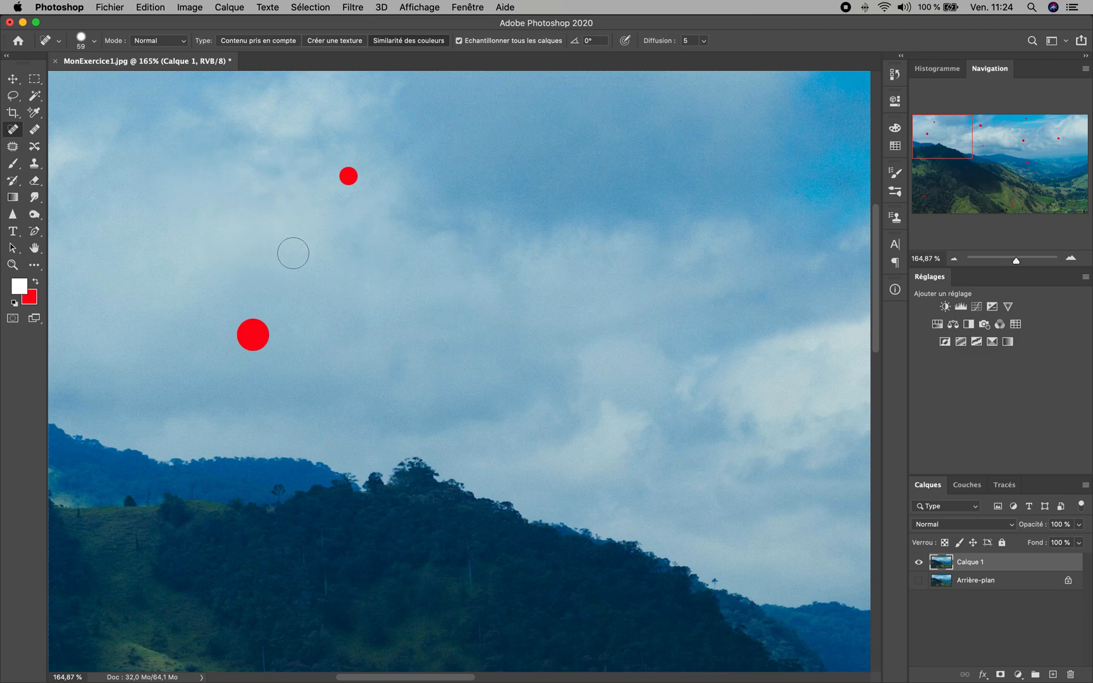
click(94, 46)
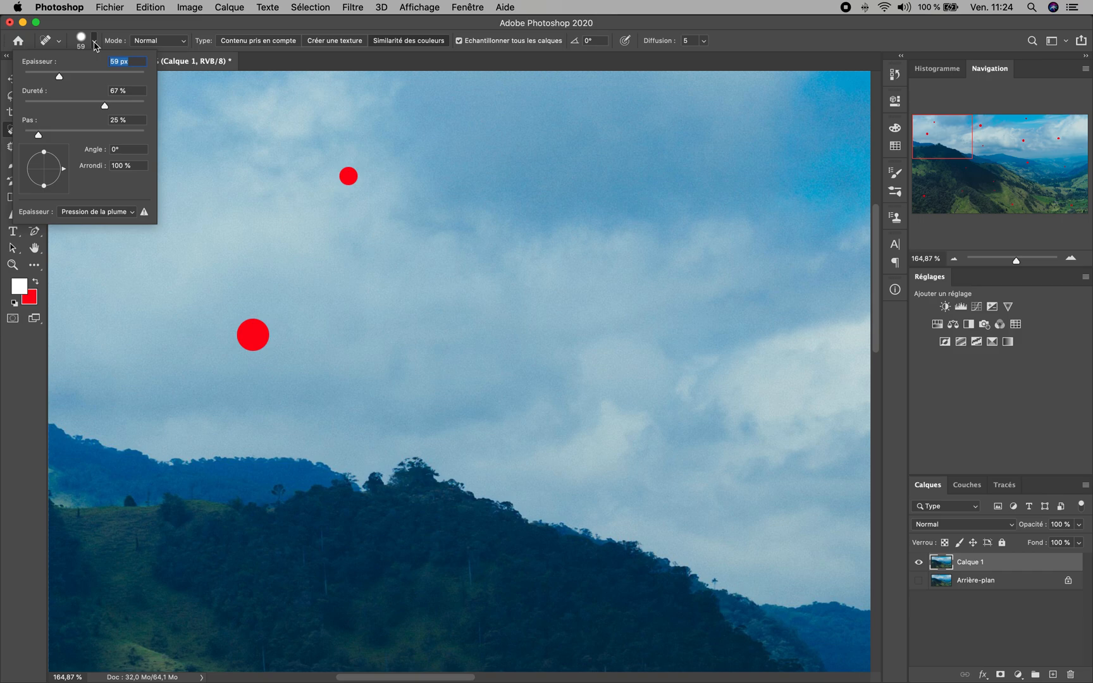
drag(63, 77, 125, 87)
drag(122, 76, 58, 76)
mouse_move(106, 107)
mouse_down()
mouse_move(37, 106)
mouse_move(145, 107)
mouse_move(51, 108)
mouse_move(73, 112)
mouse_up()
drag(73, 109, 67, 109)
Add an empty layer above Calque 1 and name it "defauts".
click(1054, 679)
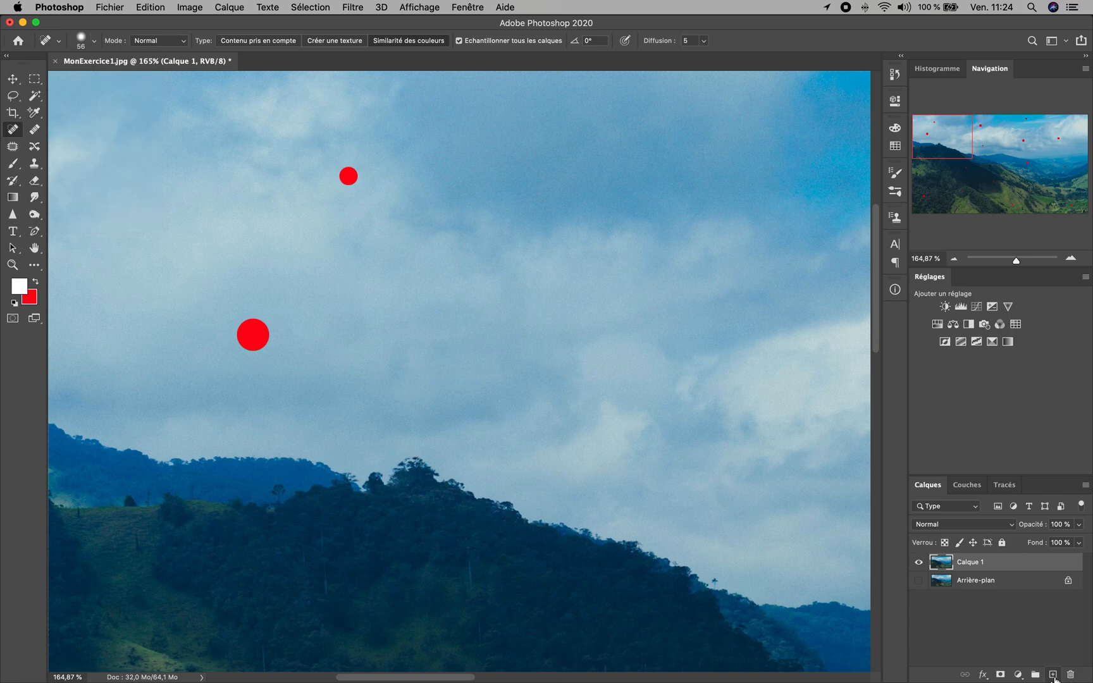
click(1055, 679)
double_click(971, 562)
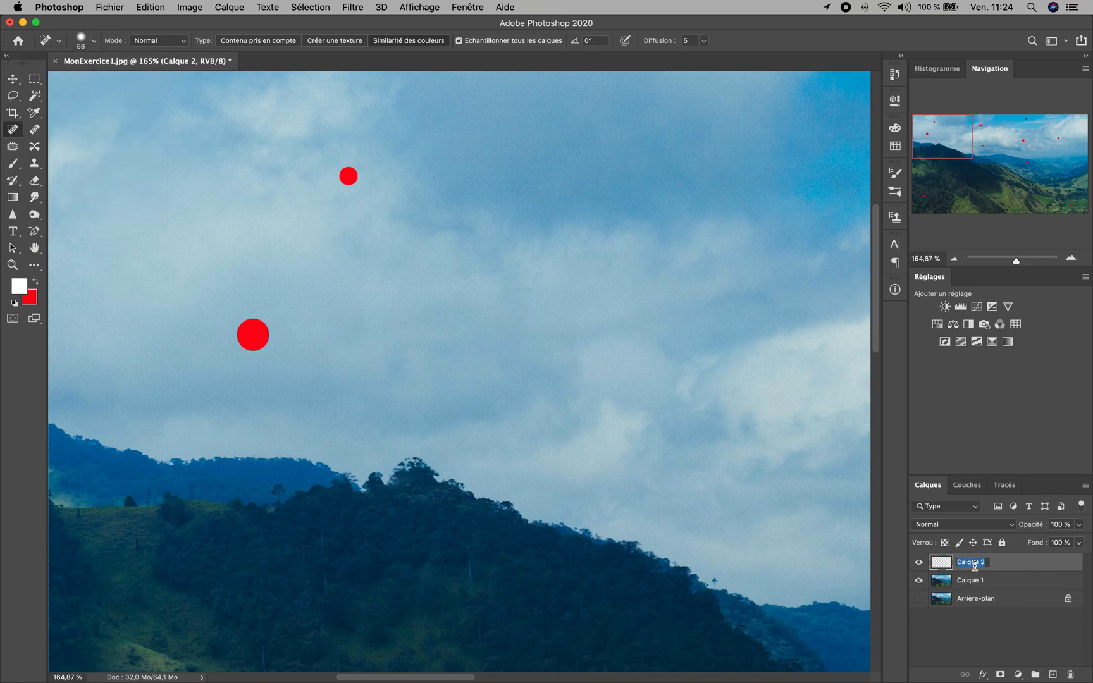
text(defauts)
key(Return)
Remove the two red dots in the upper-left part of the sky with the Spot Healing Brush on the defauts layer.
click(348, 177)
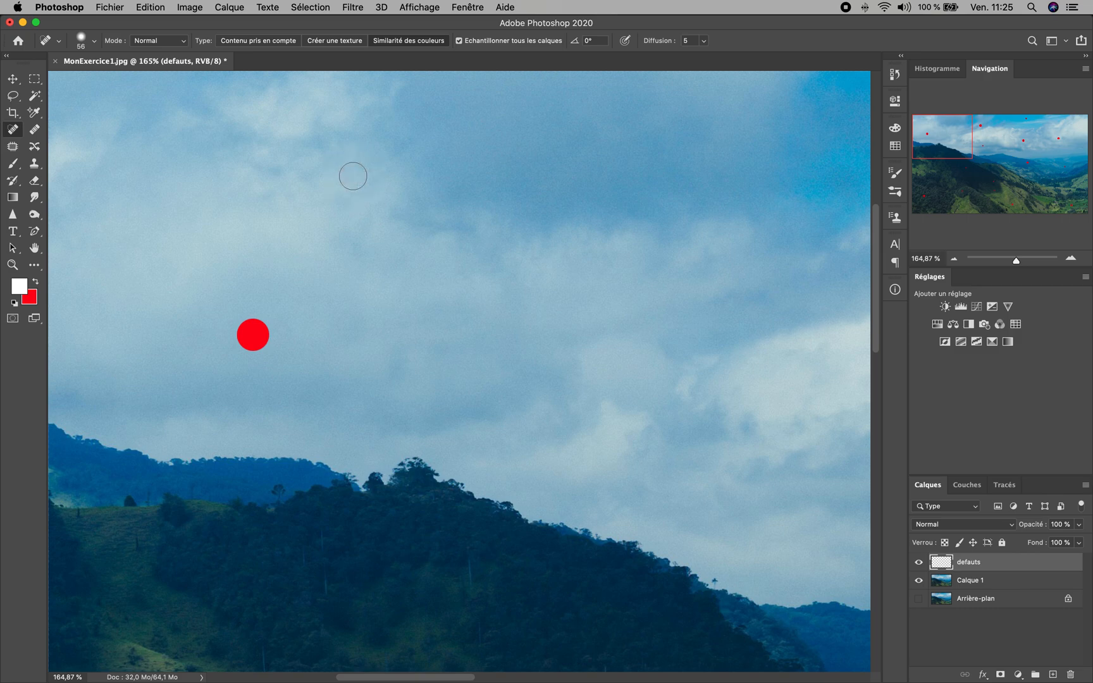
click(345, 175)
click(247, 324)
mouse_move(247, 324)
mouse_down()
mouse_move(244, 339)
mouse_move(268, 330)
mouse_move(249, 331)
mouse_up()
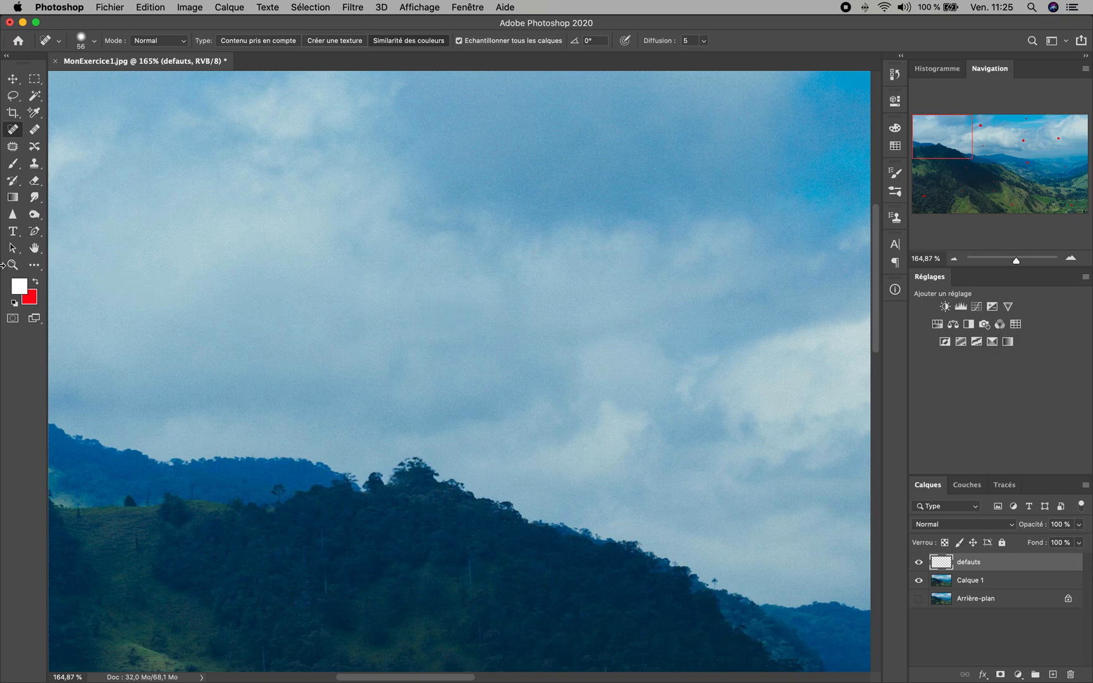
Heal away the large red dot beside the blue gap in the clouds, in the next area of sky to the right.
drag(962, 142, 987, 139)
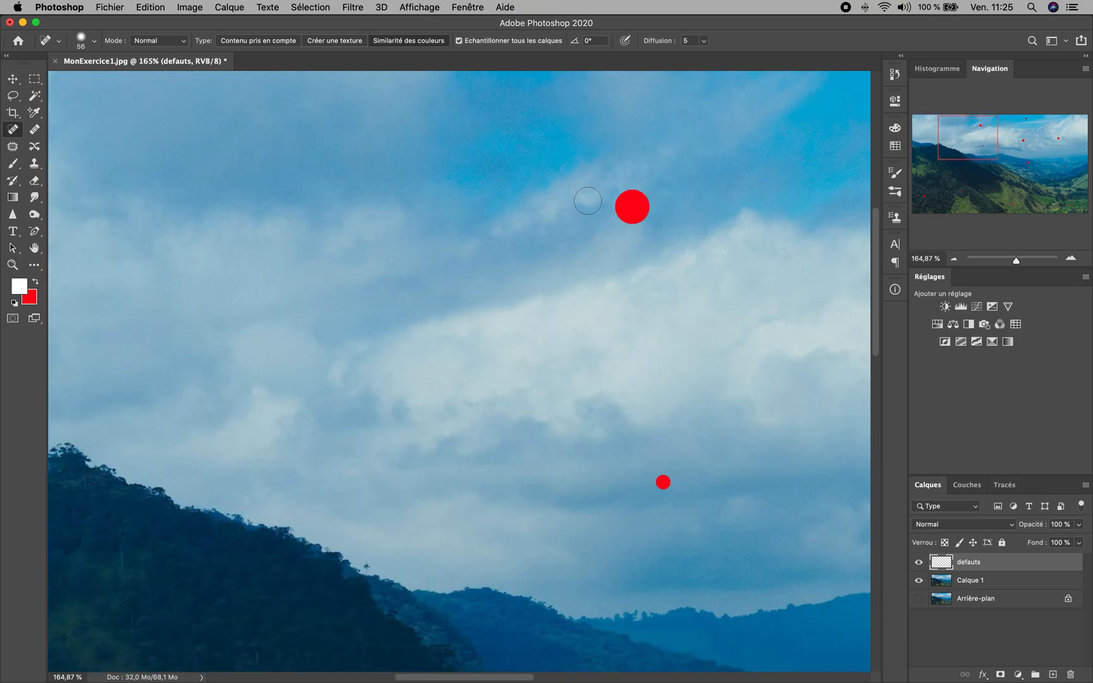
mouse_move(631, 204)
mouse_down()
mouse_move(632, 214)
mouse_move(658, 203)
mouse_move(610, 195)
mouse_up()
drag(655, 224, 657, 224)
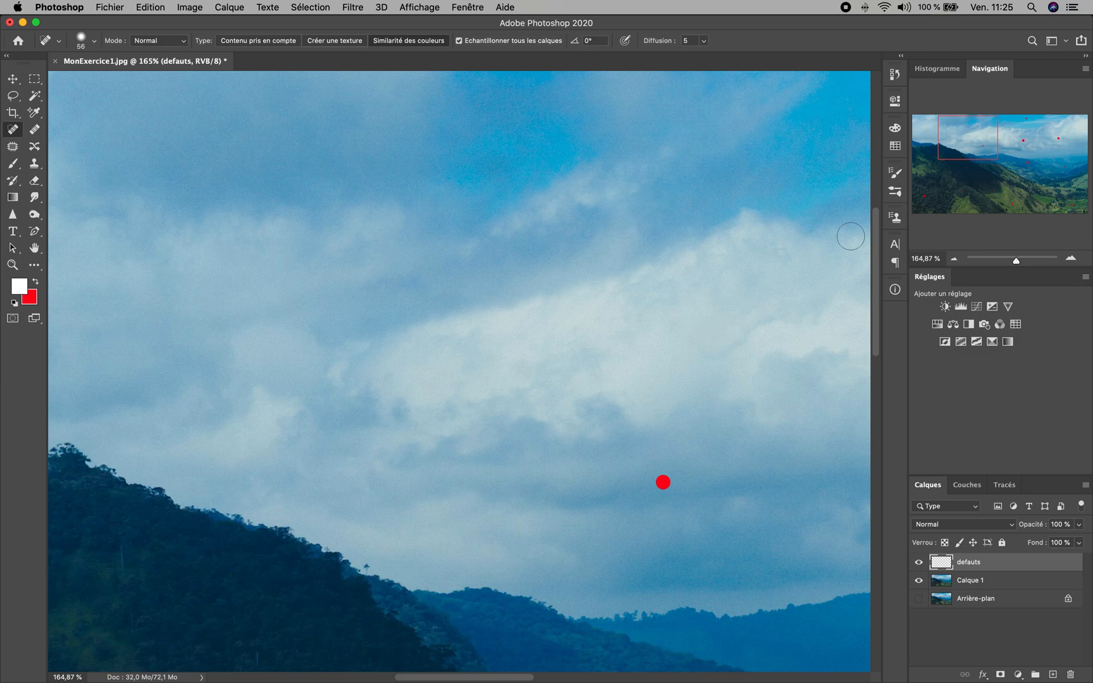
Heal away the three red dots in the right part of the sky, one in the blue gap and two in the clouds.
drag(955, 132, 1022, 130)
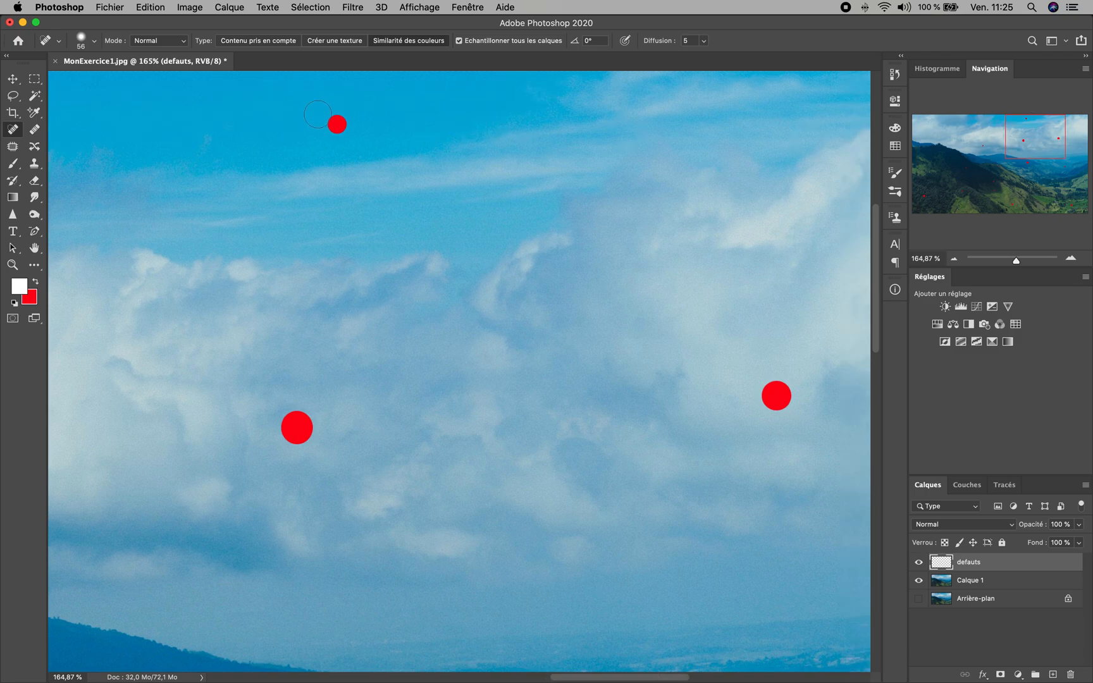
click(337, 125)
click(336, 128)
mouse_move(781, 386)
mouse_down()
mouse_move(764, 395)
mouse_move(781, 403)
mouse_move(789, 388)
mouse_move(772, 383)
mouse_move(771, 393)
mouse_move(790, 377)
mouse_up()
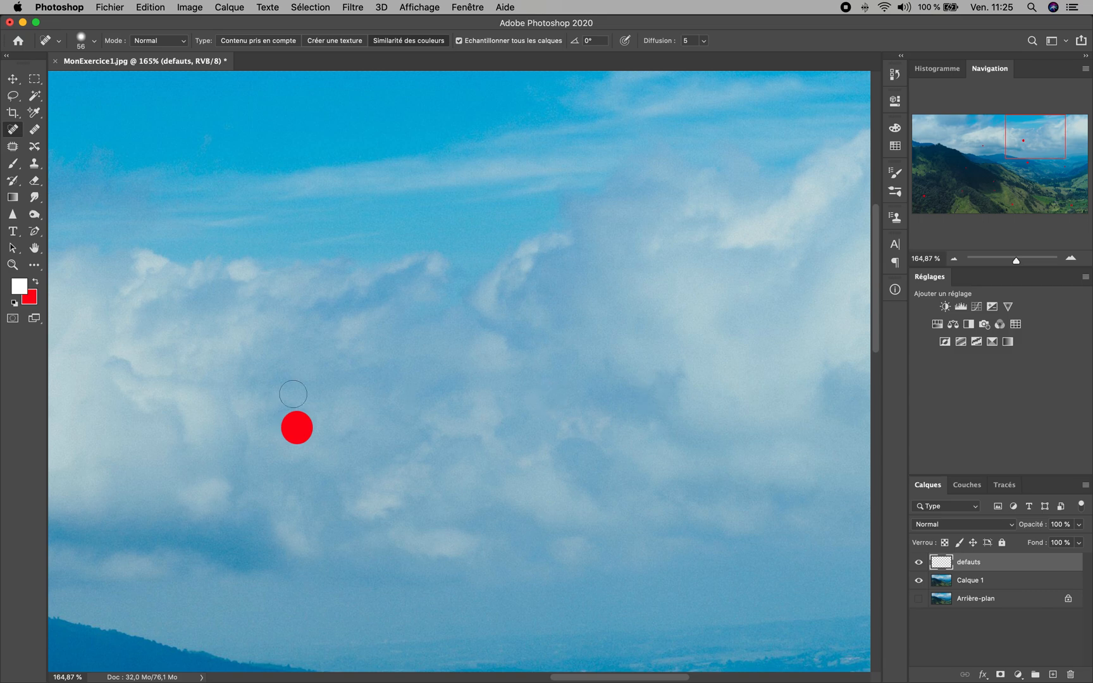
mouse_move(290, 425)
mouse_down()
mouse_move(305, 431)
mouse_move(293, 439)
mouse_move(299, 427)
mouse_up()
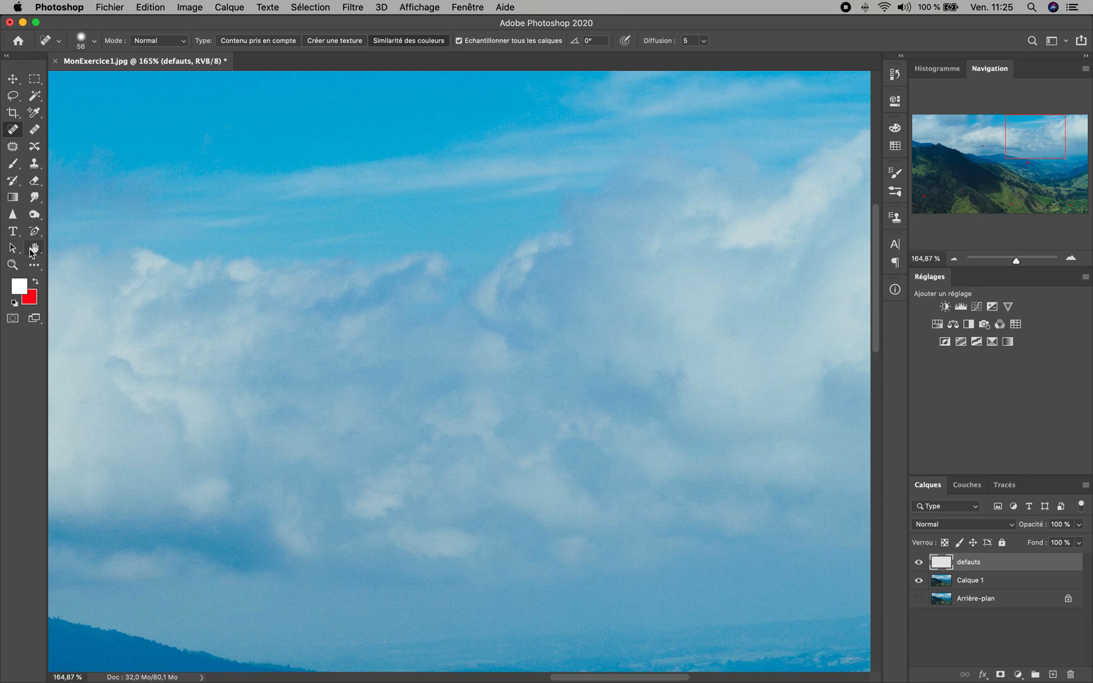
Examine the distant valley and the surrounding hillsides at close range for remaining red dots.
click(35, 250)
drag(670, 375, 503, 230)
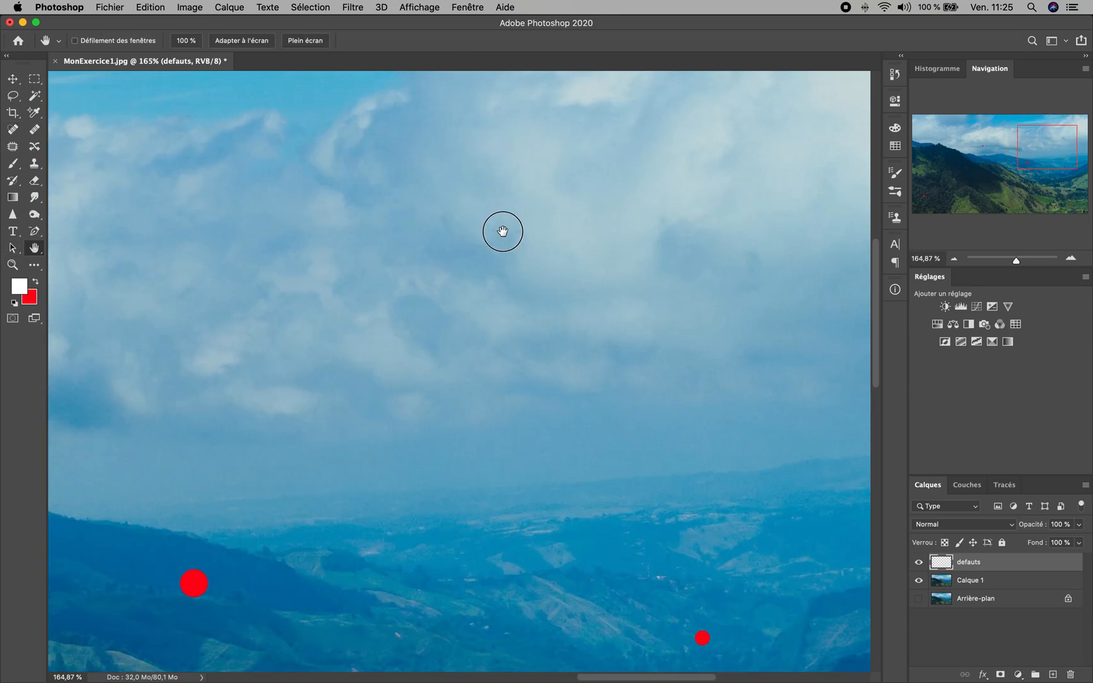
drag(666, 264, 295, 269)
drag(405, 327, 576, 186)
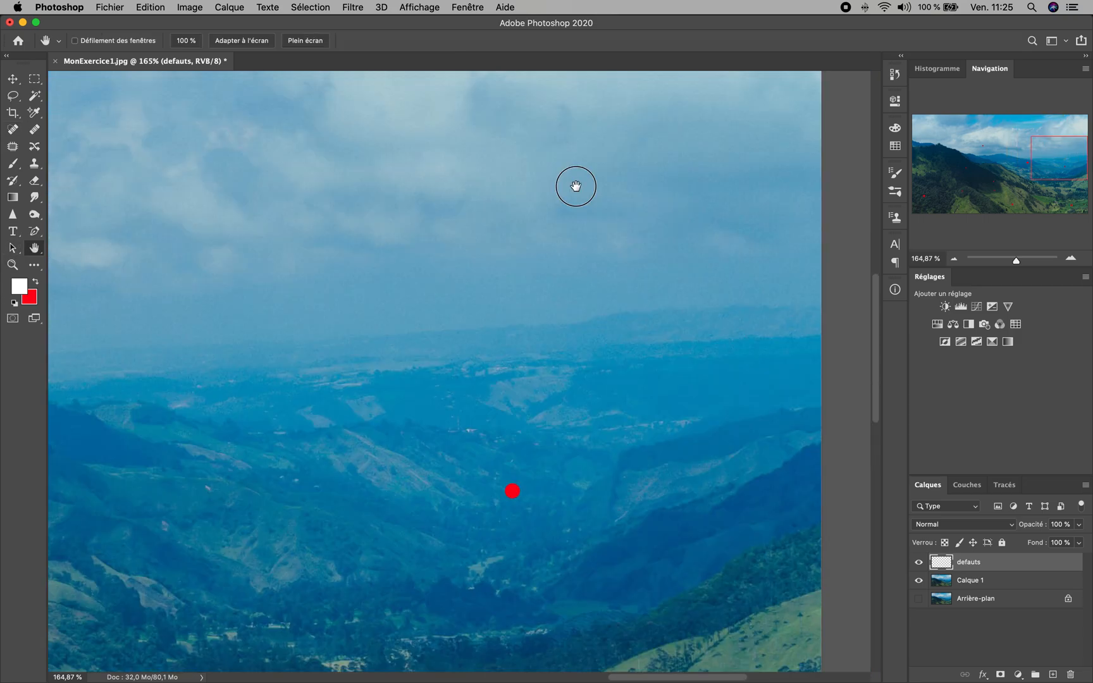
drag(493, 386, 506, 271)
drag(499, 372, 533, 374)
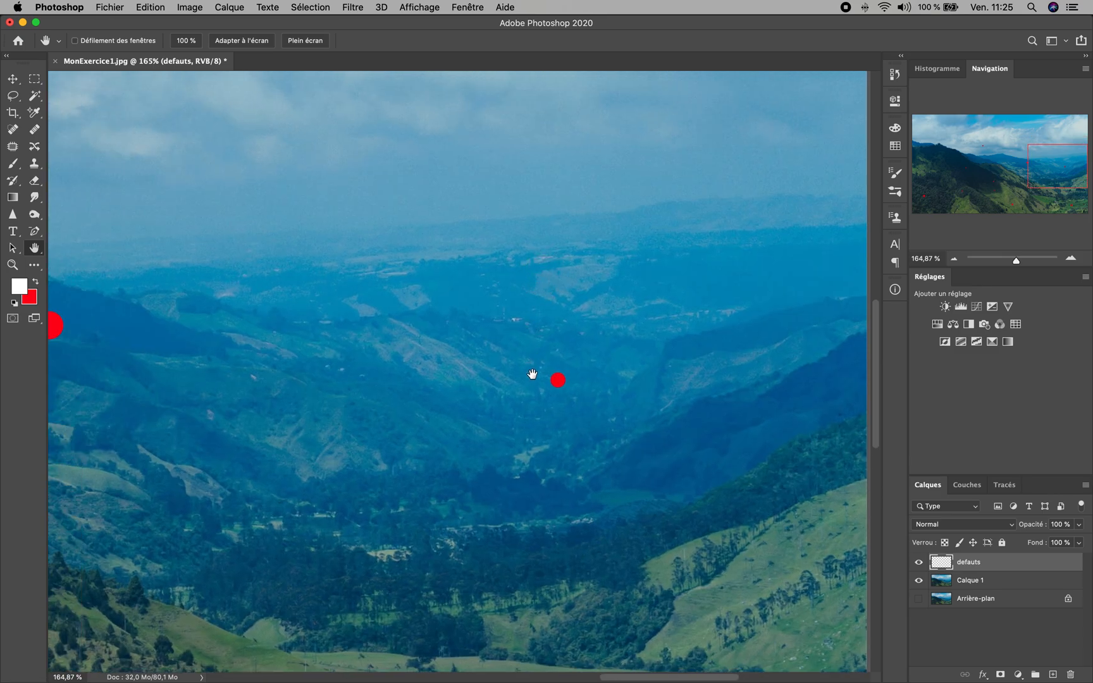
click(13, 129)
click(34, 249)
drag(315, 325, 560, 198)
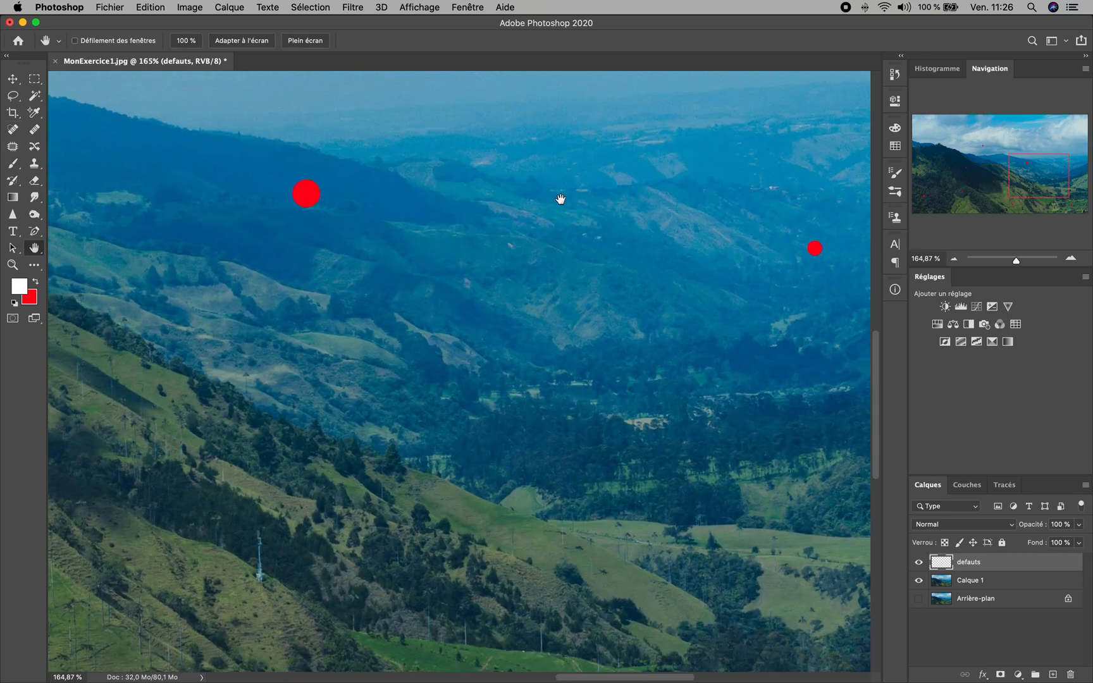
mouse_move(1013, 183)
mouse_down()
mouse_move(990, 149)
mouse_move(956, 161)
mouse_move(962, 190)
mouse_move(1006, 183)
mouse_up()
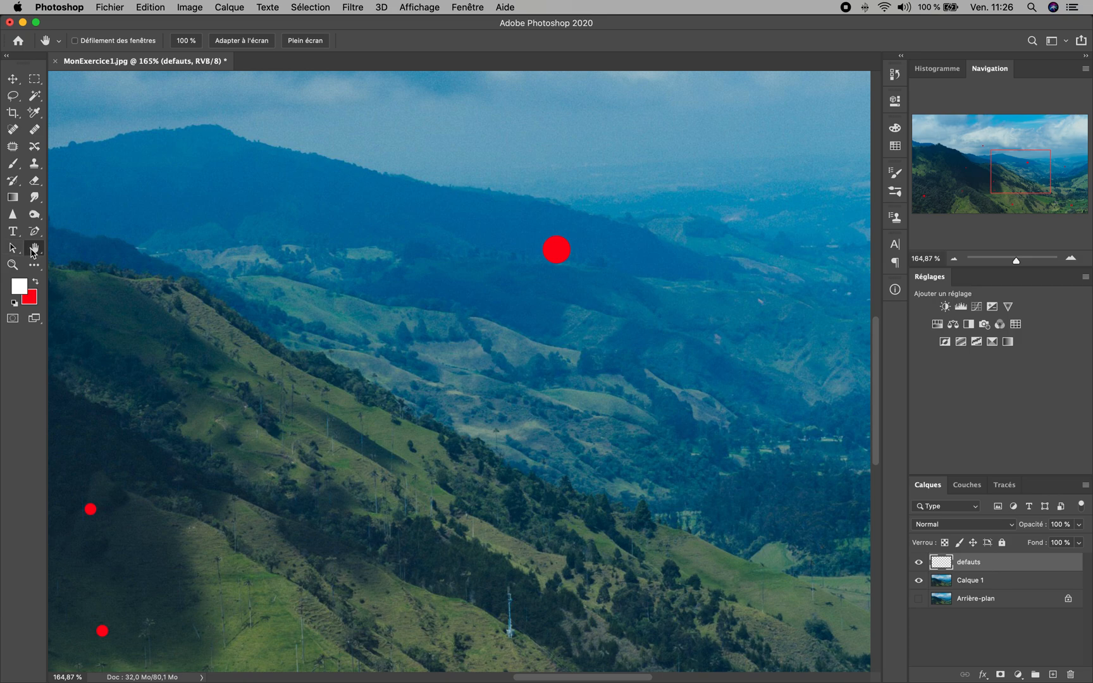
drag(390, 296, 483, 261)
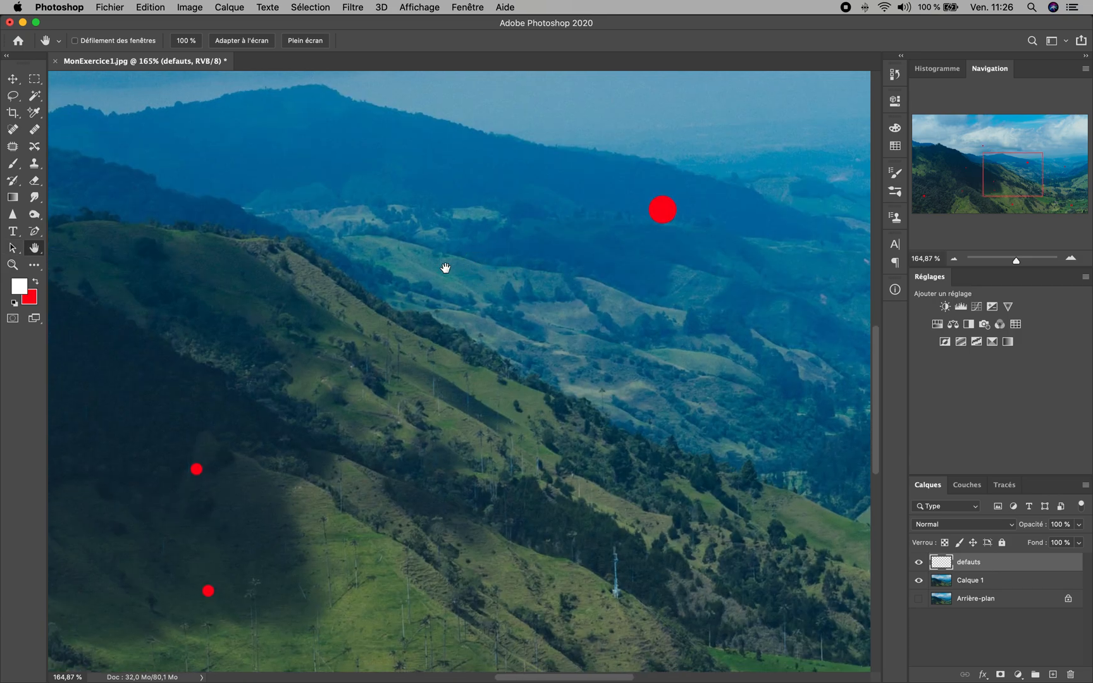
drag(293, 259, 376, 271)
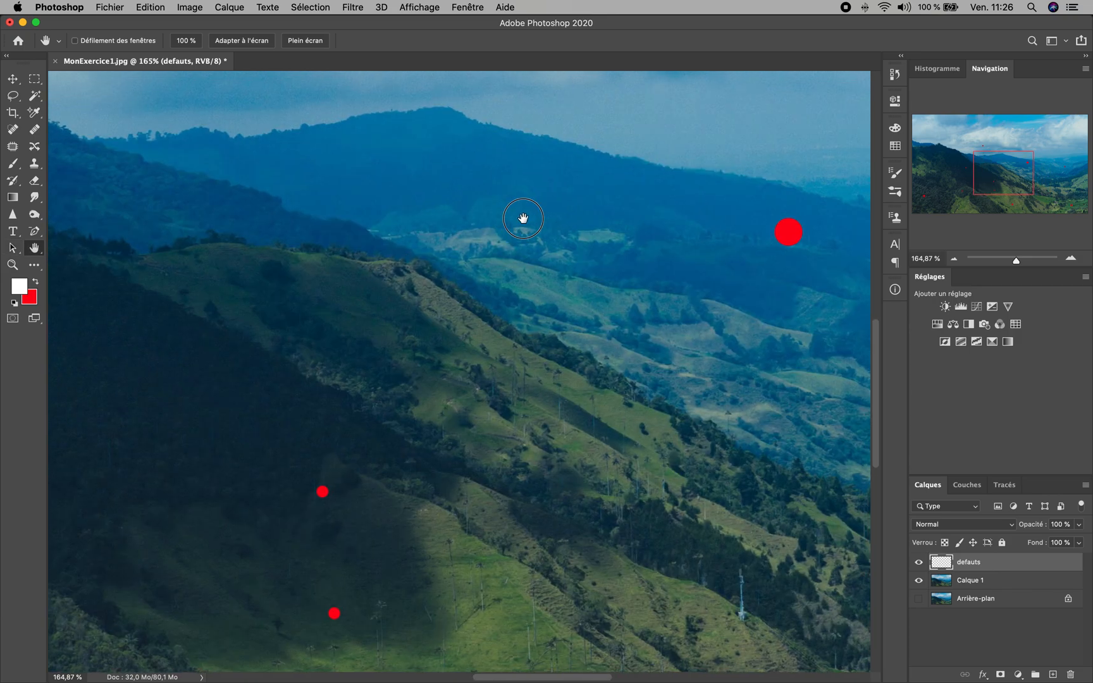
drag(505, 226, 349, 304)
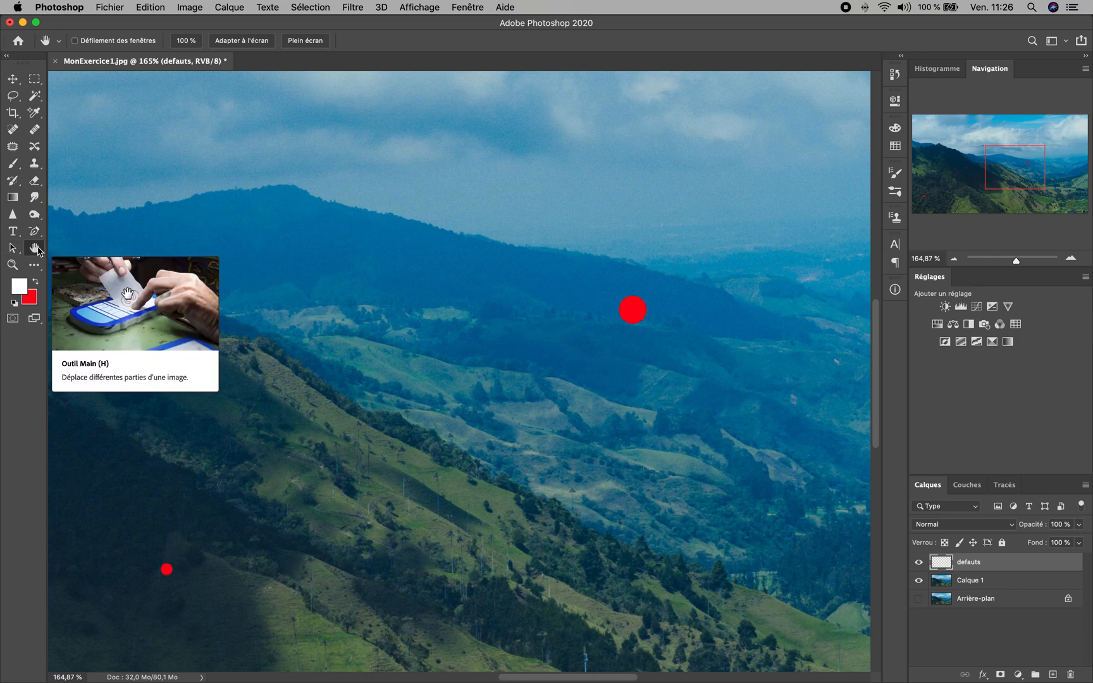
drag(443, 343, 197, 275)
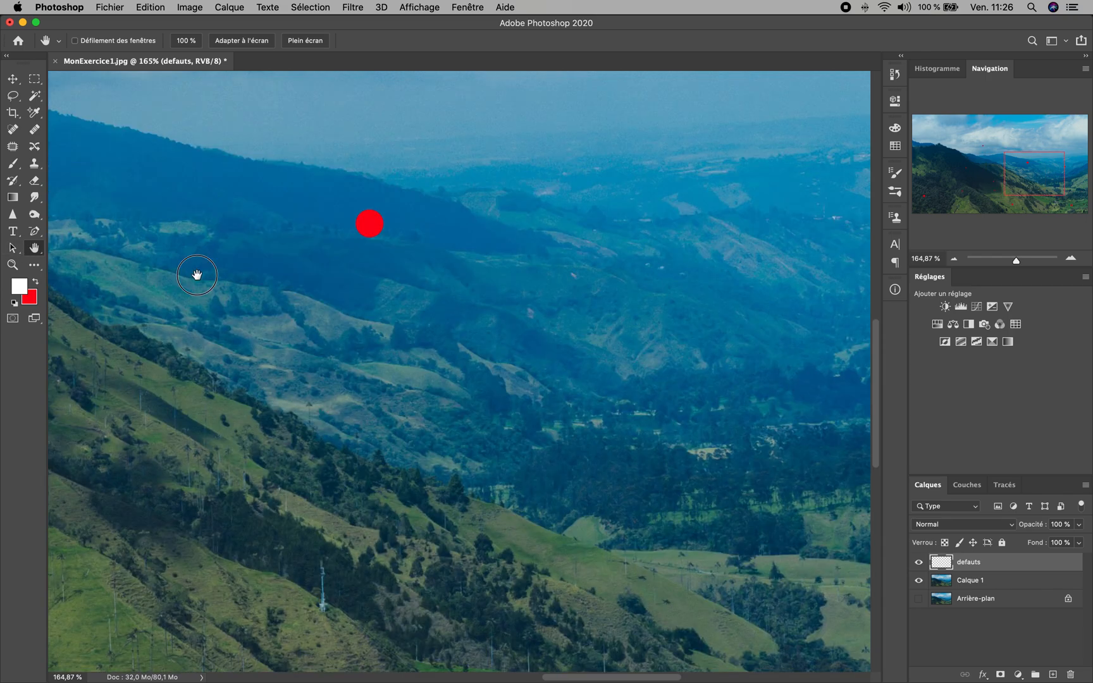
Remove the large red dot on the distant blue mountain and the small one in the clouds with the Spot Healing Brush.
click(14, 131)
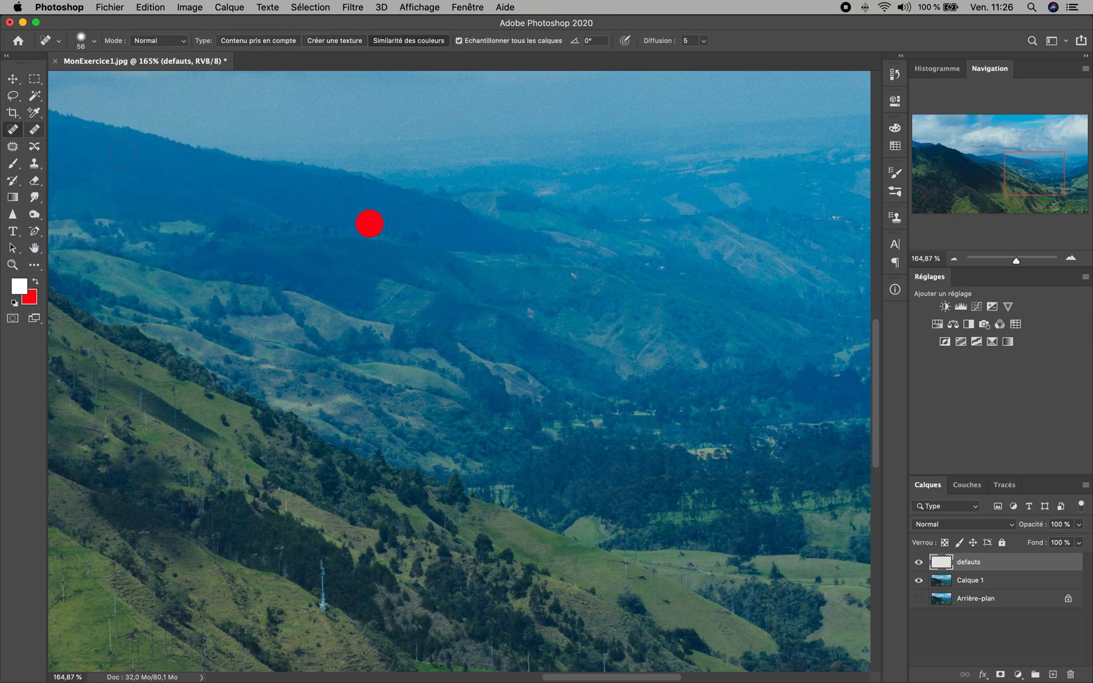
drag(370, 223, 368, 221)
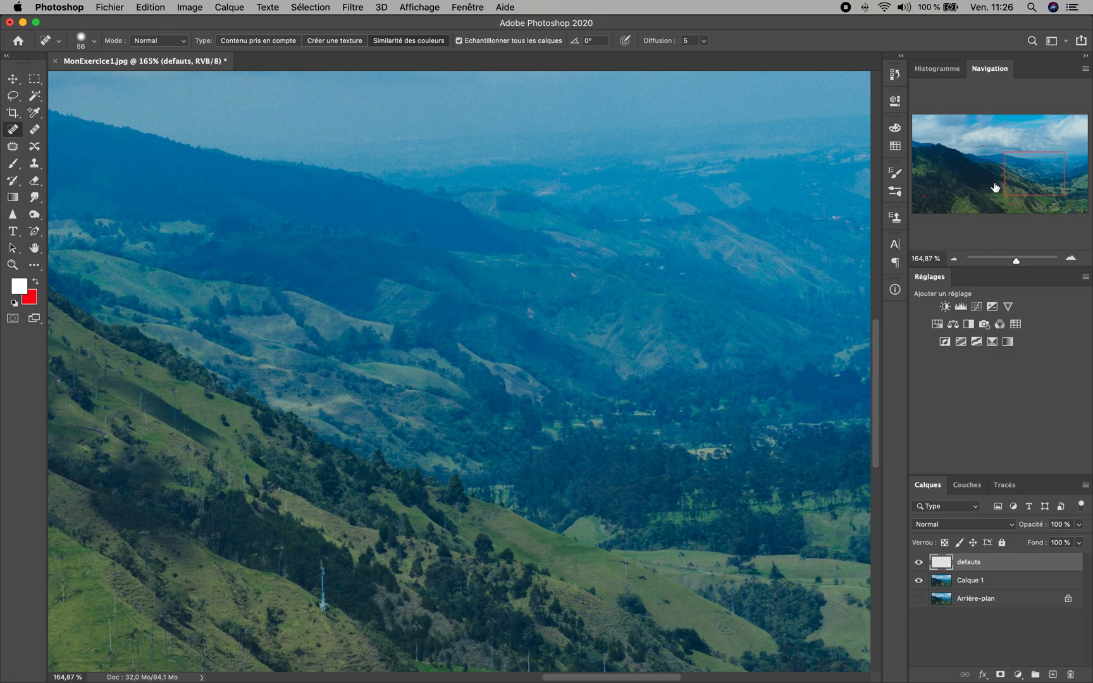
drag(1019, 173, 986, 162)
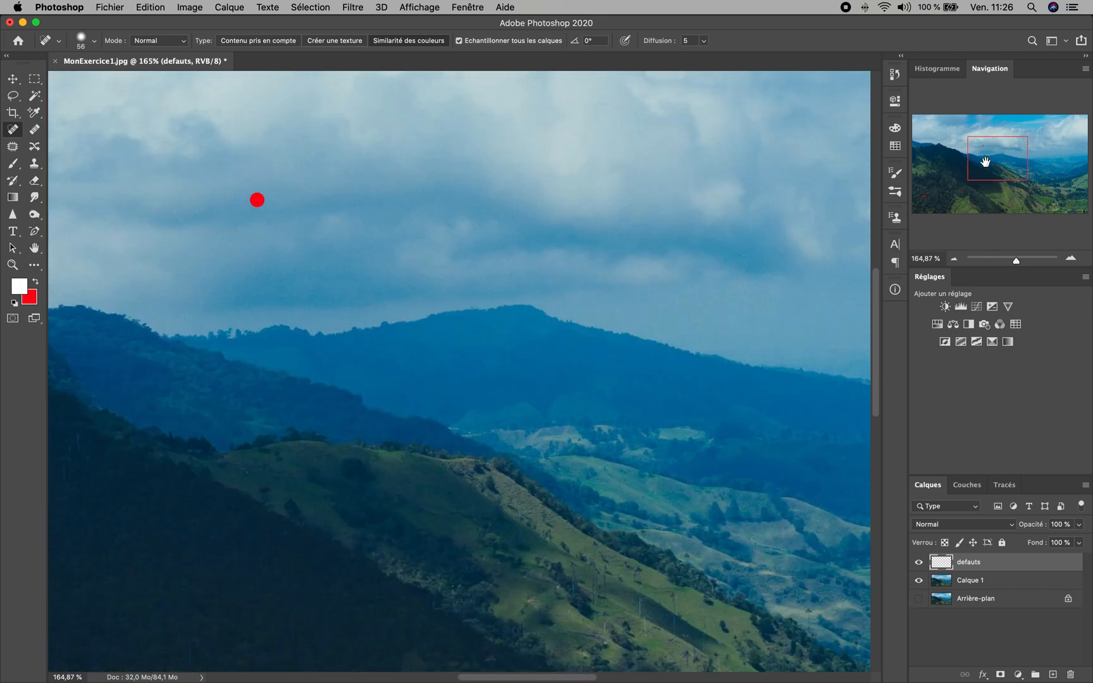
click(256, 200)
Choose the Clone Stamp for the dots on the shaded hillside, with a 35 px brush of medium hardness.
drag(1013, 159, 1020, 198)
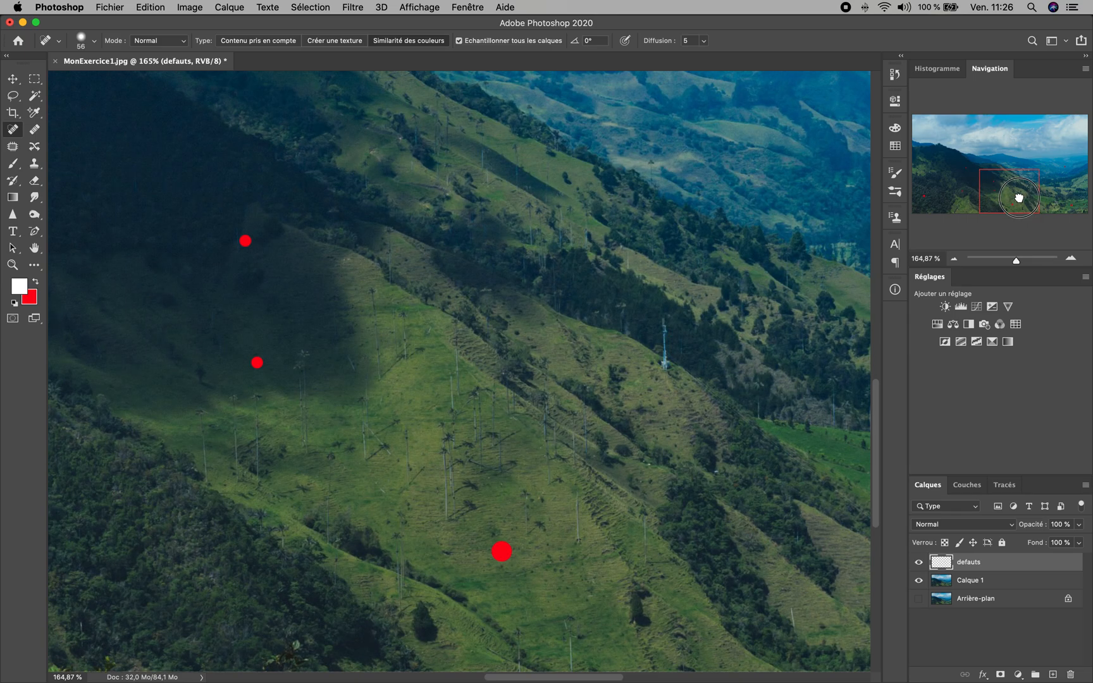
click(1022, 193)
drag(1022, 193, 994, 188)
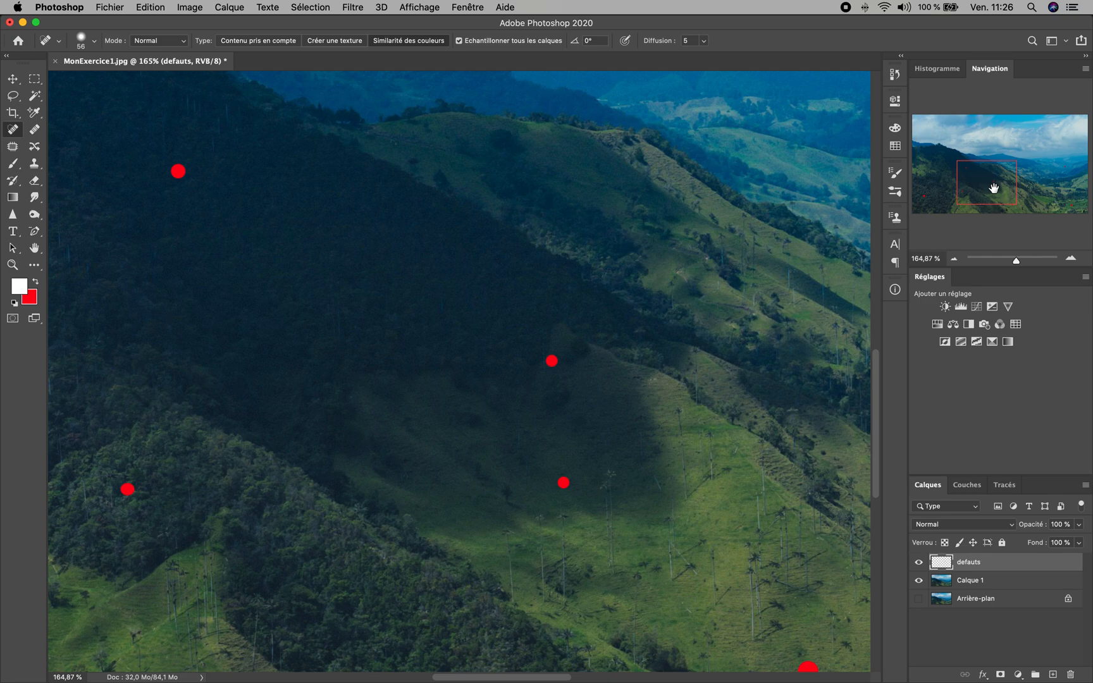
click(33, 168)
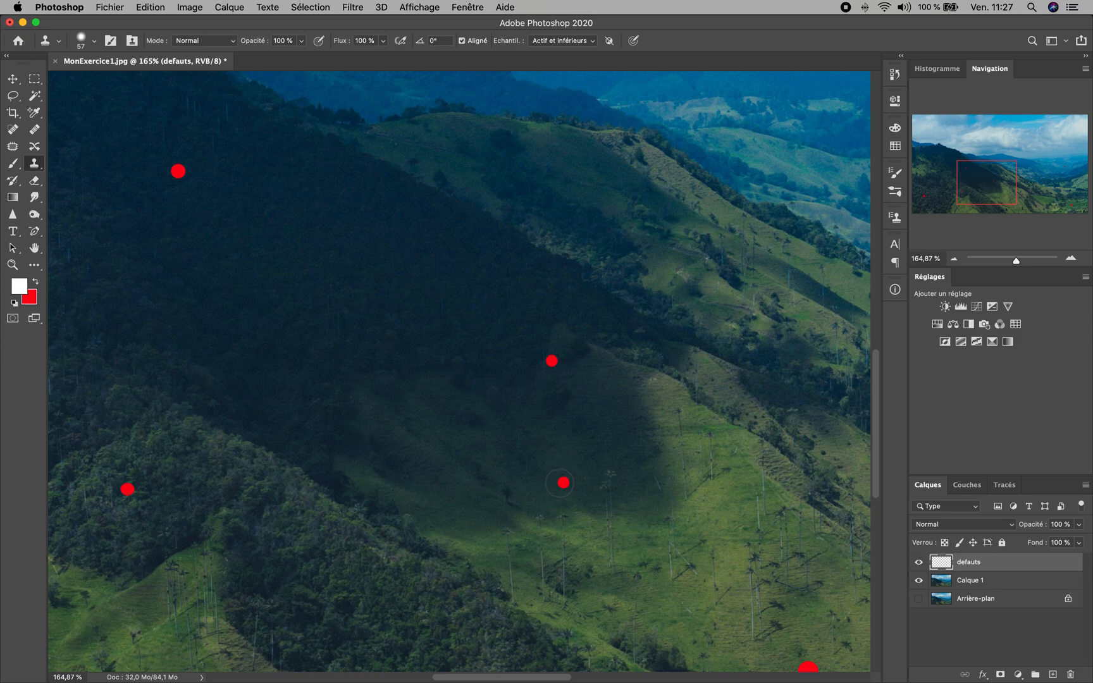
click(96, 43)
mouse_move(95, 83)
mouse_down()
mouse_move(86, 85)
mouse_move(114, 109)
mouse_up()
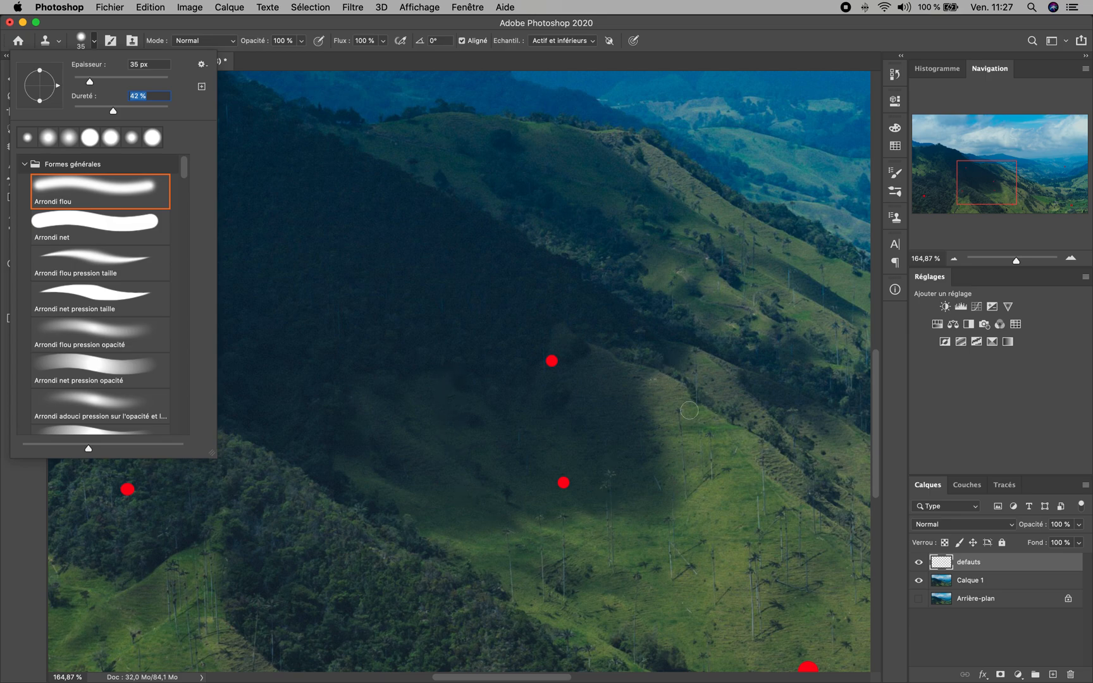
scroll(771, 537, down, 1)
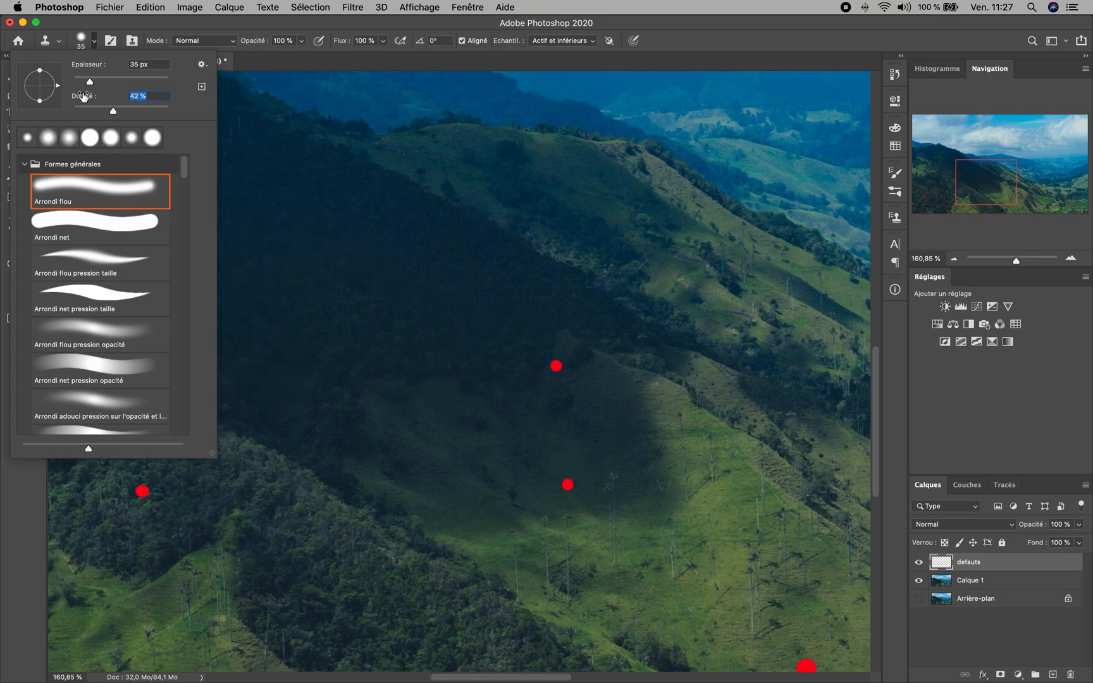
drag(113, 114, 122, 114)
key(Return)
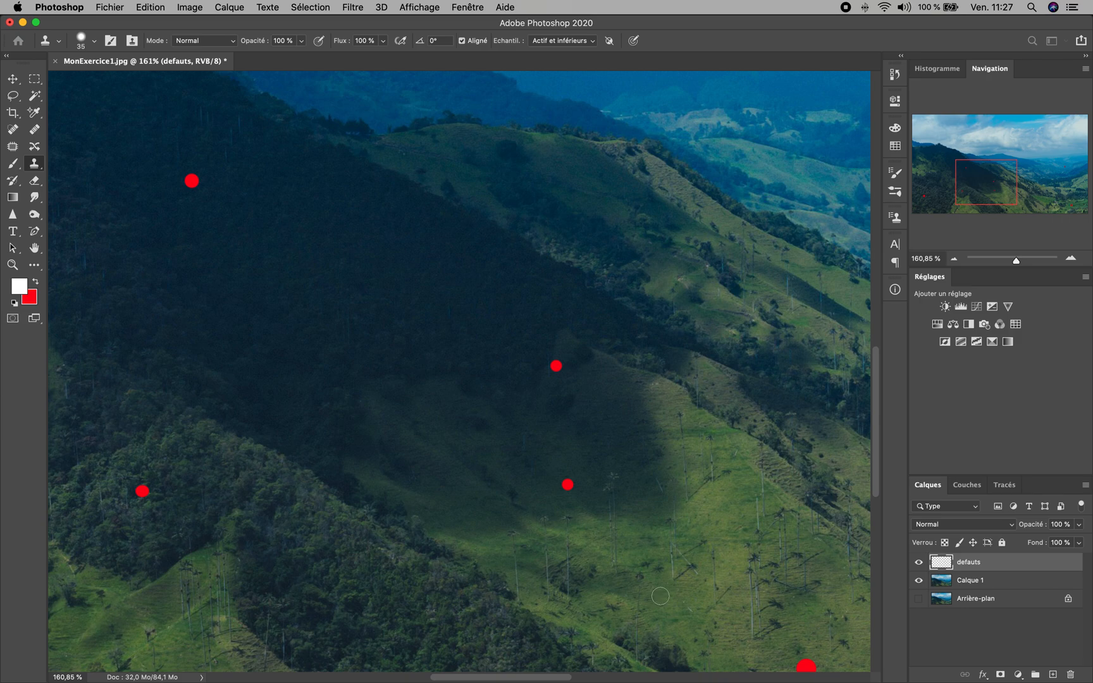
Try to cover the lower red dot on the shaded slope with the Clone Stamp, and undo the stroke.
click(574, 487)
key(ctrl+z)
click(568, 486)
scroll(578, 452, down, 1)
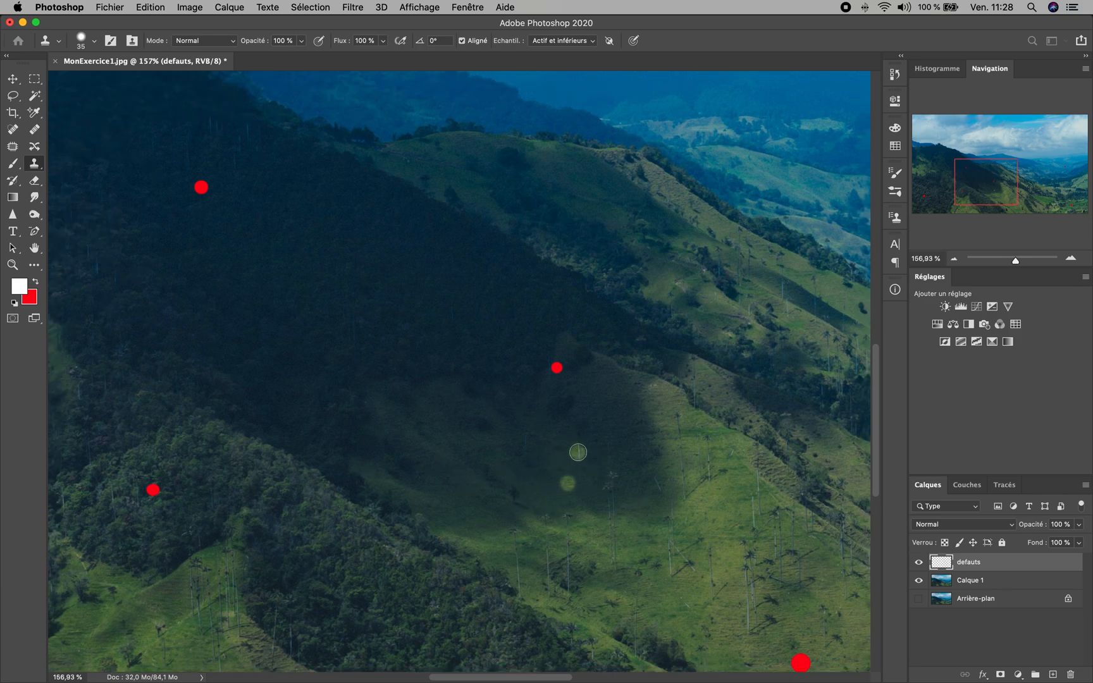
key(super+z)
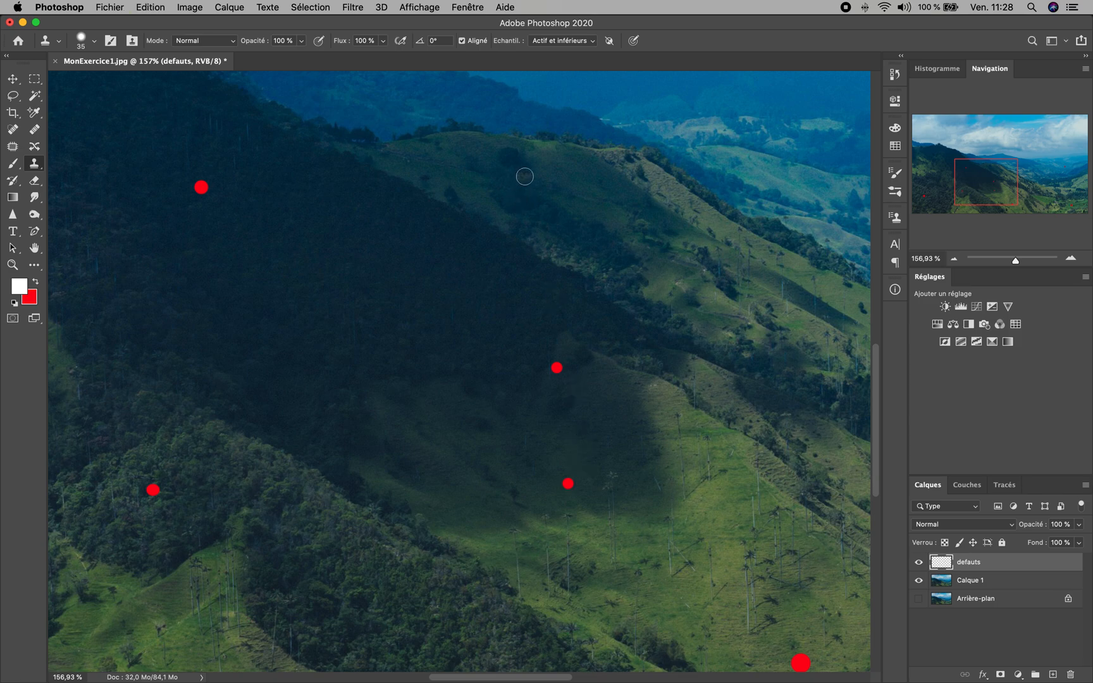
Show the document's history and look through its recorded states from the opening of the file to the latest one.
click(466, 8)
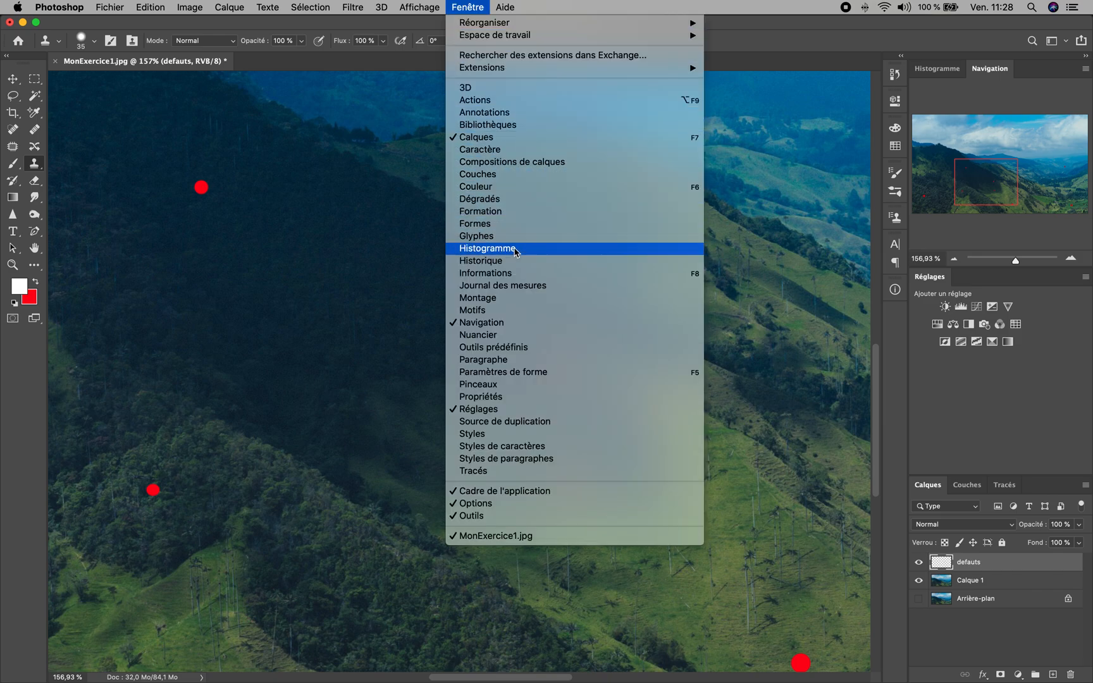
click(513, 261)
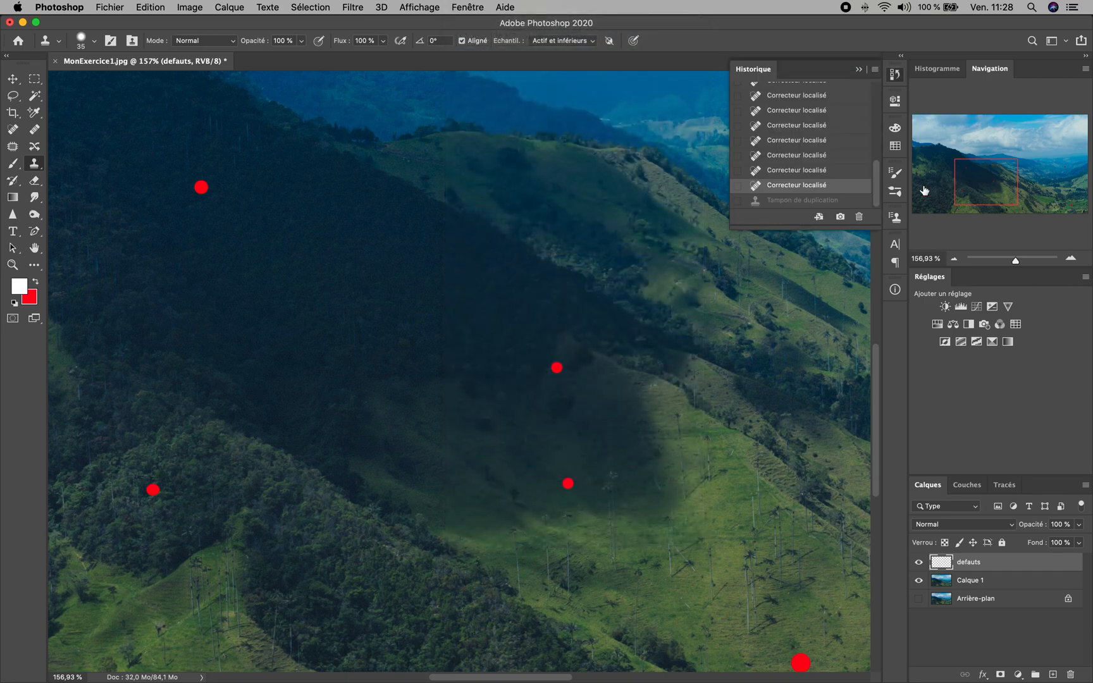
drag(879, 190, 878, 95)
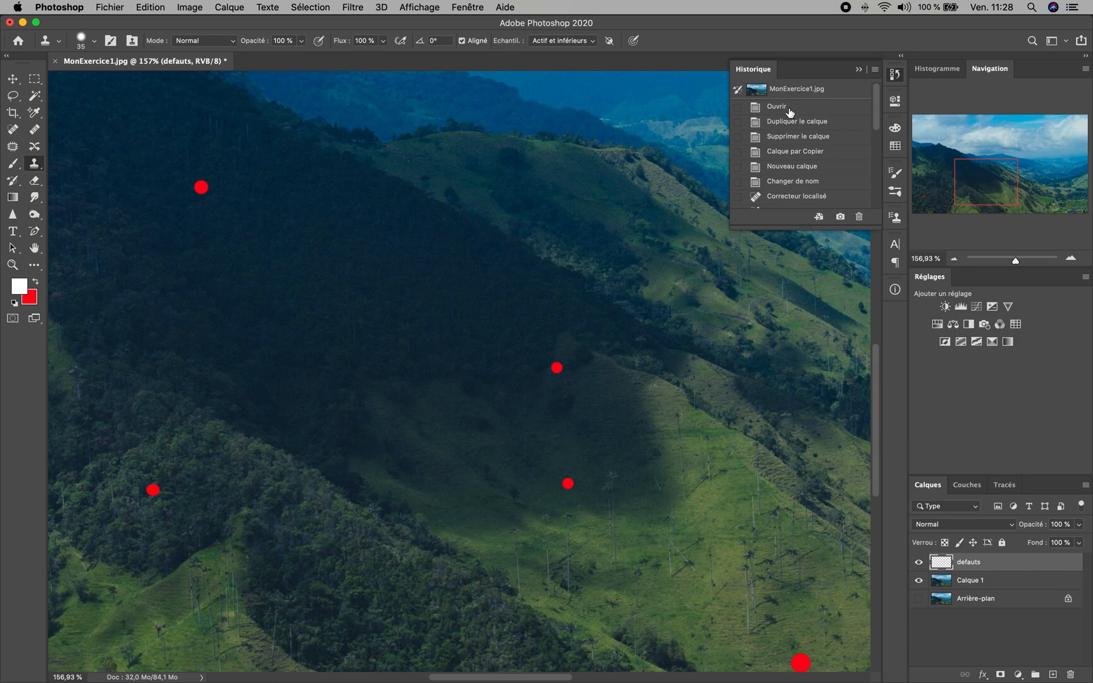
drag(877, 107, 877, 147)
drag(876, 157, 877, 195)
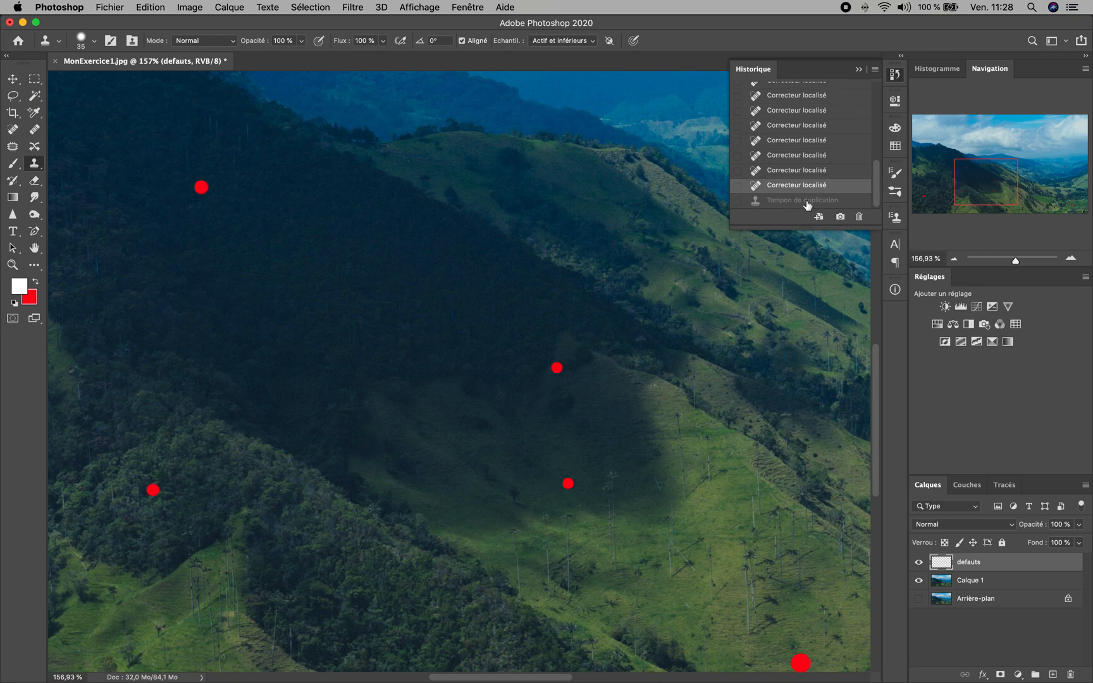
Step back through several Spot Healing states in the history and restore the edits up to the Clone Stamp stroke.
click(786, 165)
click(787, 142)
click(786, 118)
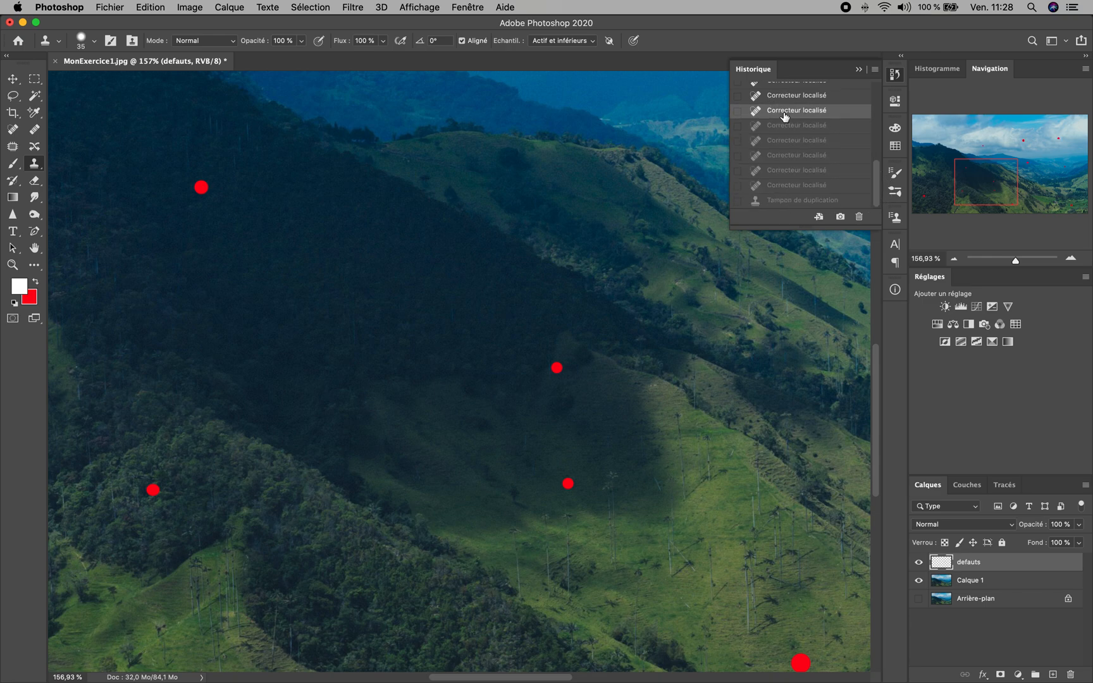
click(788, 94)
drag(993, 172, 1013, 190)
click(813, 170)
click(843, 185)
click(828, 201)
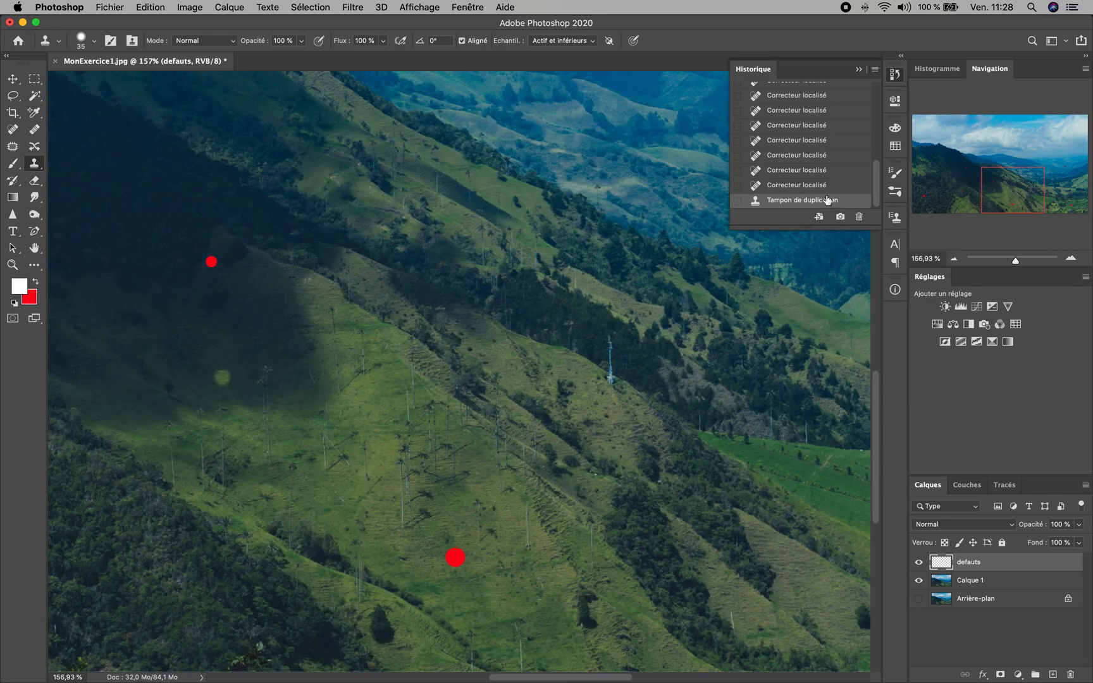
Revert the image to the last Spot Healing state, before the Clone Stamp stroke, and hide the history.
scroll(157, 372, down, 1)
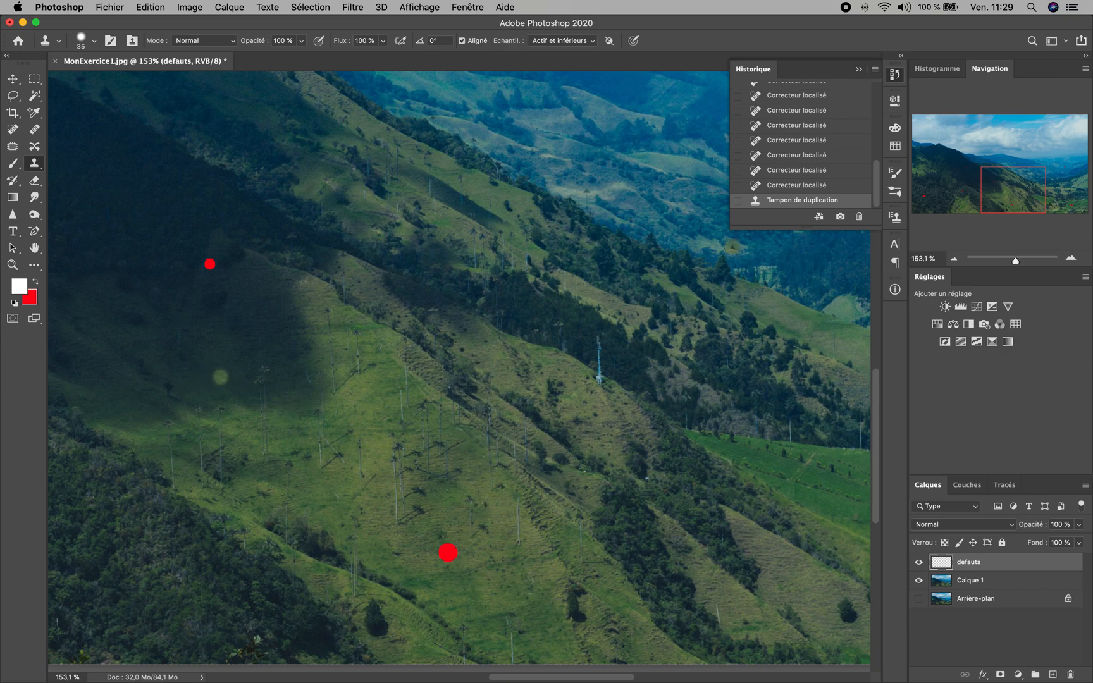
click(790, 186)
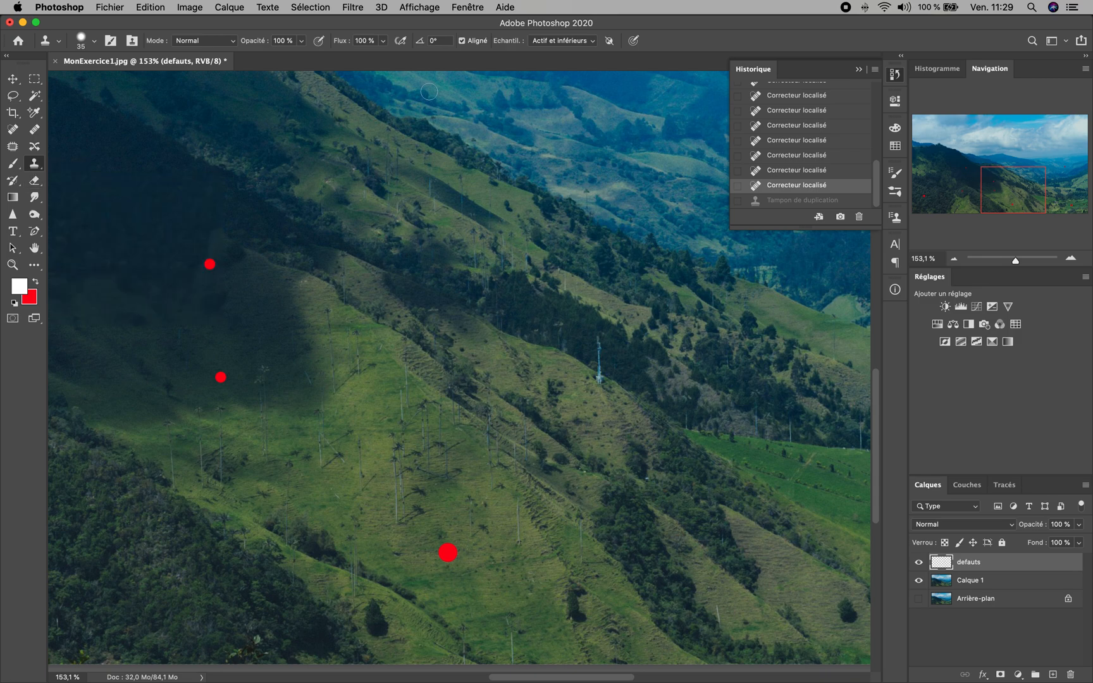
click(859, 69)
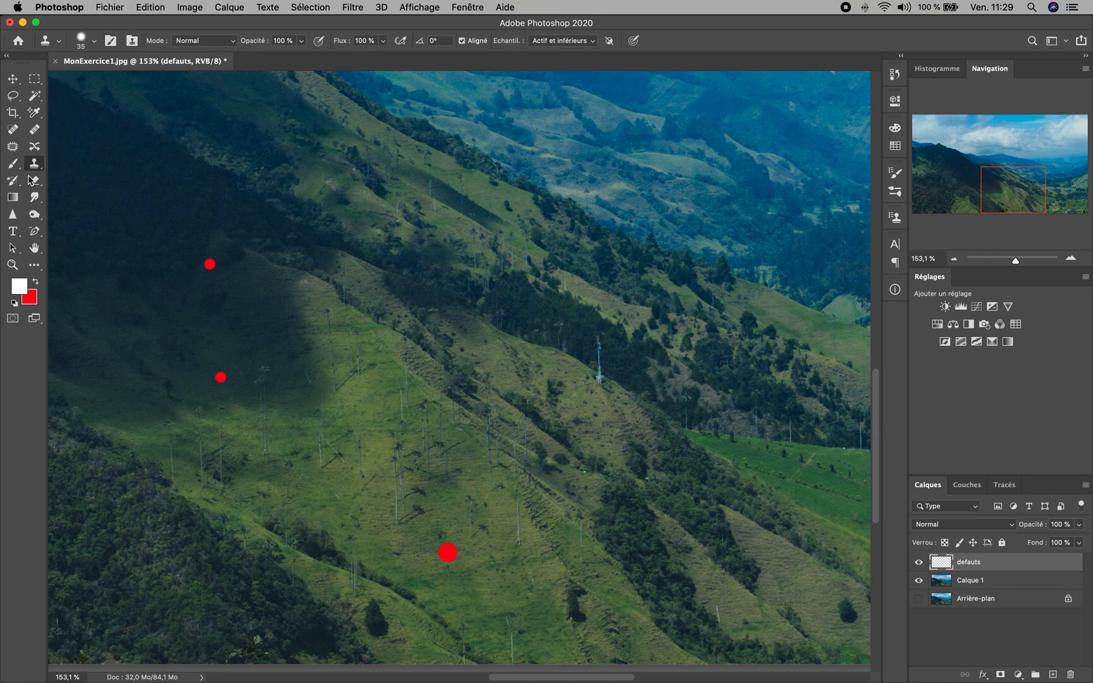
Activate the Clone Stamp and keep its sampling source set to the active layer and those below (Actif et inférieurs).
click(11, 80)
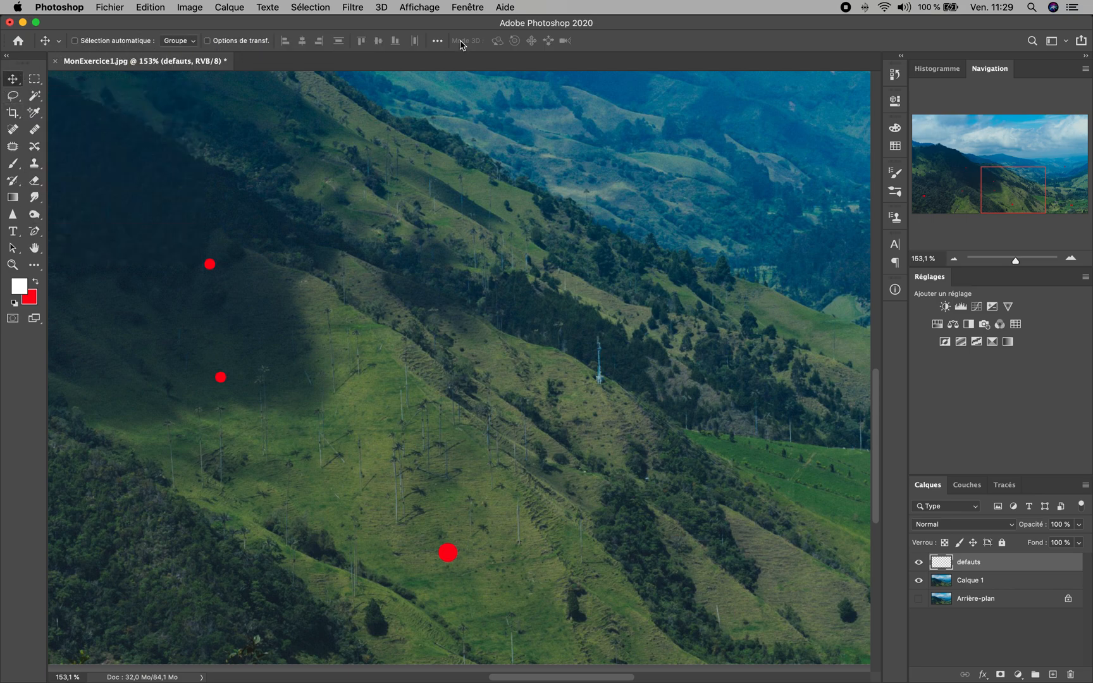
click(33, 165)
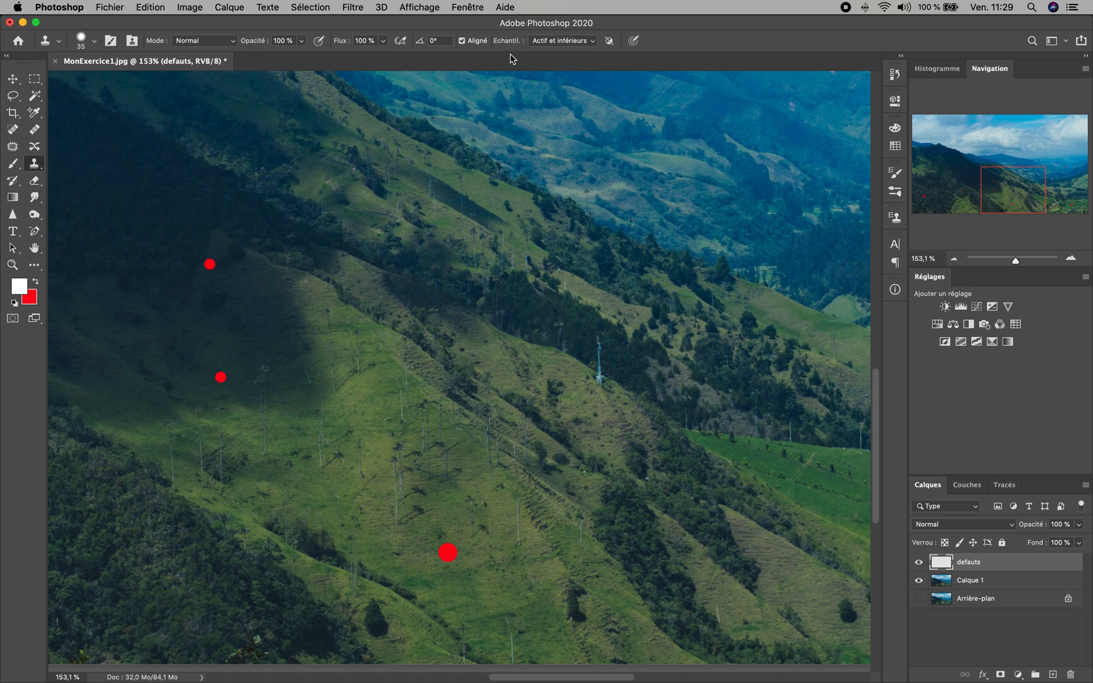
click(567, 42)
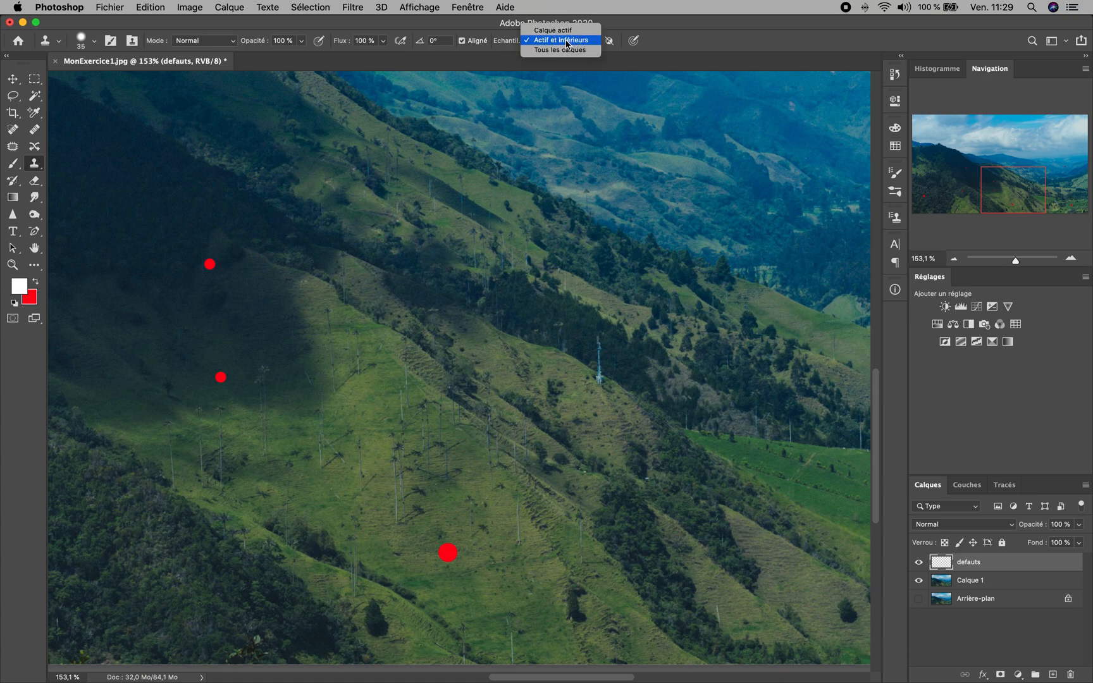
click(566, 41)
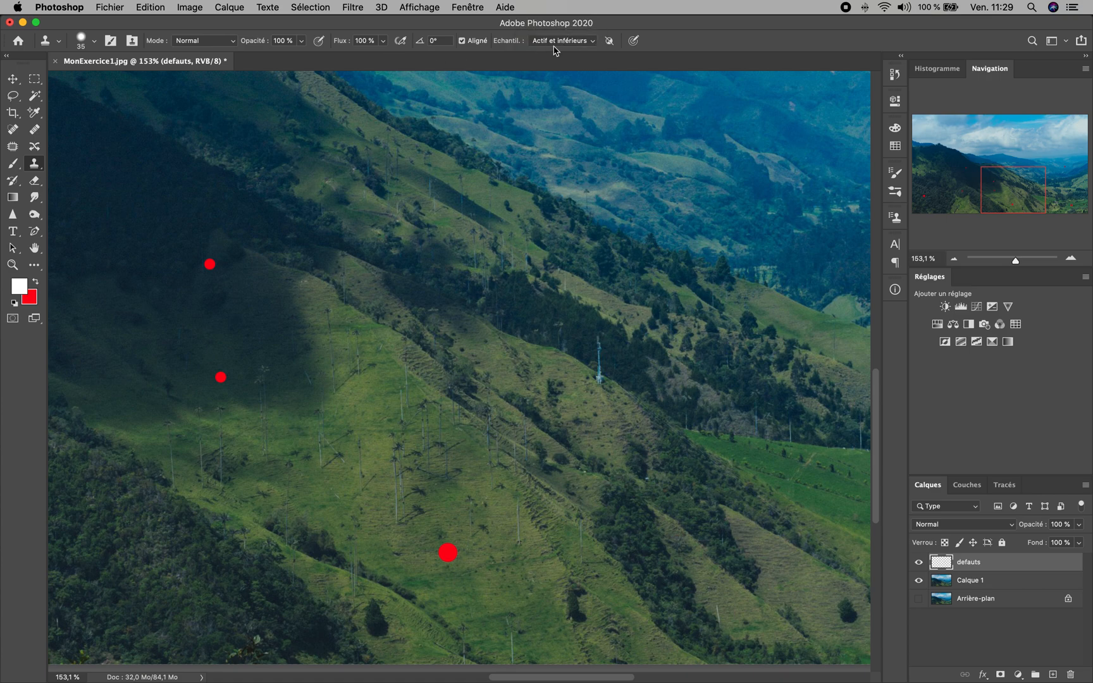
scroll(855, 461, down, 1)
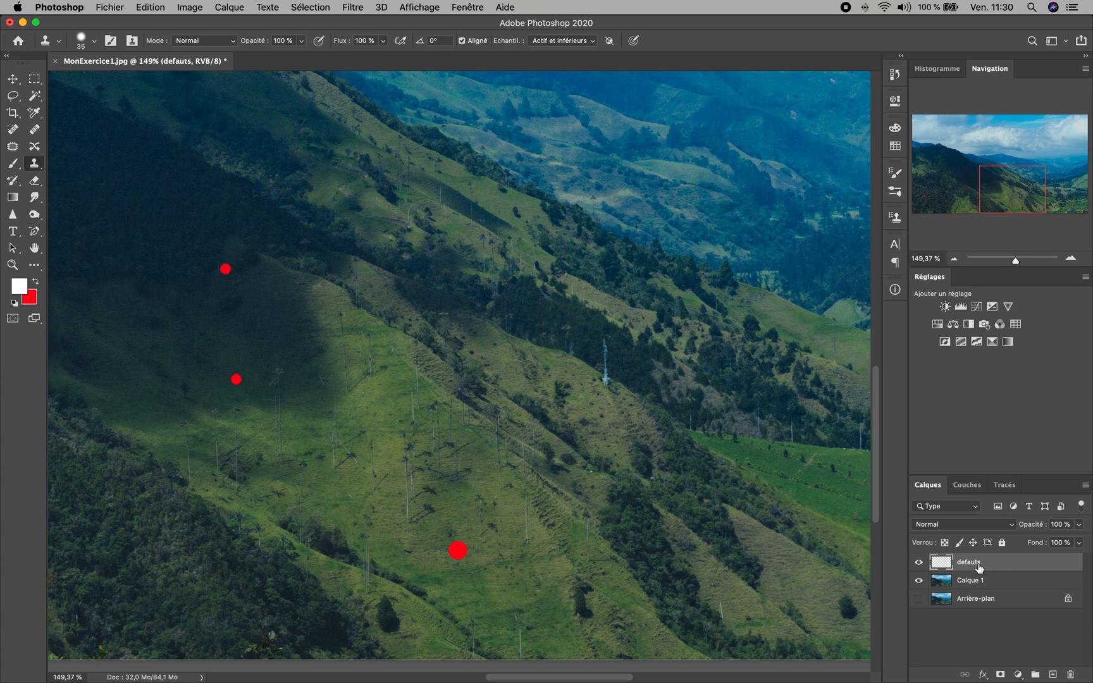
click(564, 42)
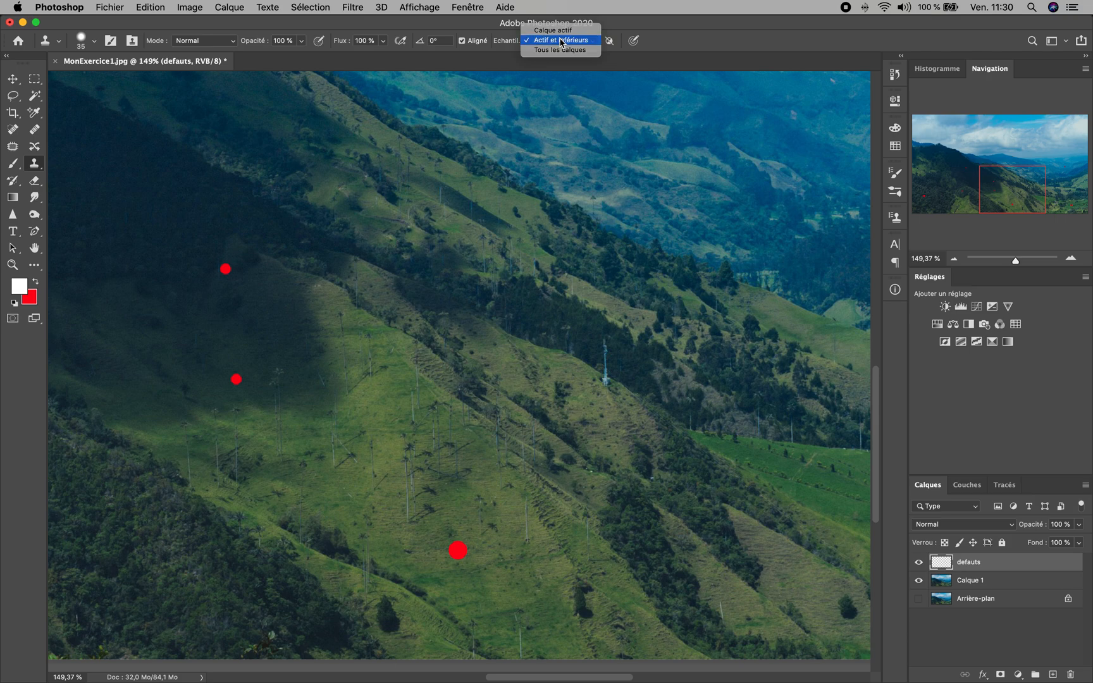
click(563, 41)
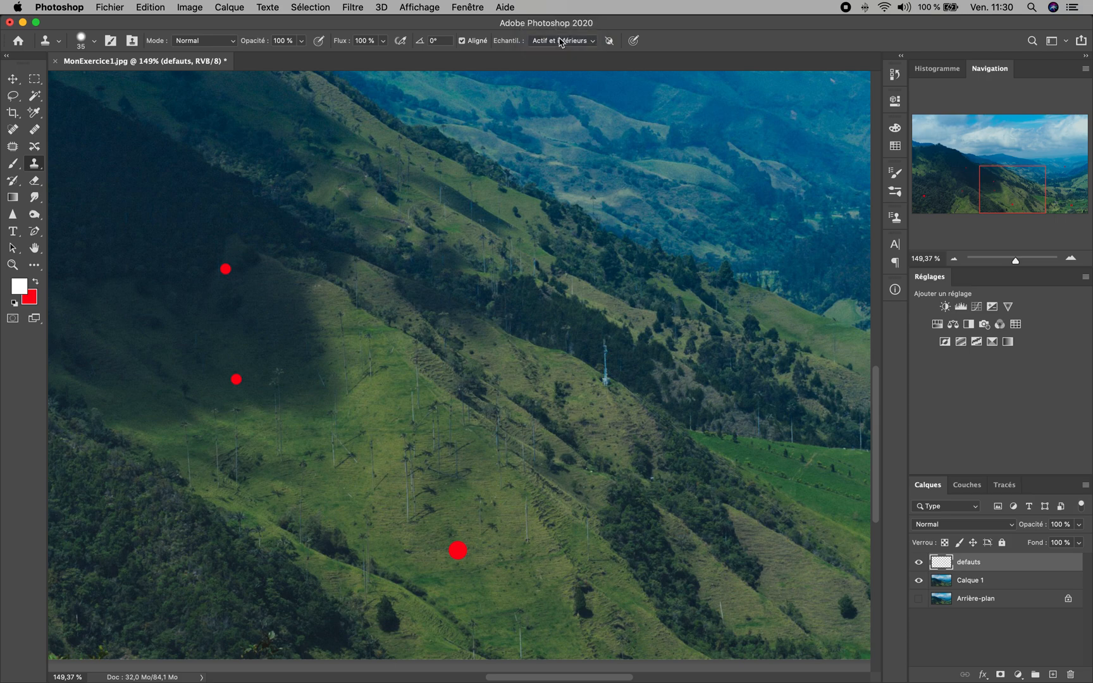
Sample the nearby grass and cover the lower red dot on the shaded slope with the Clone Stamp.
alt+click(270, 351)
click(236, 380)
key(super+z)
key(super+z)
click(236, 379)
Clone grass from around the large red dot on the sunlit green slope until the dot is fully covered.
scroll(497, 590, down, 1)
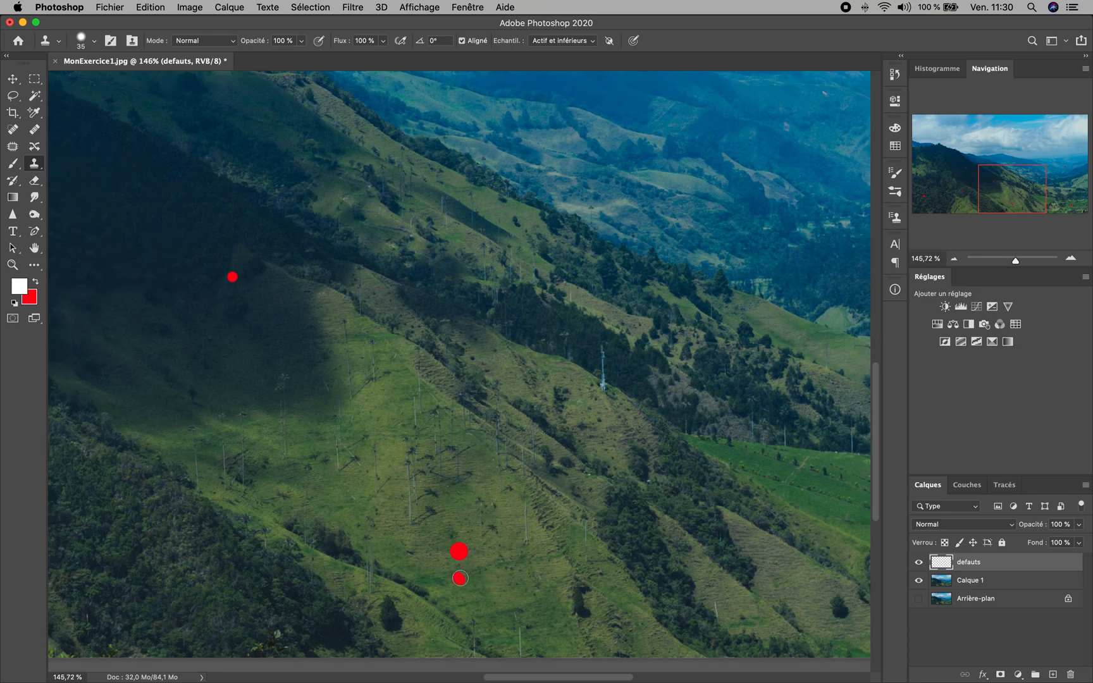
alt+click(459, 585)
mouse_move(459, 560)
mouse_down()
mouse_move(472, 551)
mouse_move(463, 547)
mouse_up()
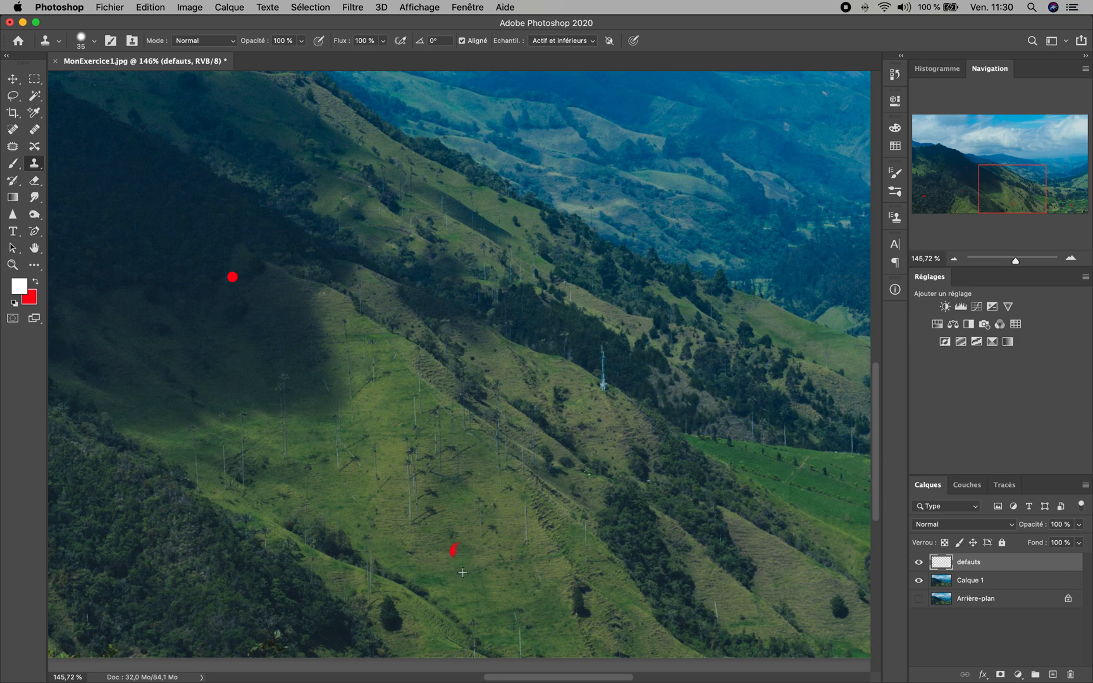
alt+click(440, 534)
click(455, 548)
Reduce the Clone Stamp brush to 30 px and clone dark vegetation over the remaining red dot on the shaded slope.
drag(525, 404, 514, 324)
drag(539, 384, 706, 413)
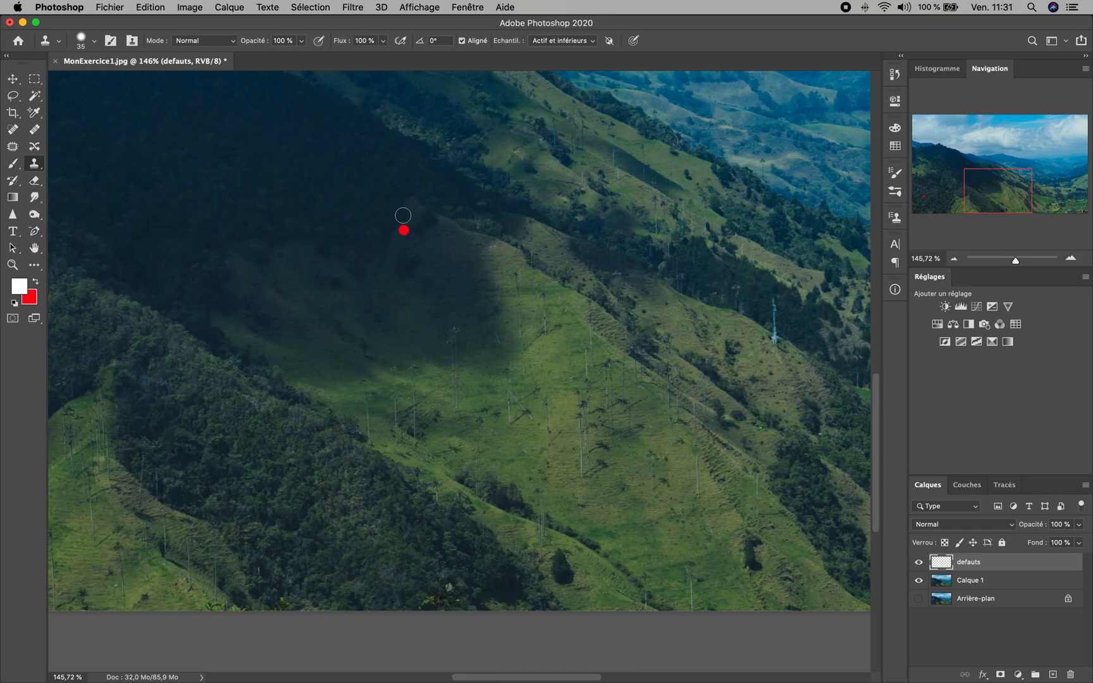
click(405, 231)
key(super+z)
click(94, 40)
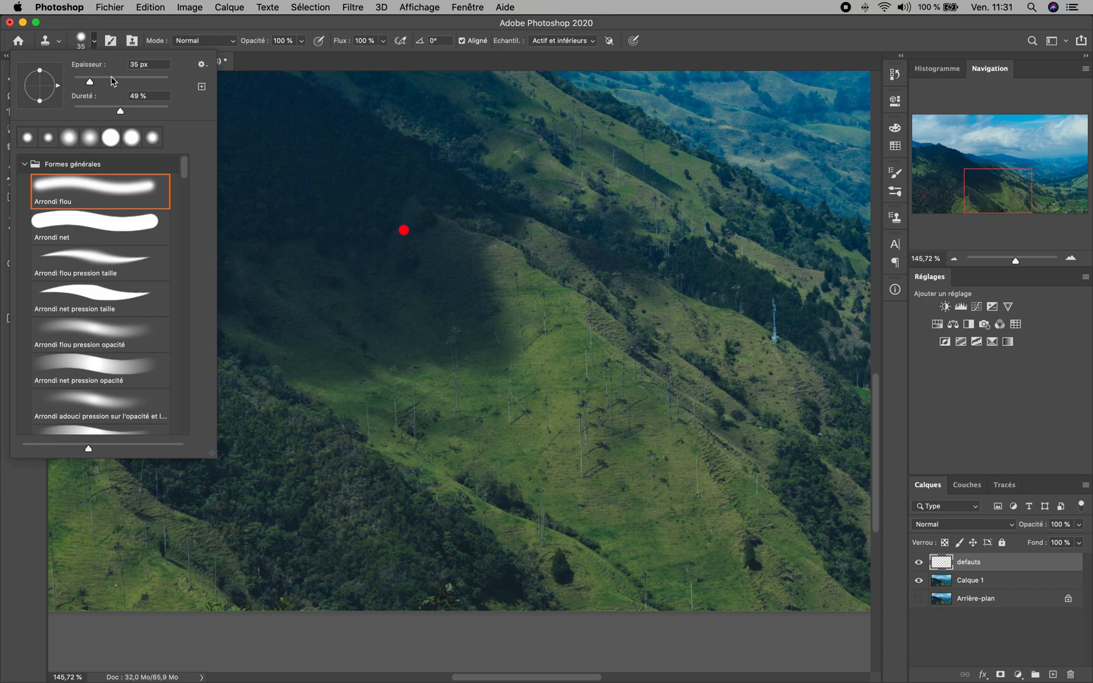
drag(88, 80, 88, 81)
alt+click(414, 208)
click(403, 230)
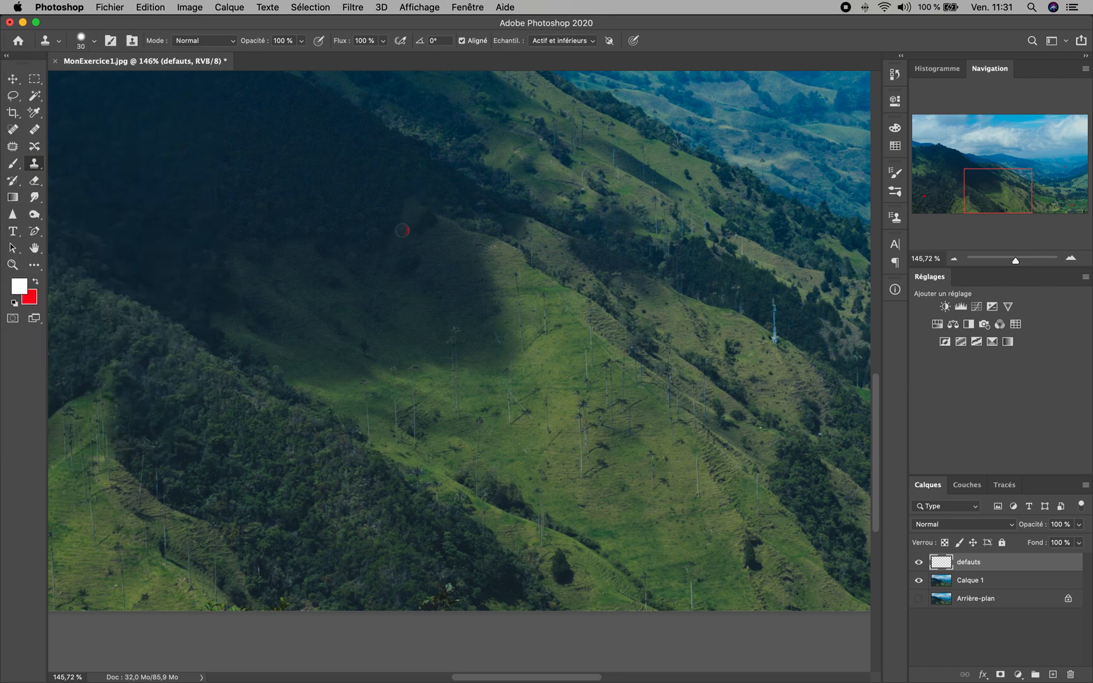
drag(403, 230, 406, 227)
Sample the trees just above the red dot on the wooded ridge and clone them over the dot.
drag(1006, 183, 962, 189)
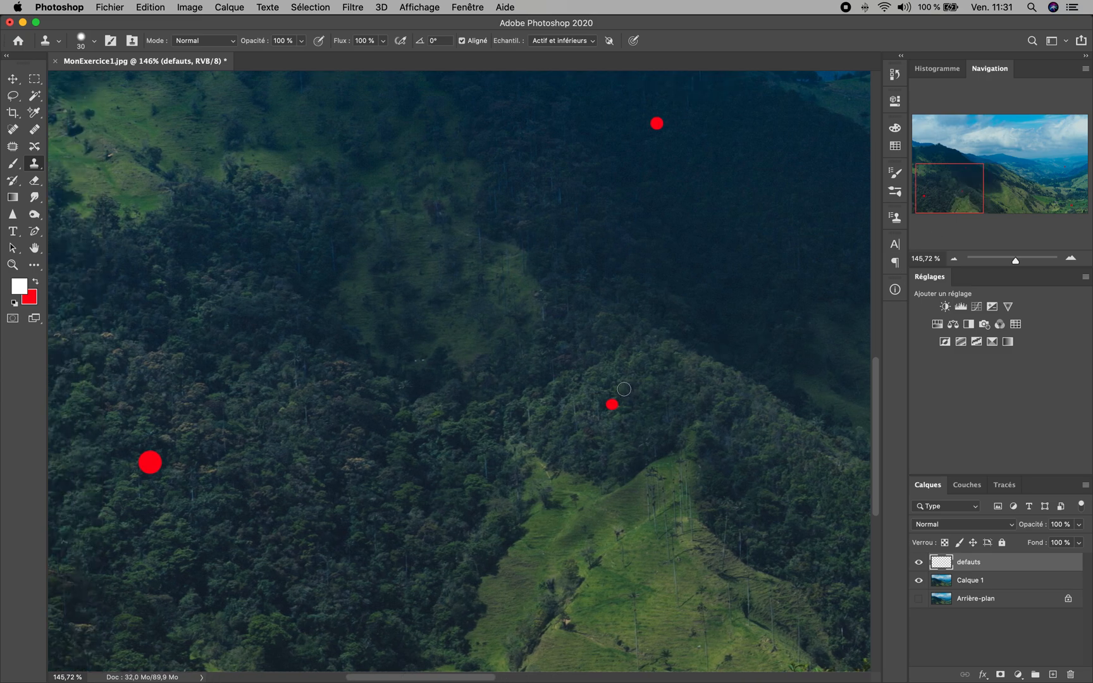
scroll(619, 389, down, 1)
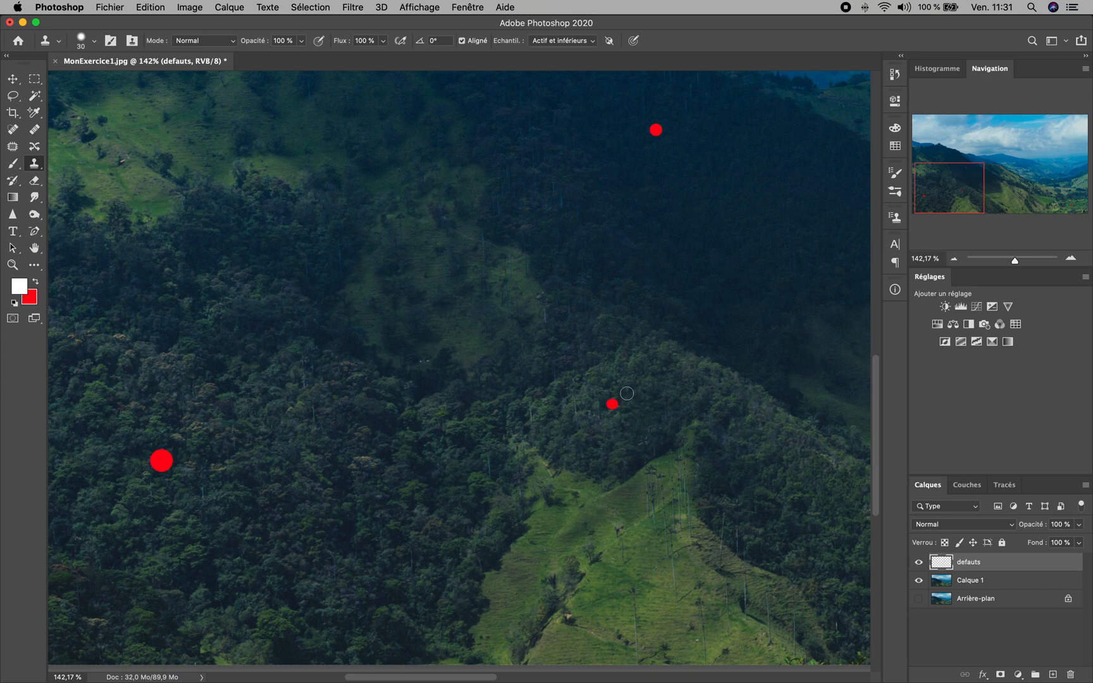
click(95, 41)
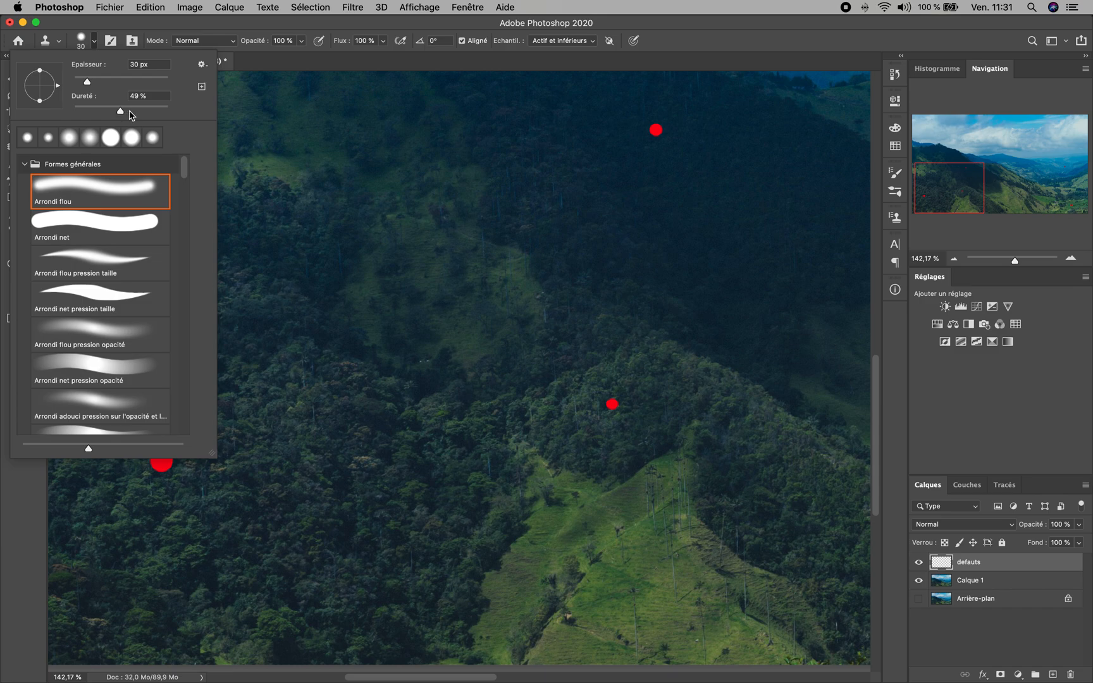
click(621, 378)
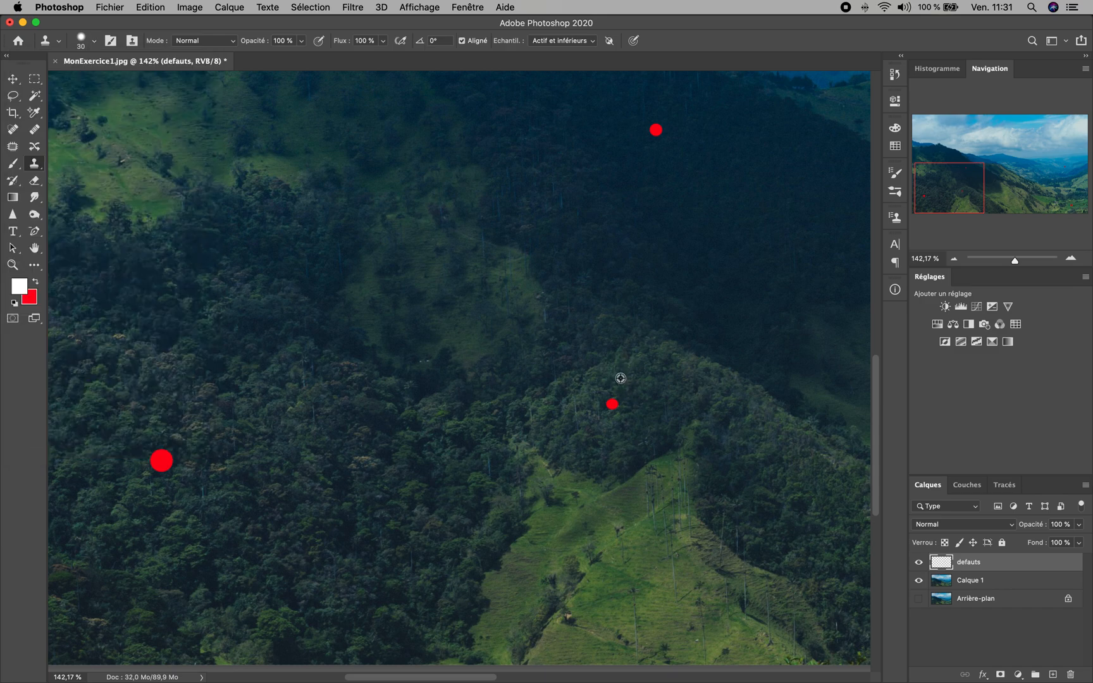
alt+click(621, 378)
drag(612, 405, 616, 405)
Clone over the red dot in the dark mountain shadow and the large one in the forest, sampling above each.
alt+click(669, 98)
drag(660, 126, 655, 131)
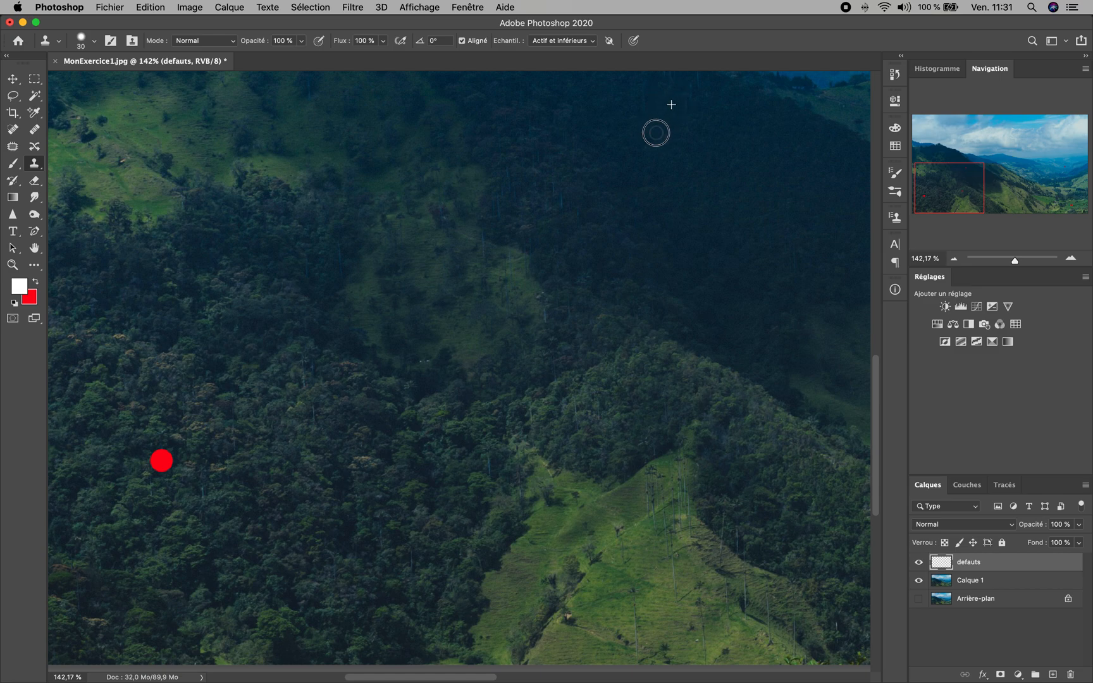
alt+click(145, 403)
mouse_move(154, 453)
mouse_down()
mouse_move(179, 458)
mouse_move(157, 465)
mouse_move(167, 458)
mouse_move(153, 458)
mouse_move(163, 458)
mouse_move(156, 448)
mouse_move(140, 455)
mouse_move(157, 447)
mouse_up()
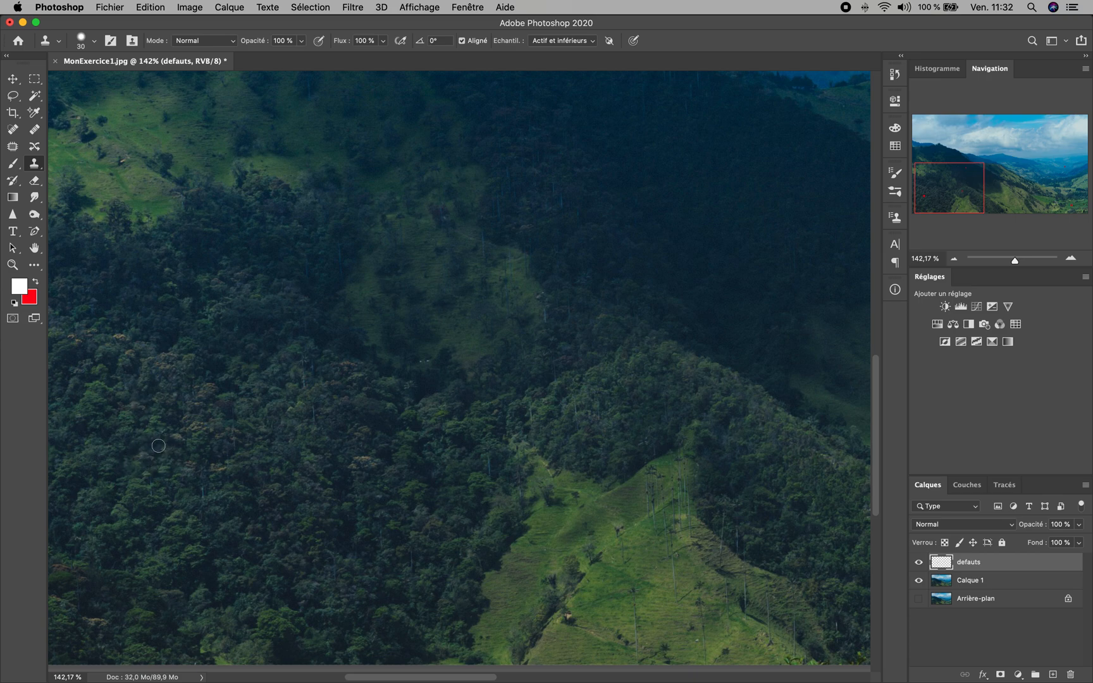
mouse_move(205, 463)
mouse_down()
mouse_move(217, 472)
mouse_move(209, 467)
mouse_up()
Set the brush hardness to 33% and clone the adjacent bluish hillside over the red dot in the distant valley.
drag(945, 196, 1058, 204)
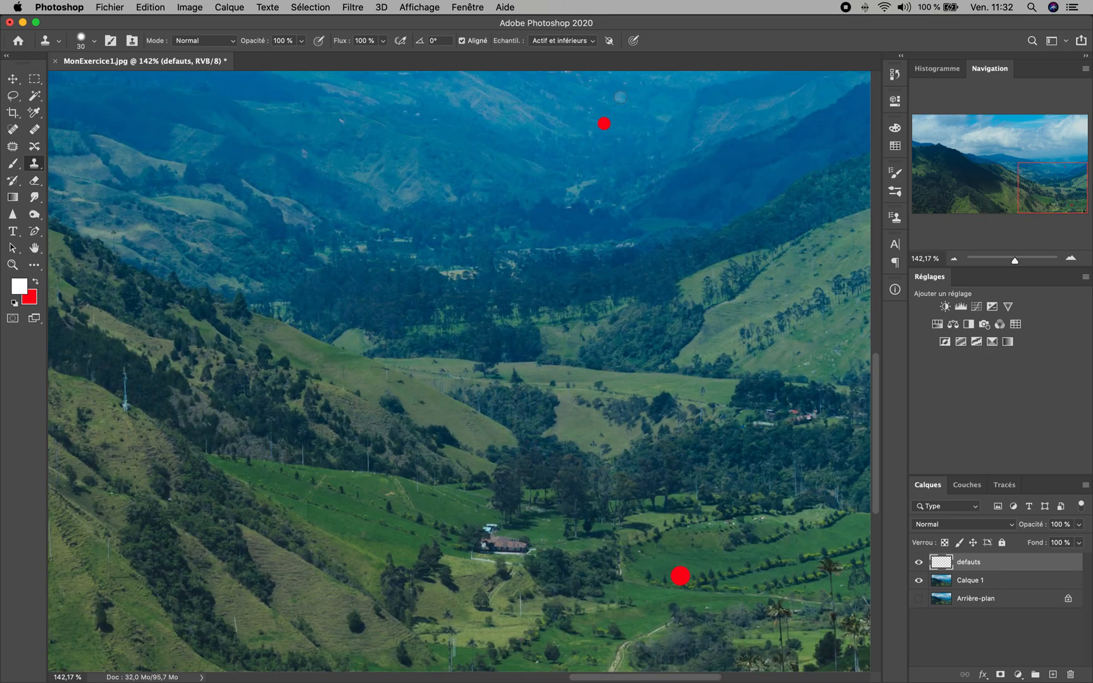
drag(615, 95, 620, 104)
click(94, 43)
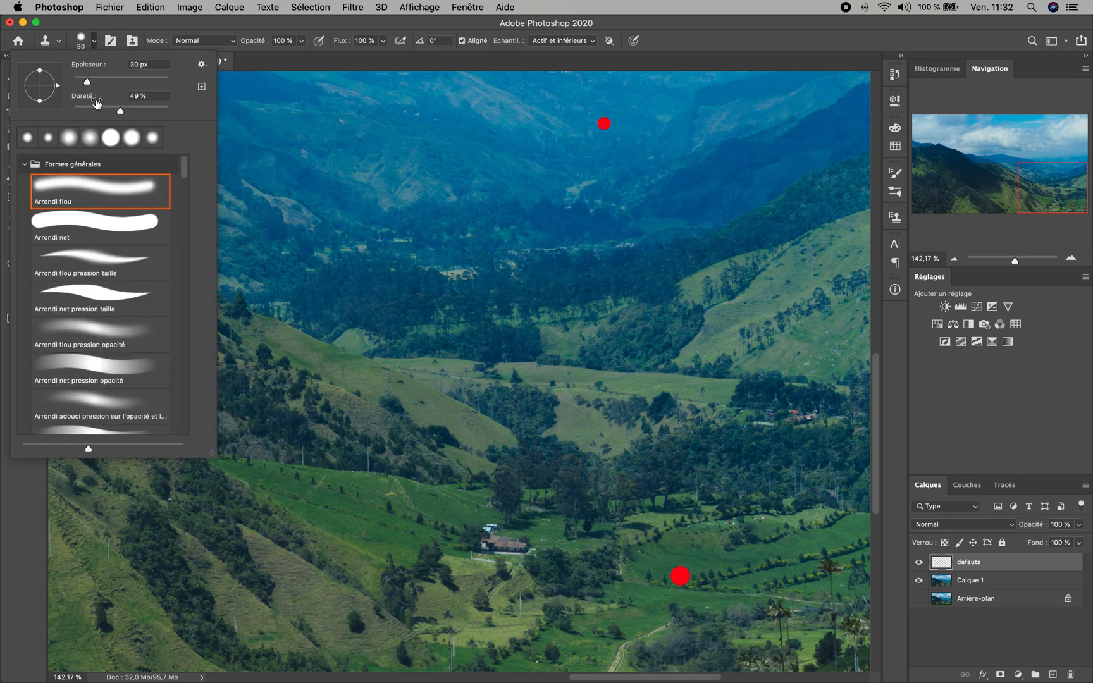
drag(98, 110, 106, 111)
alt+click(635, 122)
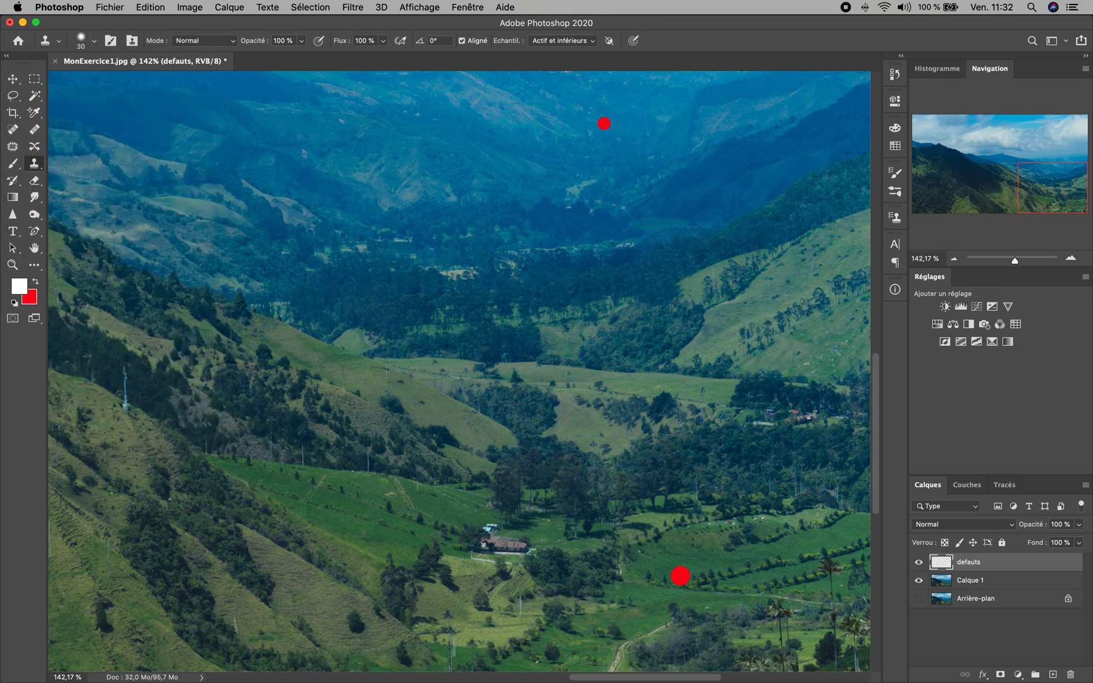
click(610, 119)
click(607, 122)
click(609, 124)
click(605, 128)
click(601, 128)
click(601, 119)
Set the brush hardness to 46% and clone nearby grass over the large red dot in the green field.
drag(717, 521, 632, 335)
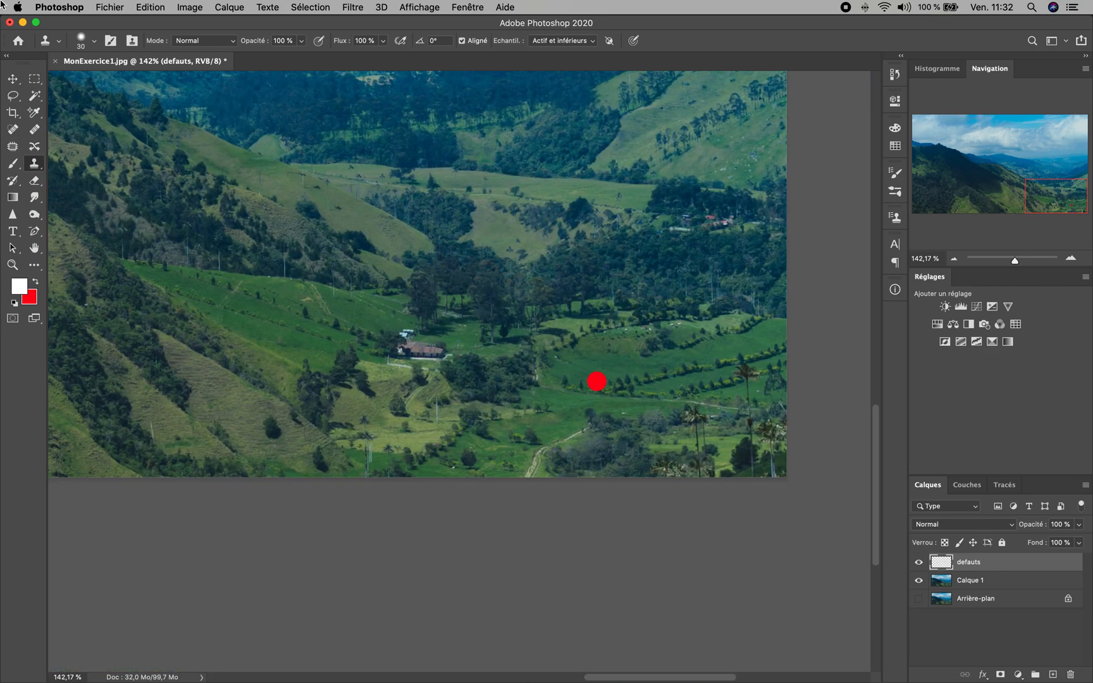
click(95, 42)
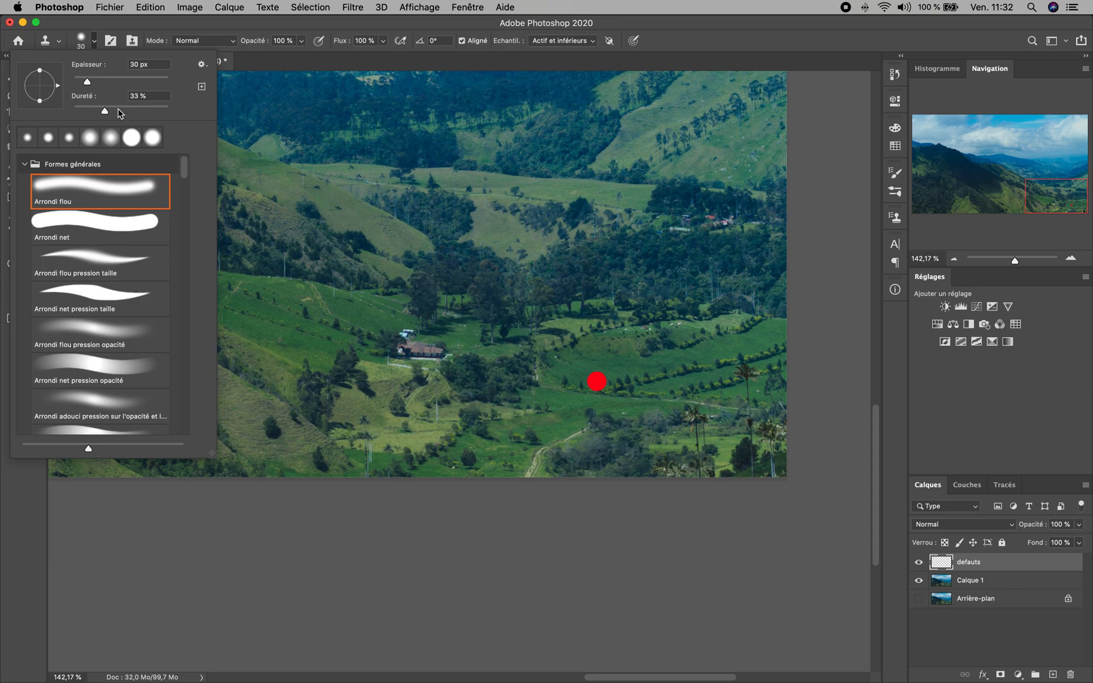
drag(120, 112, 119, 112)
scroll(603, 367, down, 1)
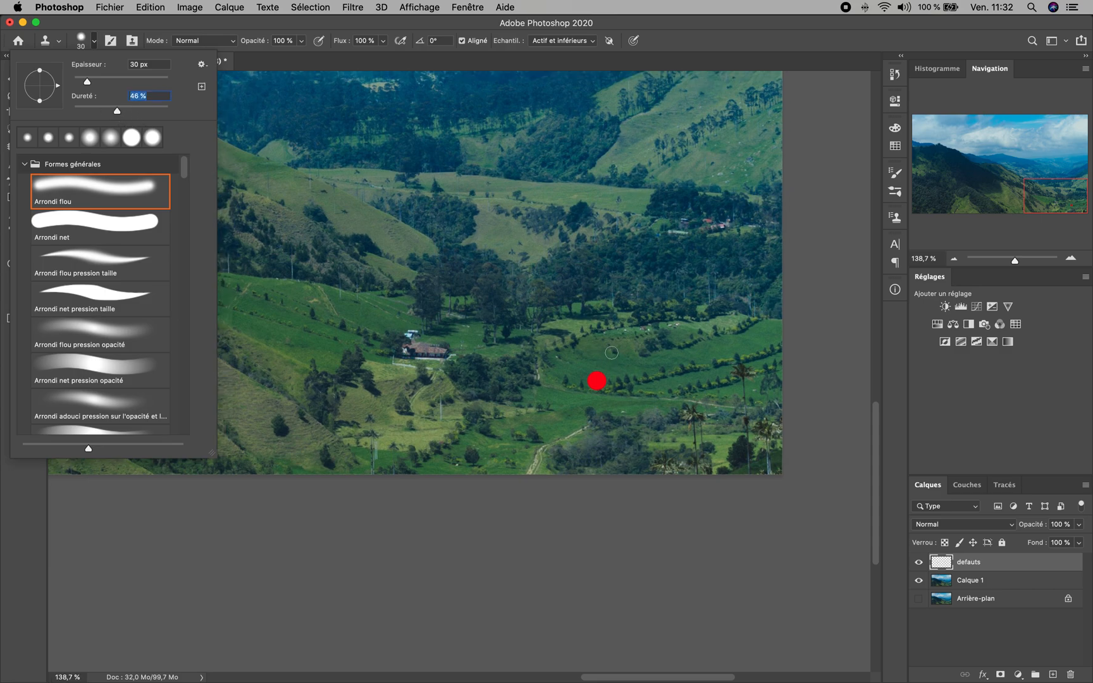
key(Return)
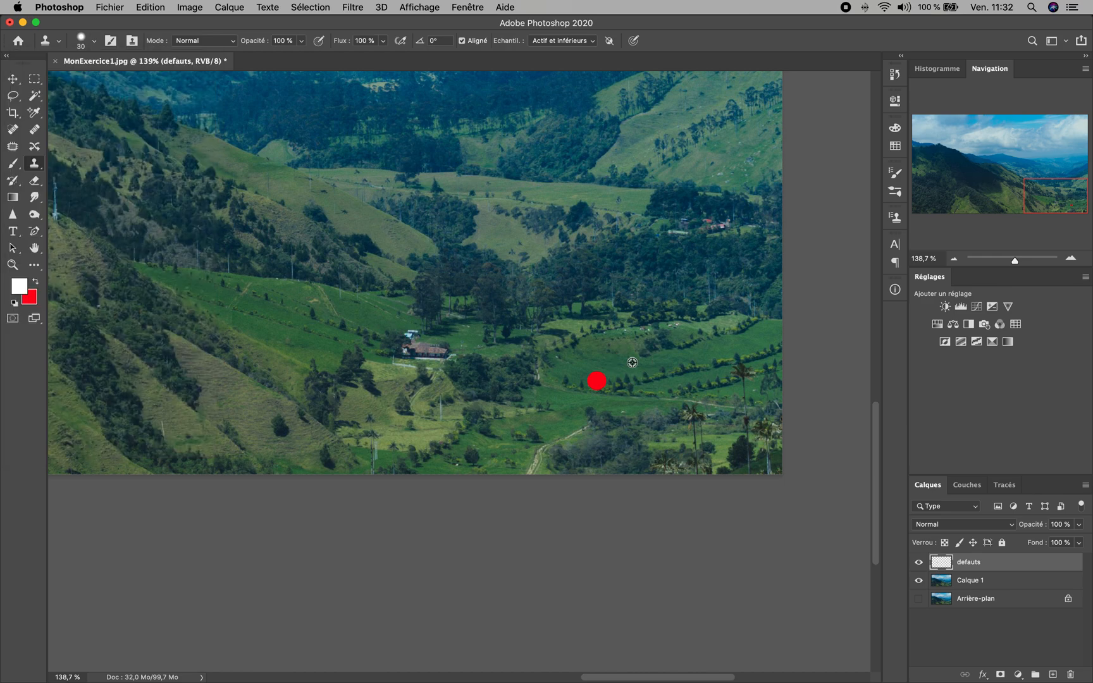
alt+click(632, 363)
mouse_move(594, 375)
mouse_down()
mouse_move(602, 385)
mouse_move(590, 377)
mouse_up()
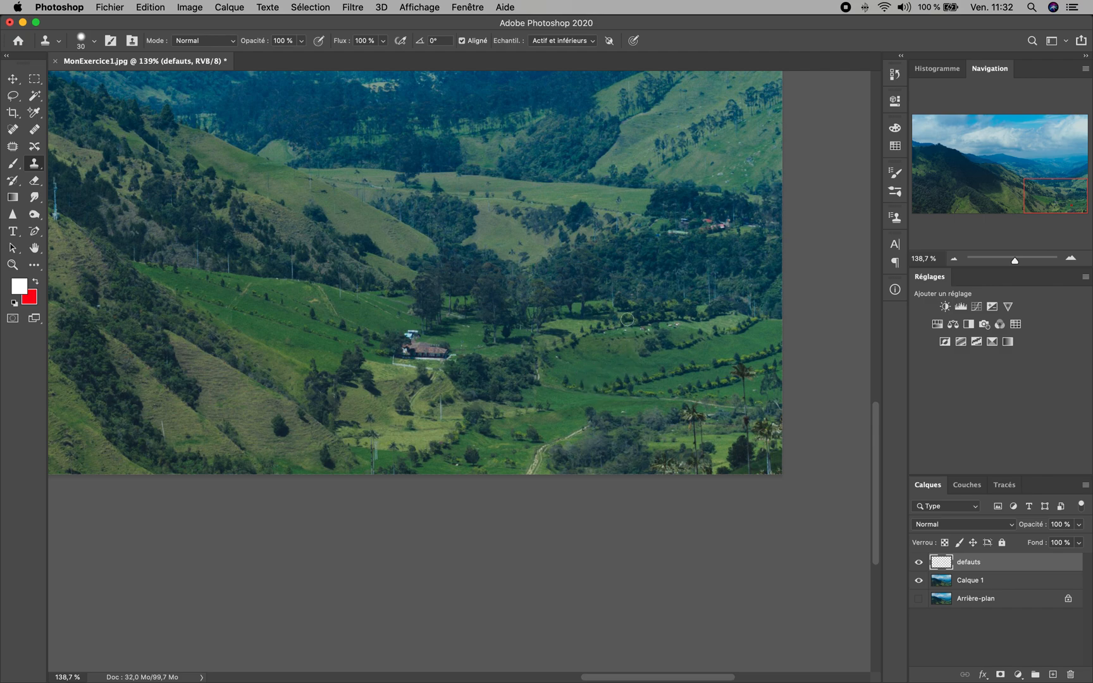
Zoom out to about 61% and check the retouched landscape for remaining red dots.
key(z)
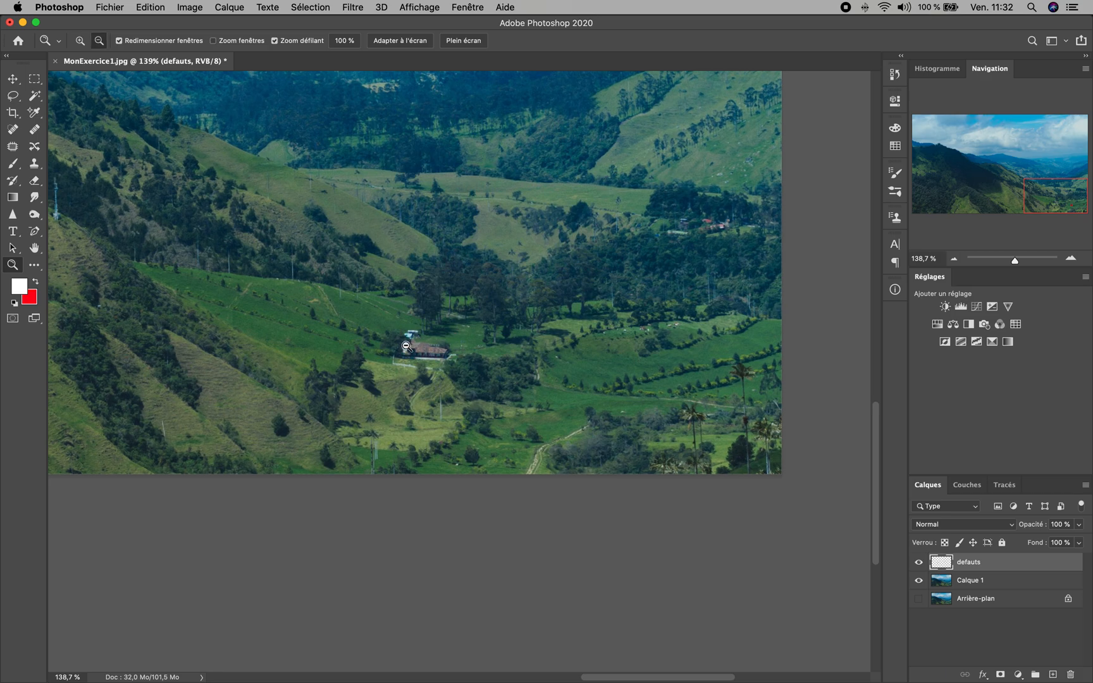
alt+click(405, 346)
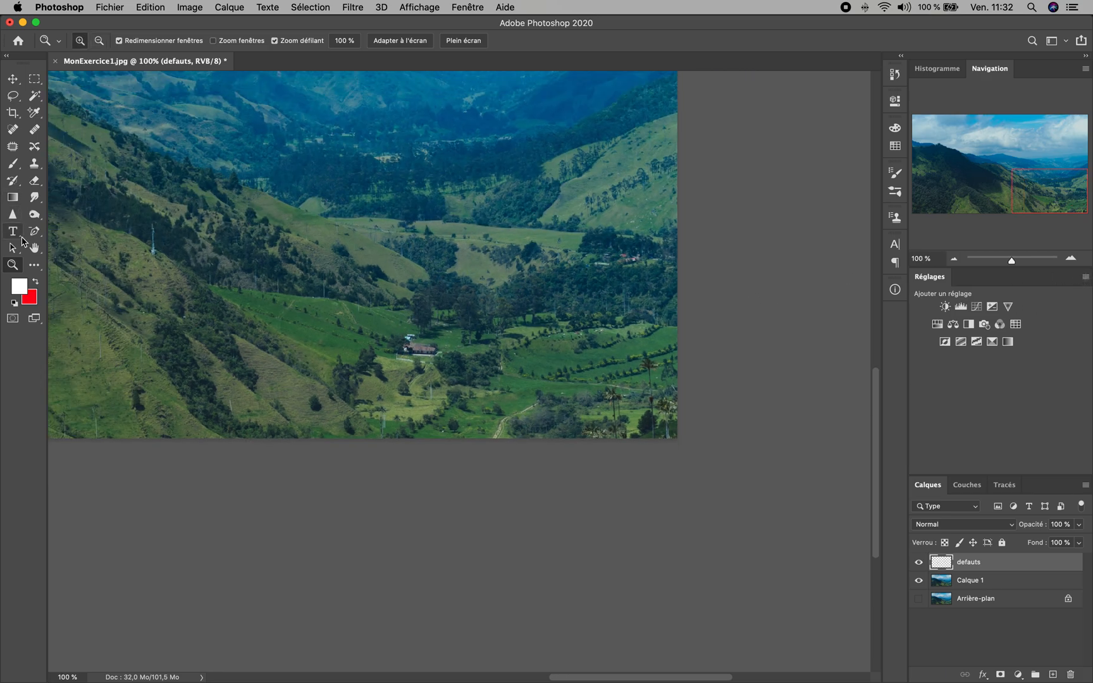
drag(1058, 197, 1038, 178)
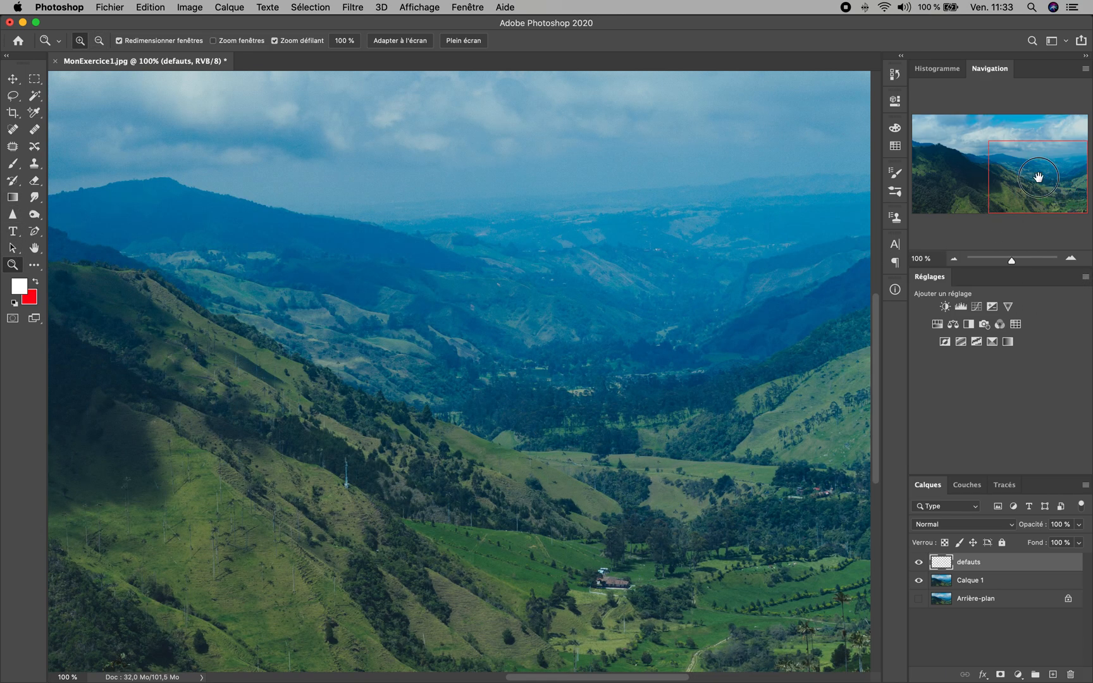
drag(1011, 260, 1009, 261)
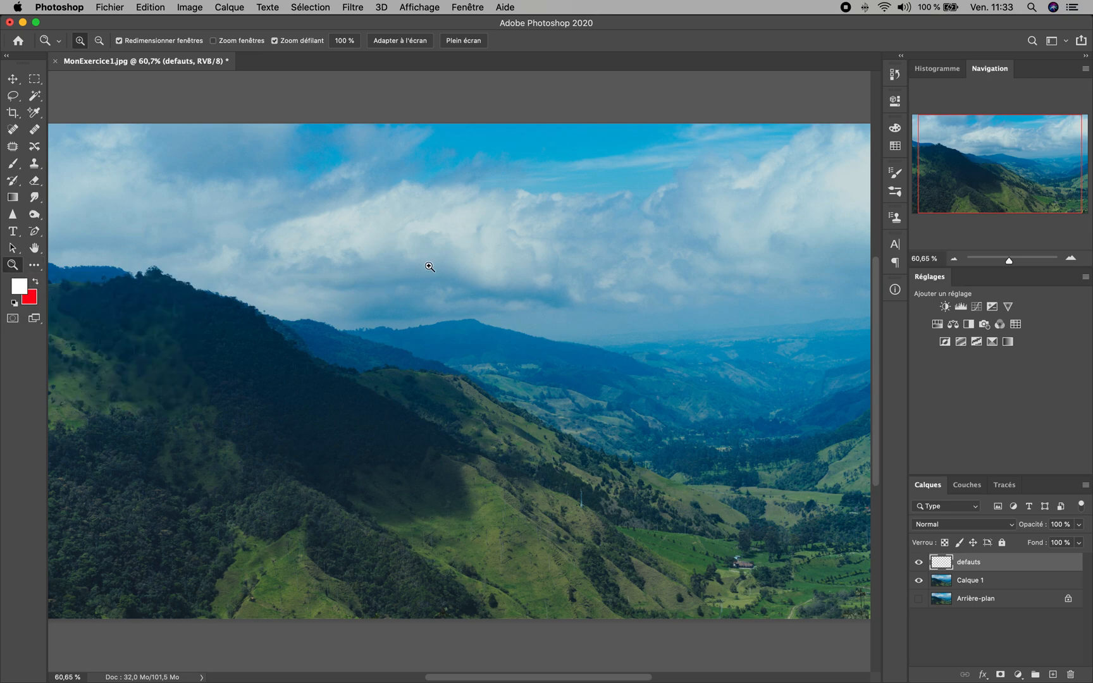
Zoom in on the clouds to 200% and back out to 66.67%.
click(477, 274)
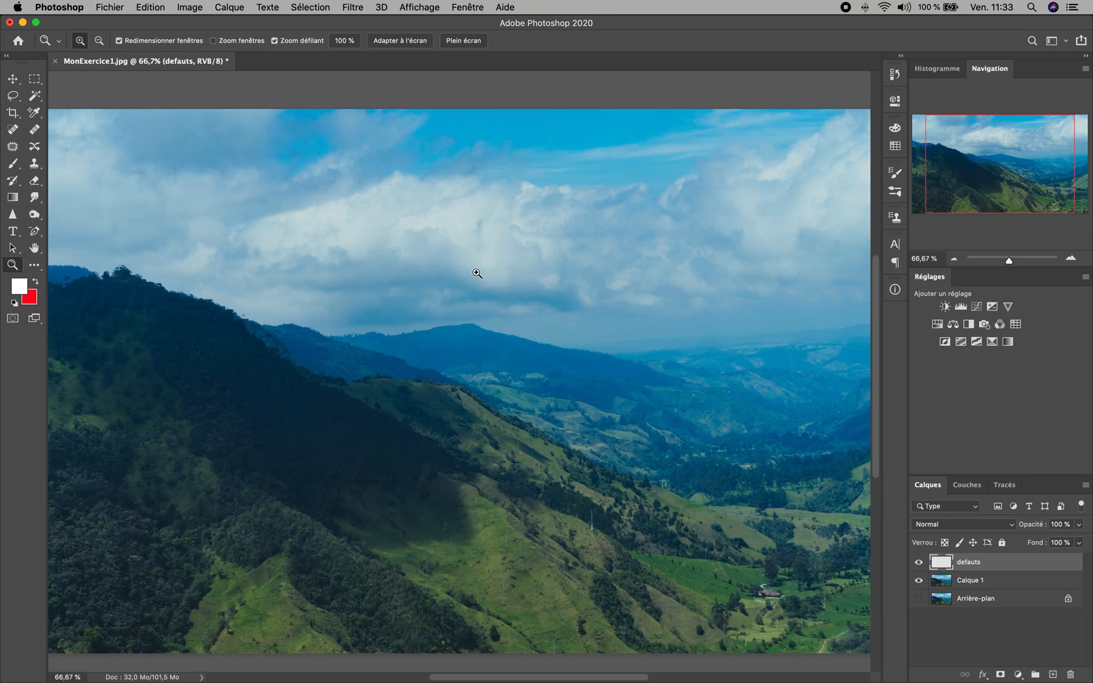
click(477, 273)
click(477, 274)
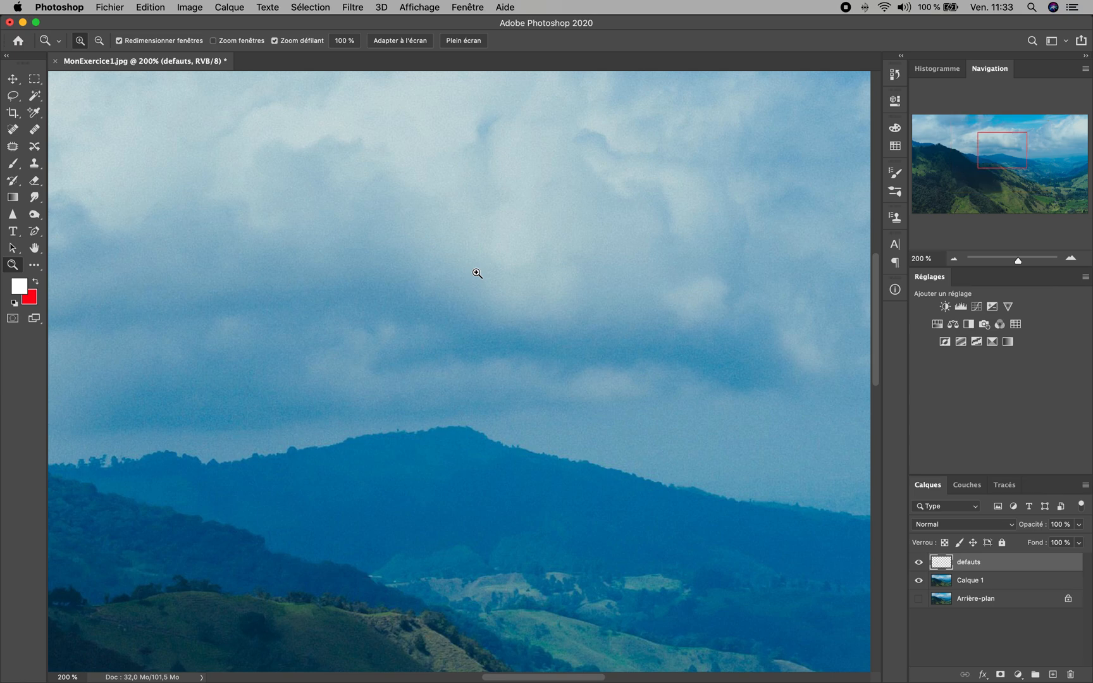
click(99, 41)
click(427, 264)
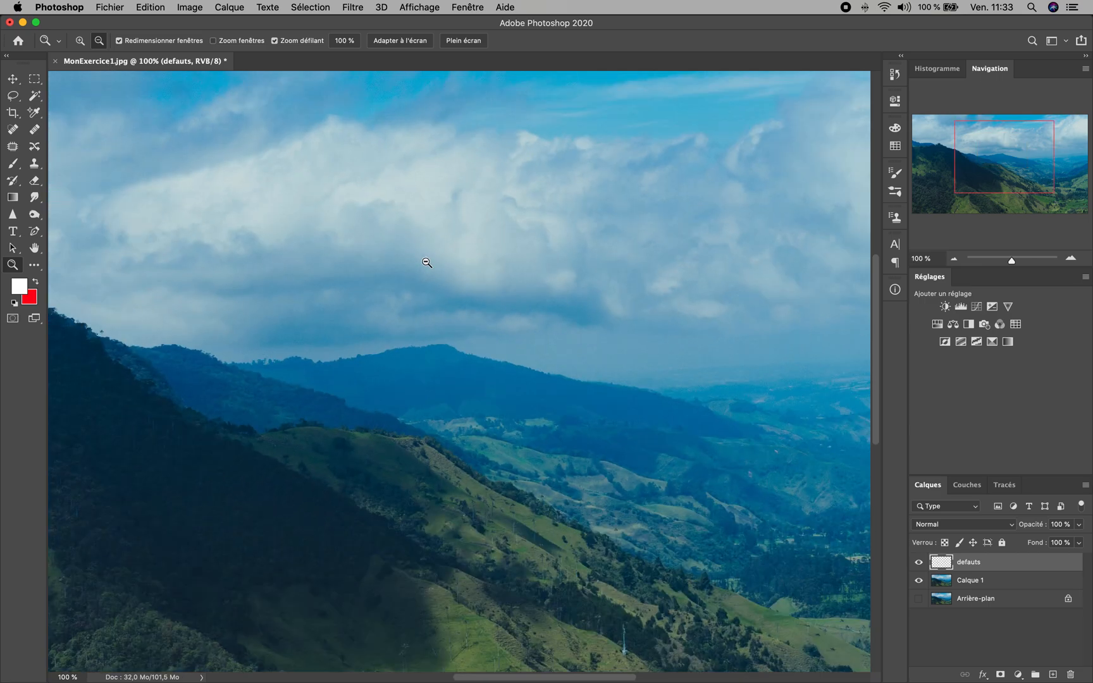
click(428, 263)
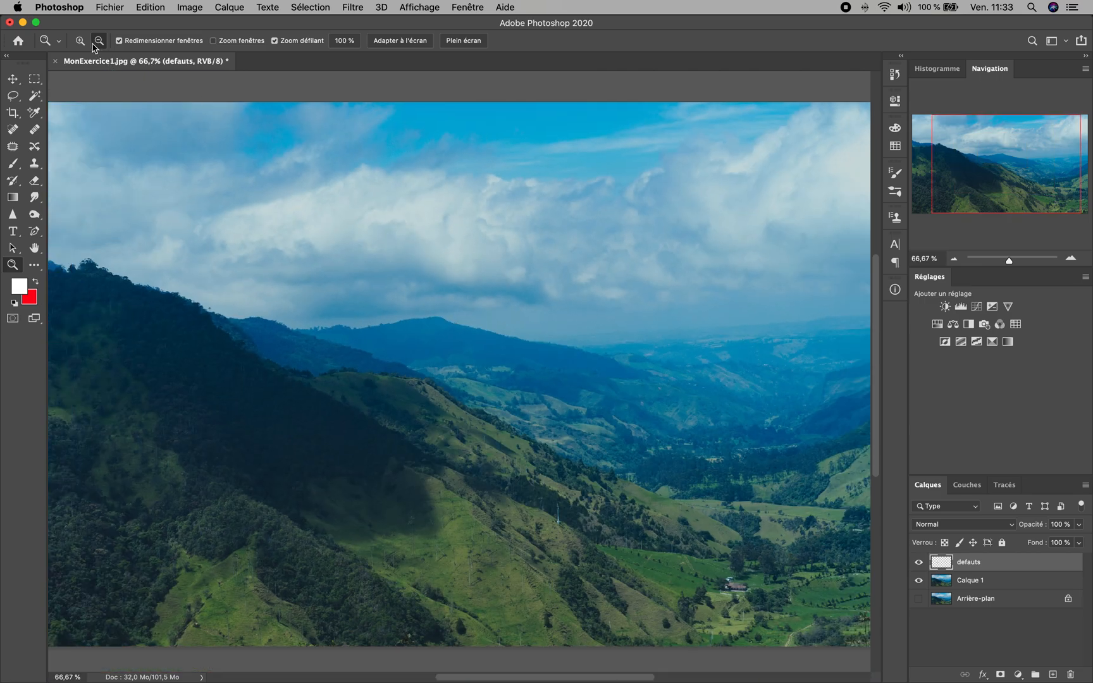
Alternate between zooming in and out around the clouds, ending with the whole image in view at 50%.
click(81, 42)
key(alt)
key(alt)
key(alt)
key(alt)
click(442, 283)
click(441, 283)
key(alt)
alt+click(442, 283)
alt+click(442, 283)
alt+click(443, 285)
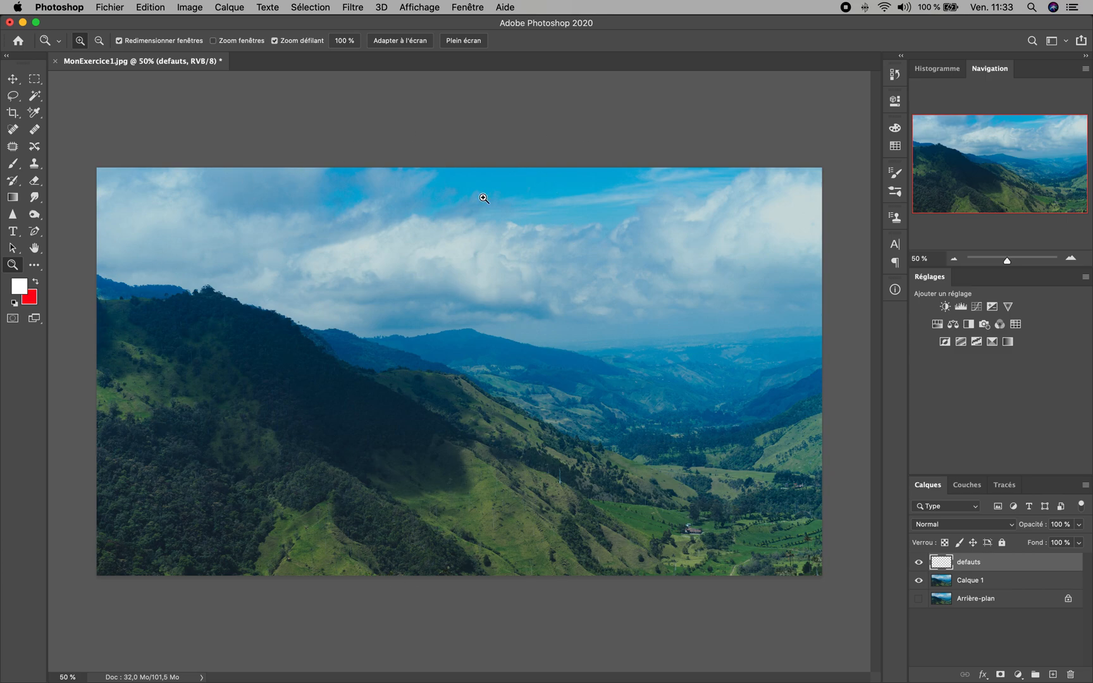
Add a Levels (Niveaux) adjustment layer above the defauts layer and open its settings.
click(1018, 675)
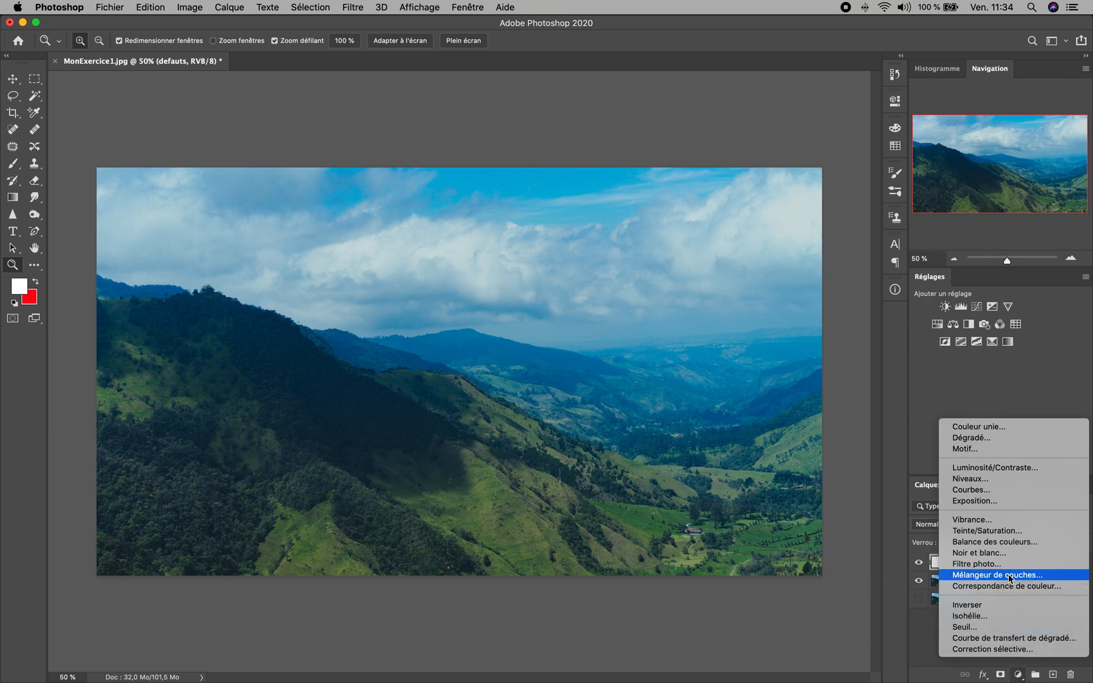
click(1000, 481)
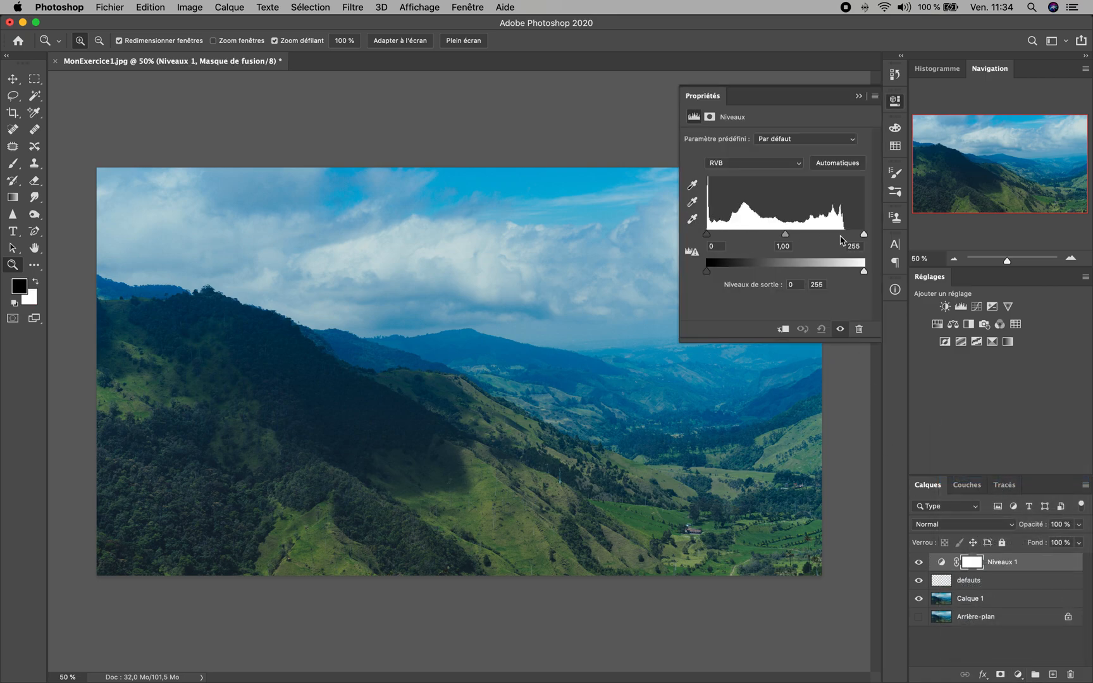
scroll(708, 419, down, 1)
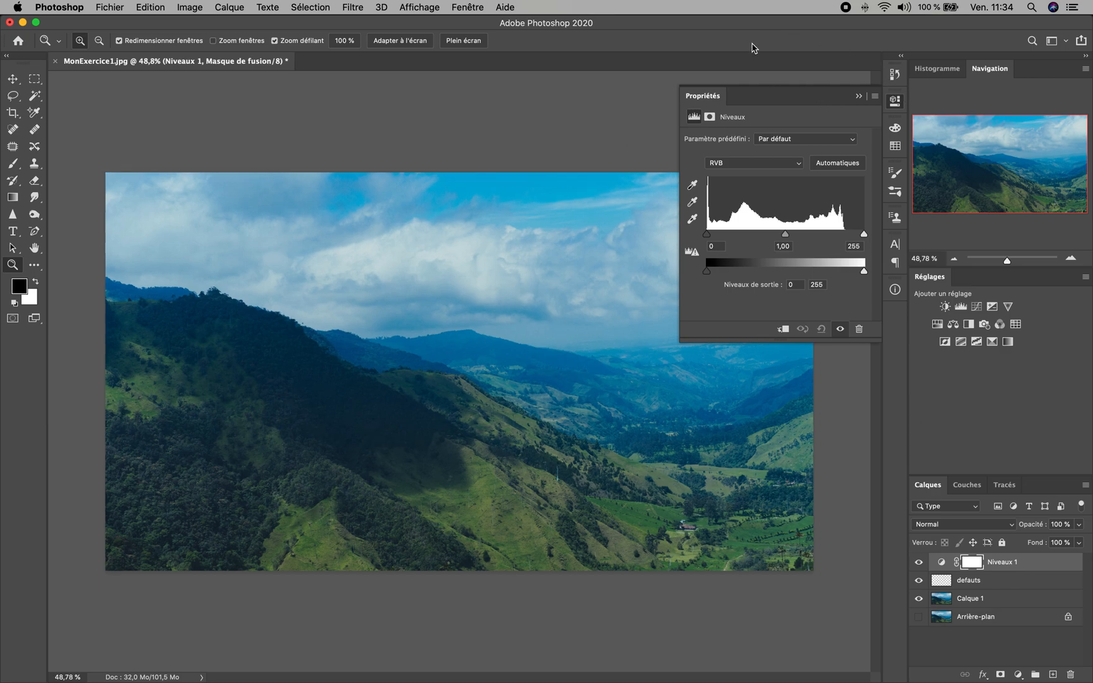
click(860, 97)
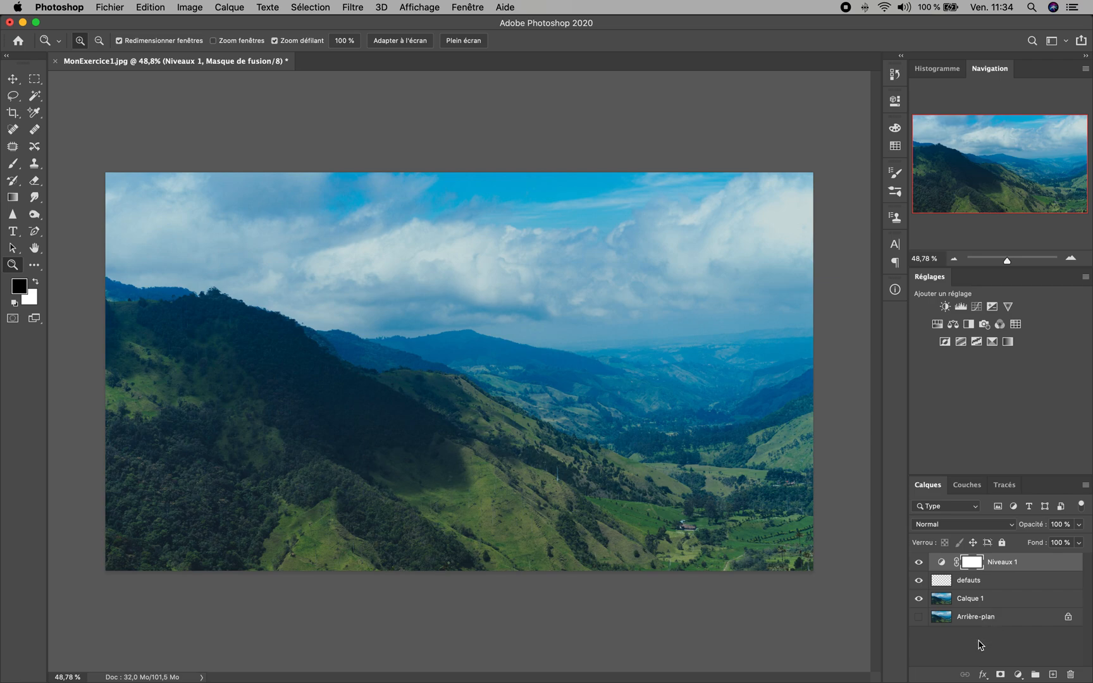
double_click(942, 562)
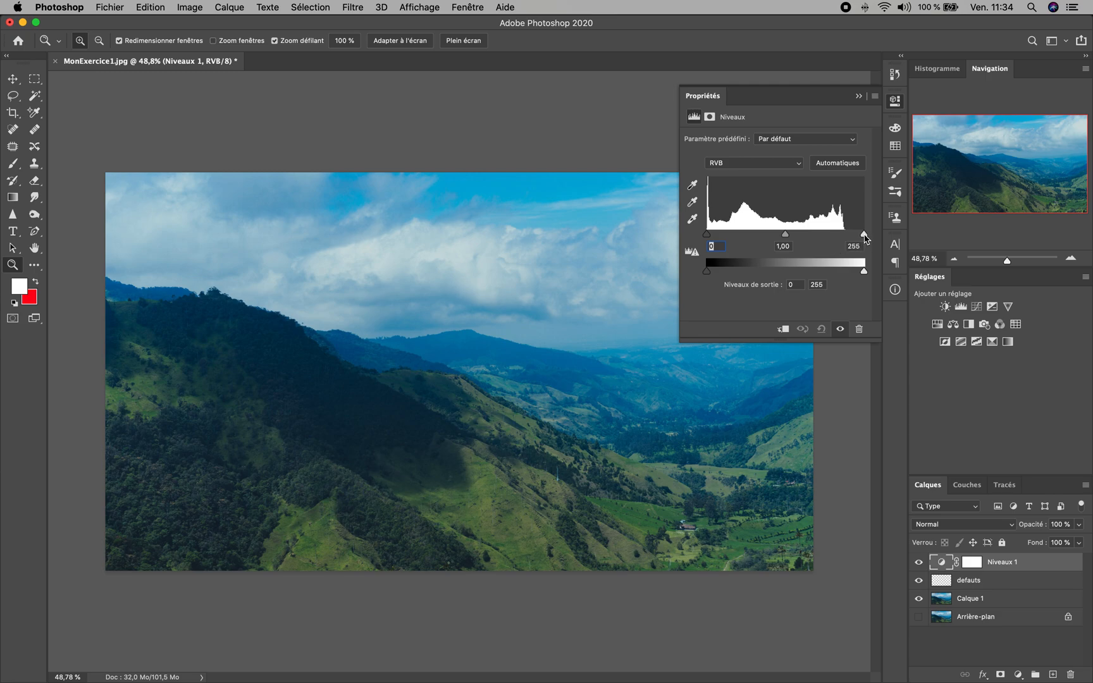
Try a white input level of about 223 in the Niveaux 1 settings, and return it to 255.
mouse_move(866, 237)
mouse_down()
mouse_move(805, 235)
mouse_move(875, 237)
mouse_move(816, 234)
mouse_move(846, 235)
mouse_up()
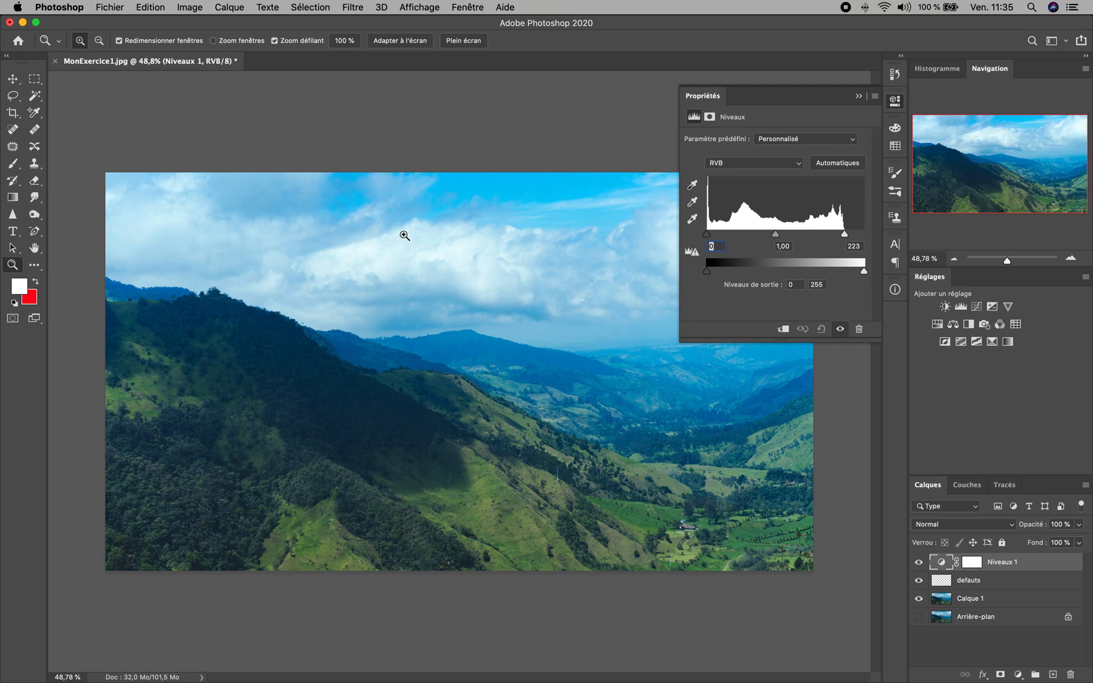
mouse_move(846, 235)
mouse_down()
mouse_move(821, 233)
mouse_move(844, 224)
mouse_up()
mouse_move(848, 235)
mouse_down()
mouse_move(826, 236)
mouse_move(856, 240)
mouse_move(845, 237)
mouse_up()
drag(845, 236, 893, 240)
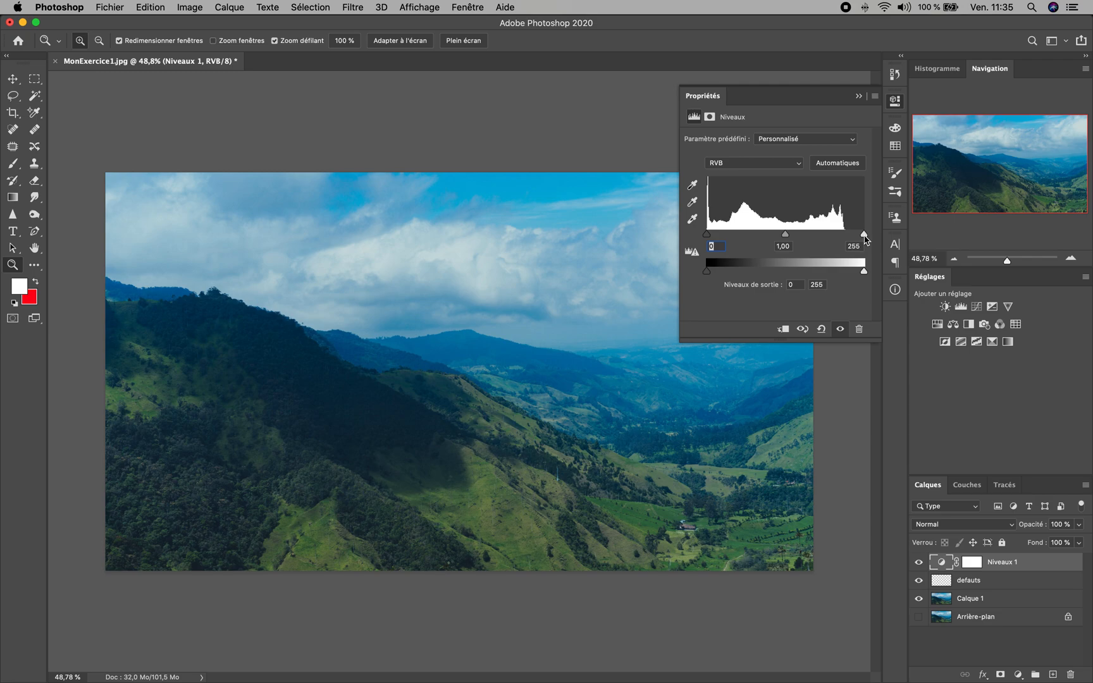
Set the white input level of Niveaux 1 to 221, at the right end of the histogram.
key(alt)
drag(865, 236, 819, 221)
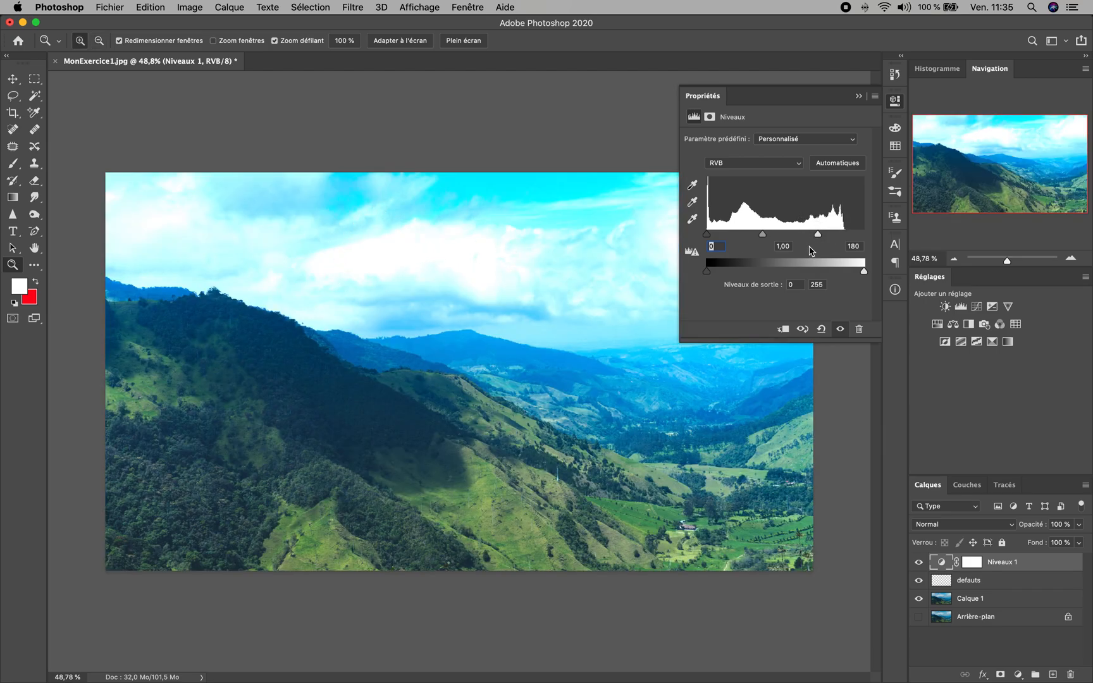
key(alt)
drag(820, 238, 841, 238)
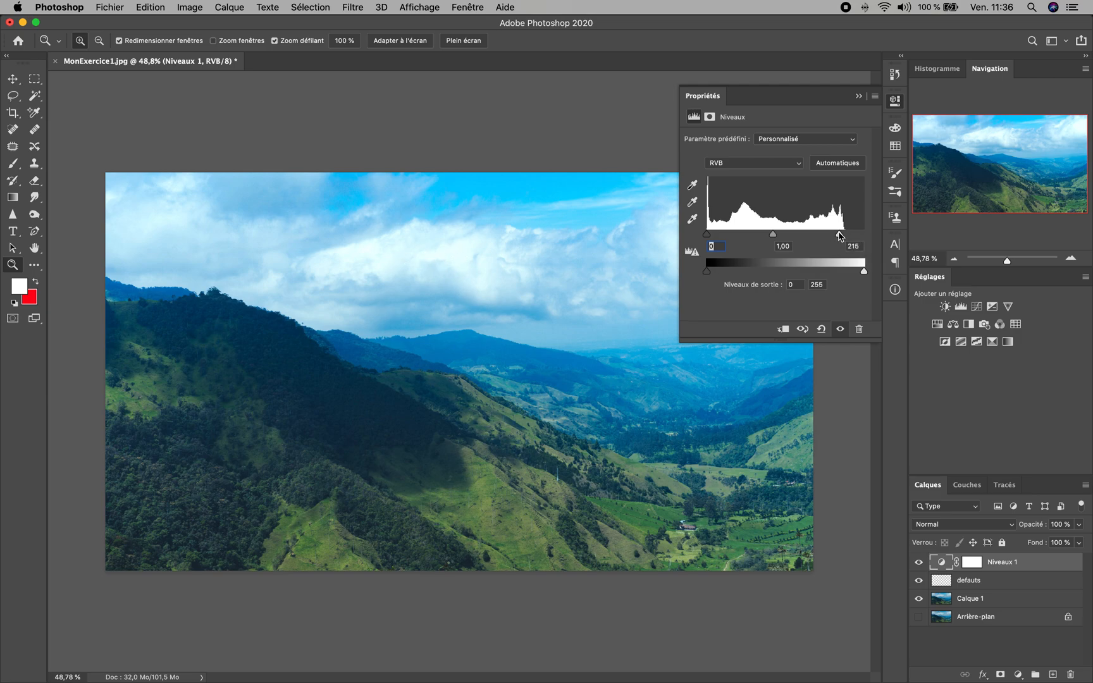
drag(839, 236, 847, 238)
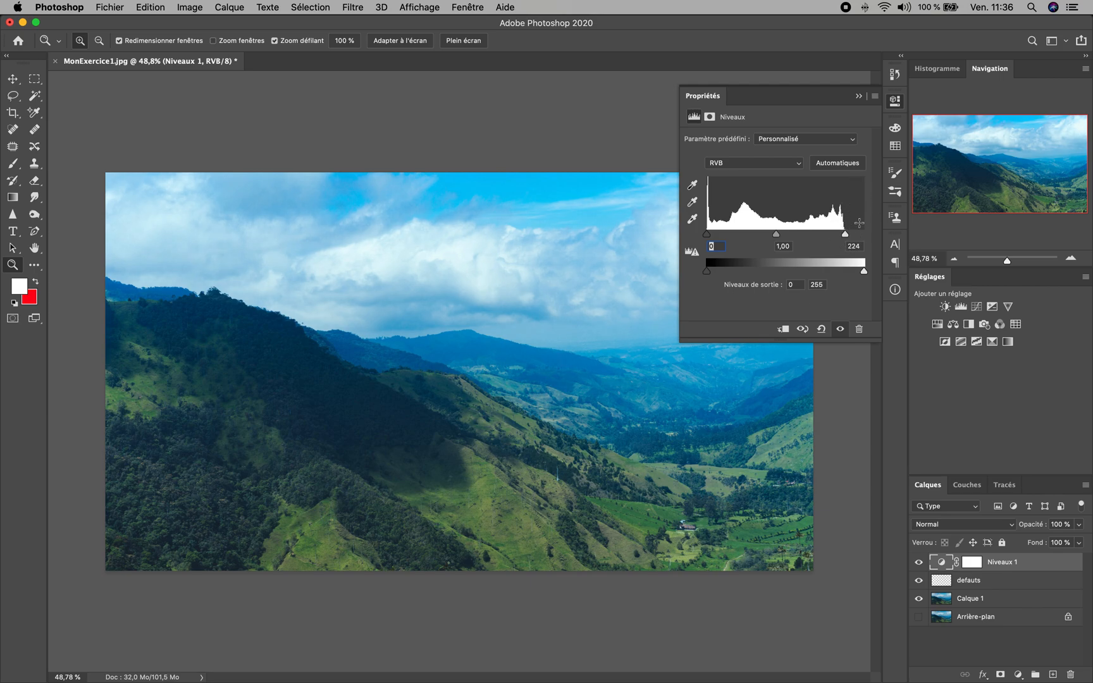
drag(845, 236, 843, 235)
Set the black input level of Niveaux 1 to 18 and close the adjustment's settings.
drag(709, 236, 762, 235)
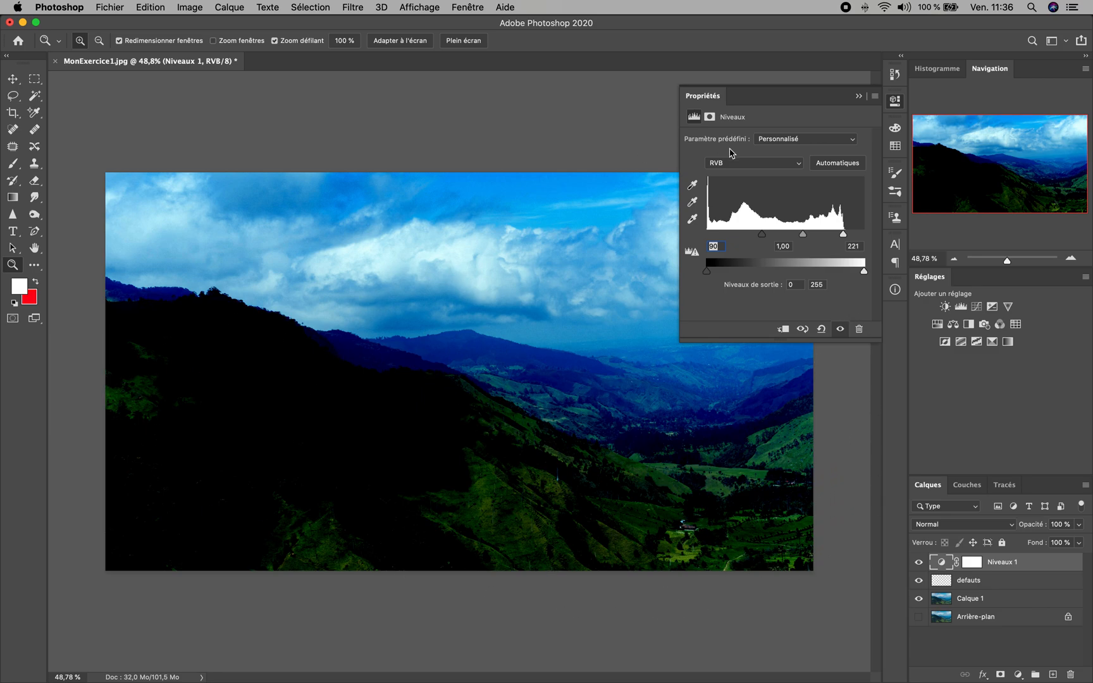
drag(763, 237, 706, 240)
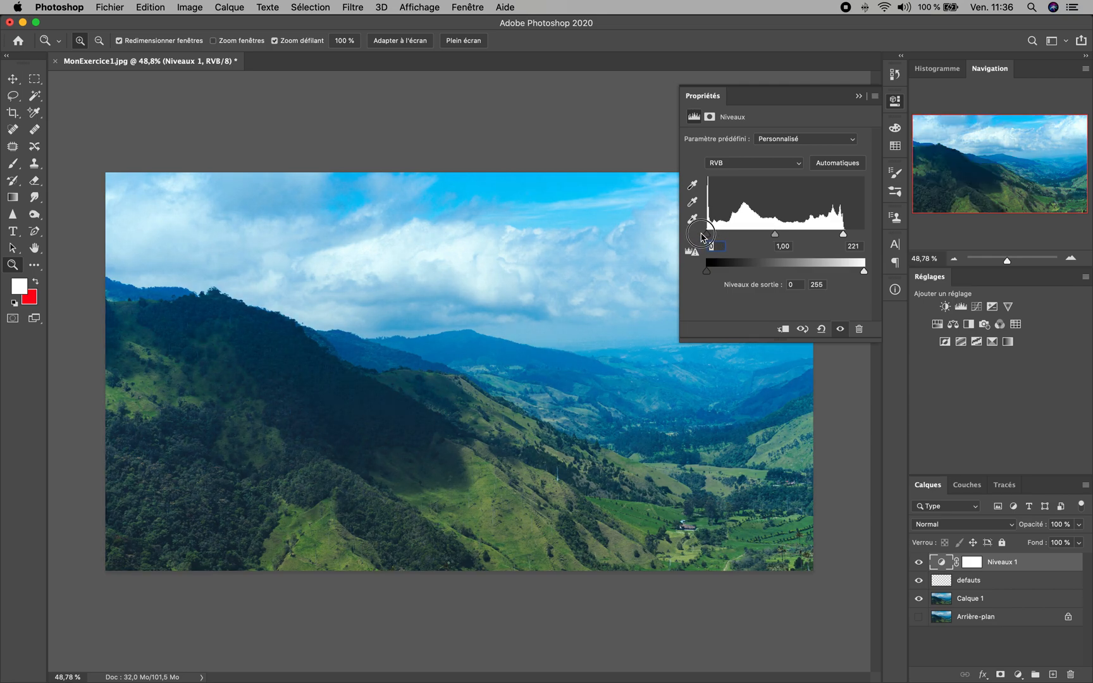
key(alt)
mouse_move(707, 237)
mouse_down()
mouse_move(772, 235)
mouse_move(798, 248)
mouse_move(709, 239)
mouse_up()
drag(710, 236, 720, 236)
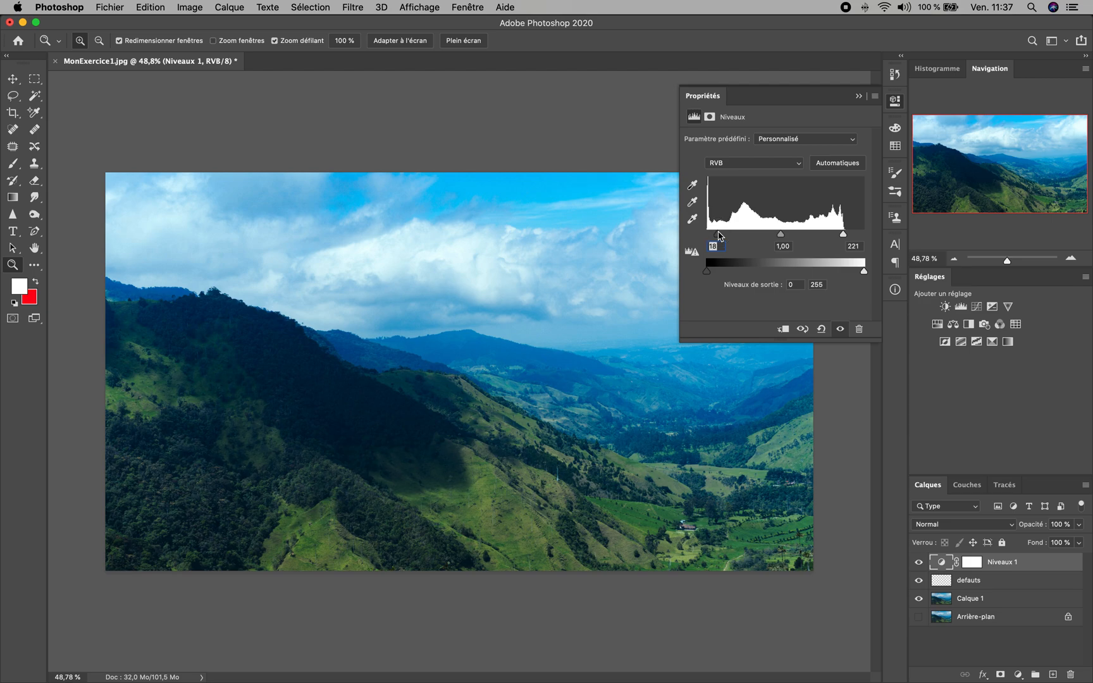
click(860, 97)
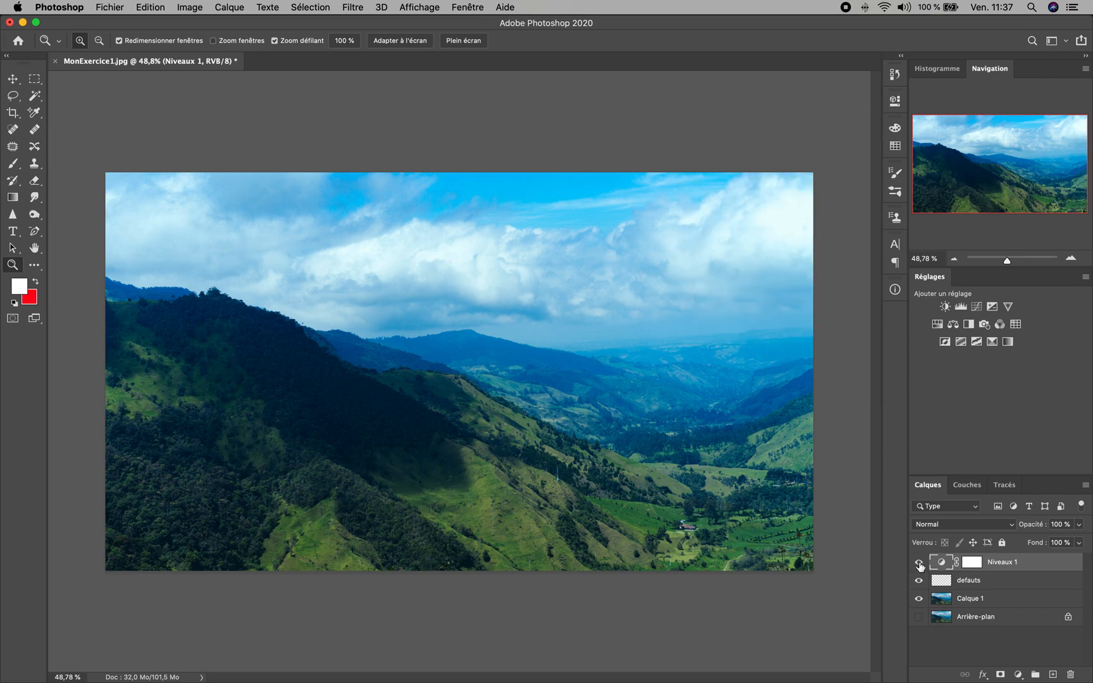
Compare the image with and without the Levels correction by toggling the visibility of Niveaux 1.
click(919, 563)
click(920, 563)
click(920, 563)
click(920, 563)
click(919, 562)
click(920, 563)
click(920, 562)
click(920, 563)
click(920, 563)
click(921, 562)
click(923, 563)
Add a Brightness/Contrast (Luminosité/Contraste) adjustment layer above Niveaux 1 with brightness 11 and contrast 11.
click(1019, 675)
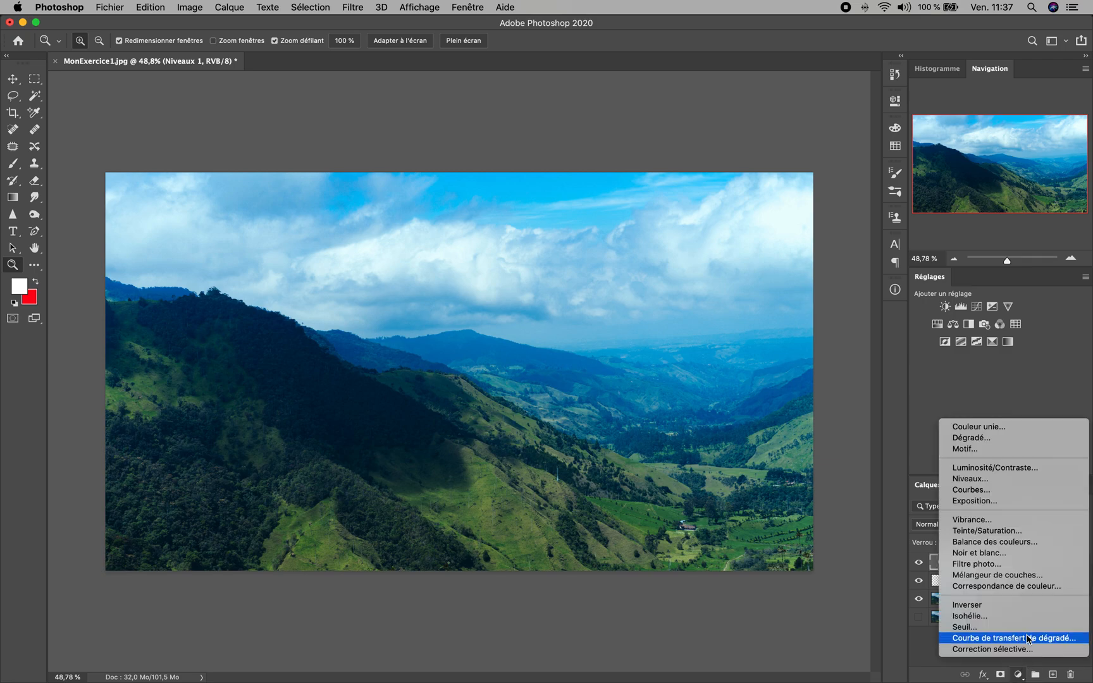
click(983, 469)
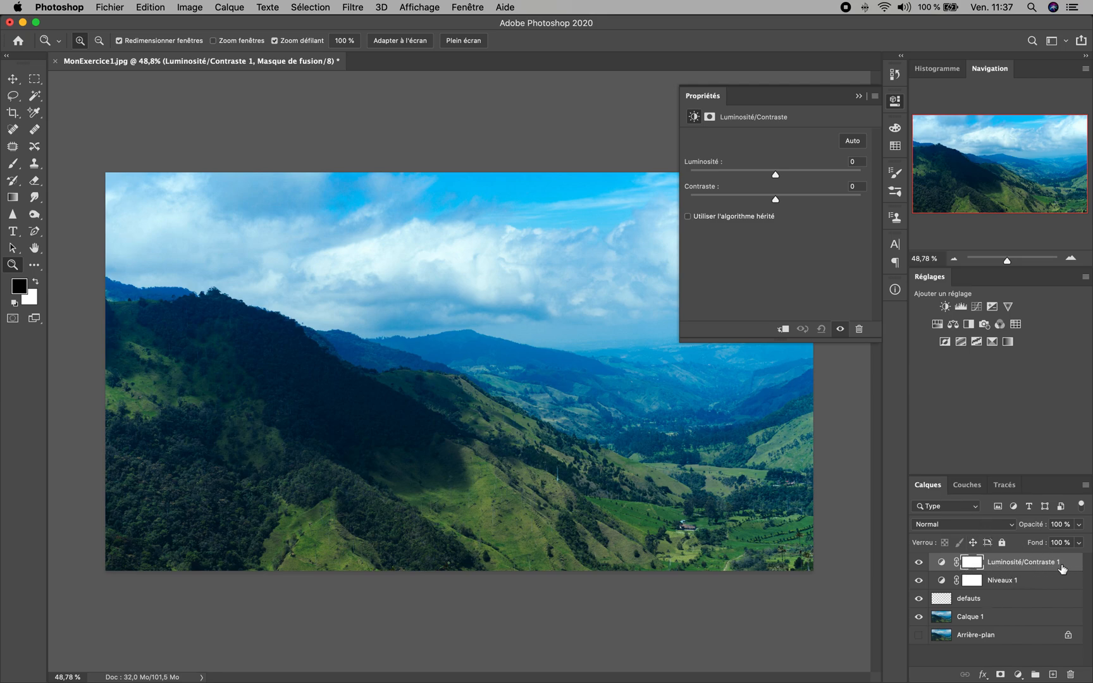
drag(777, 178, 785, 199)
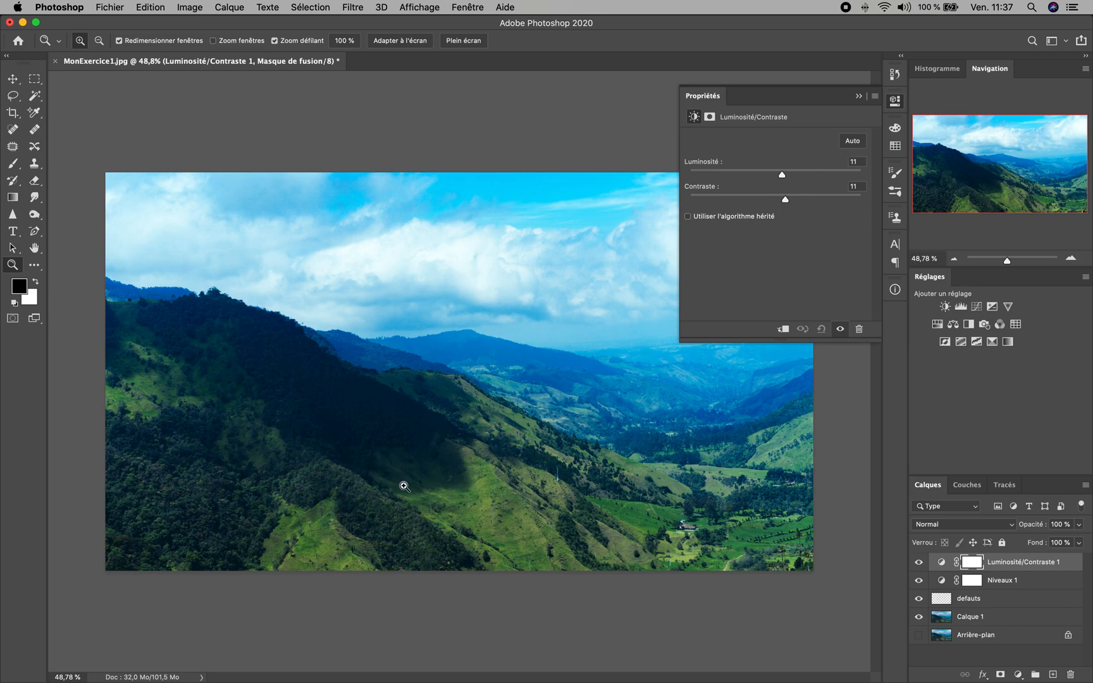
click(861, 98)
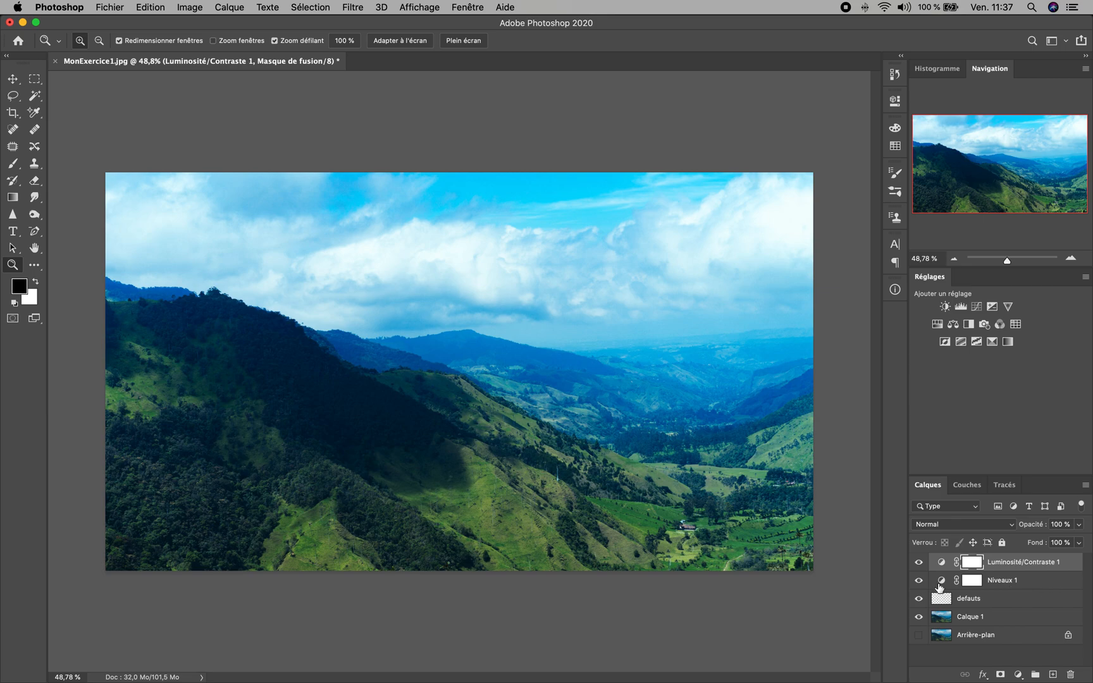
Slightly lower the black input level of the Niveaux 1 adjustment layer.
double_click(943, 581)
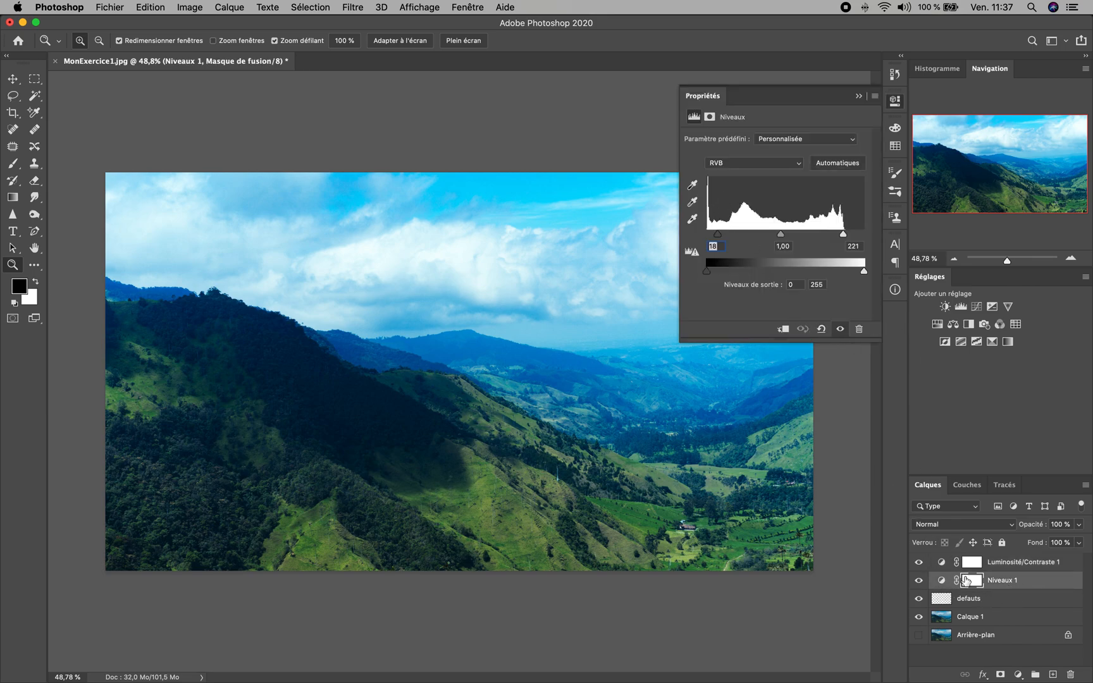
drag(718, 235, 713, 236)
click(860, 96)
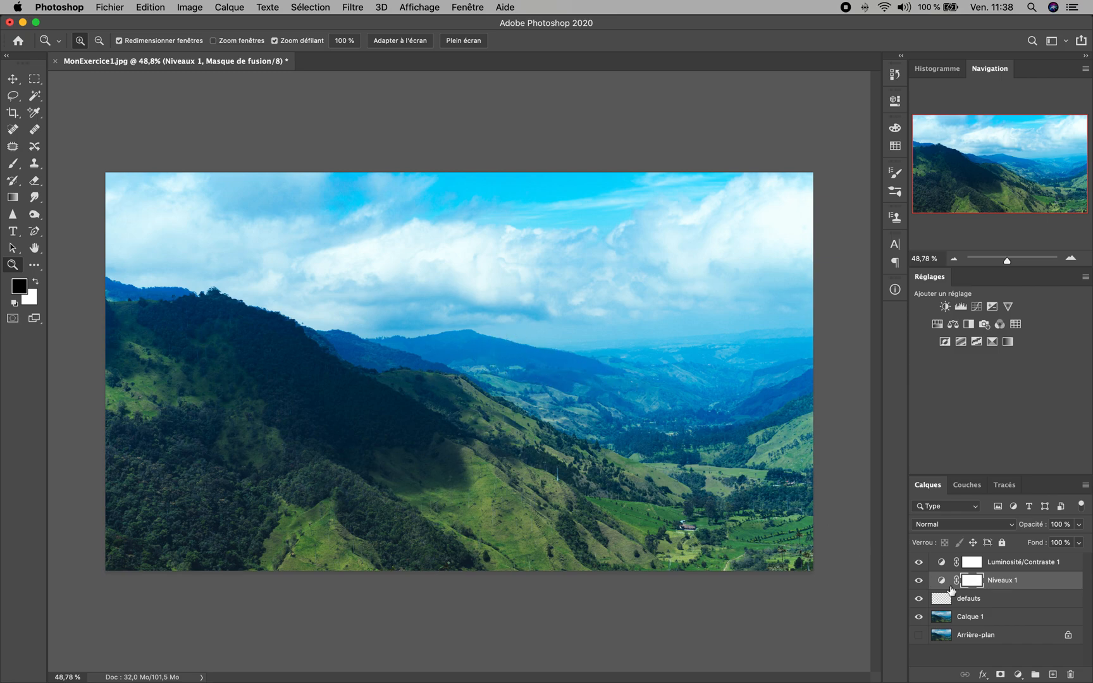
Add a Hue/Saturation (Teinte/Saturation) adjustment layer above Luminosité/Contraste 1, keeping the Global color range.
click(1016, 564)
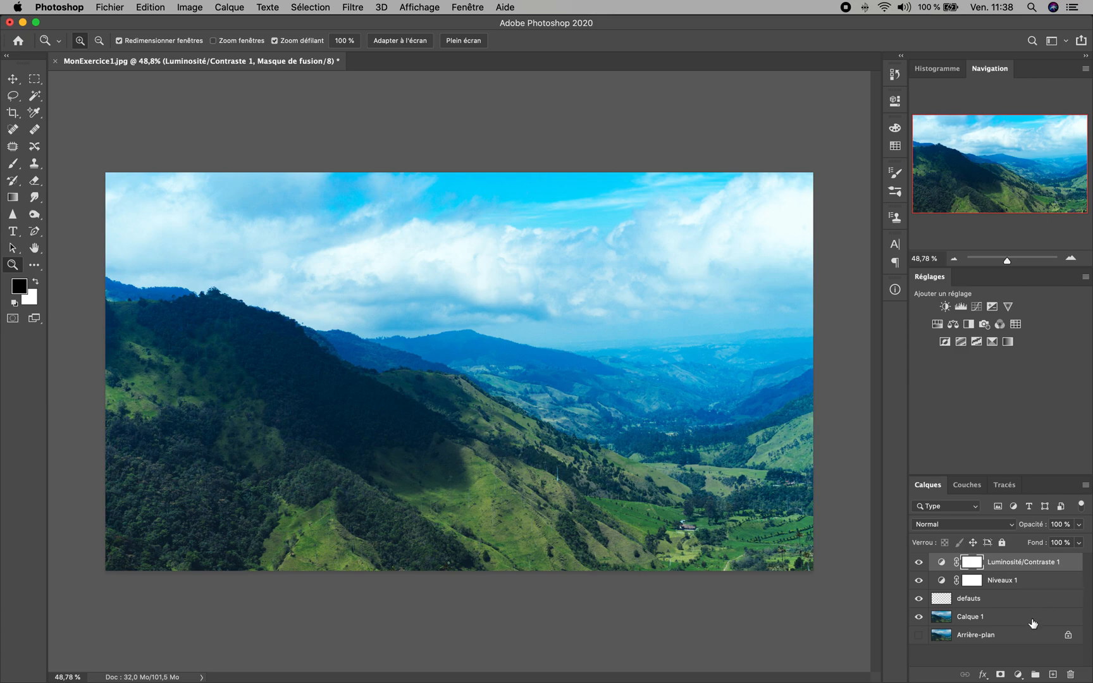
click(1018, 675)
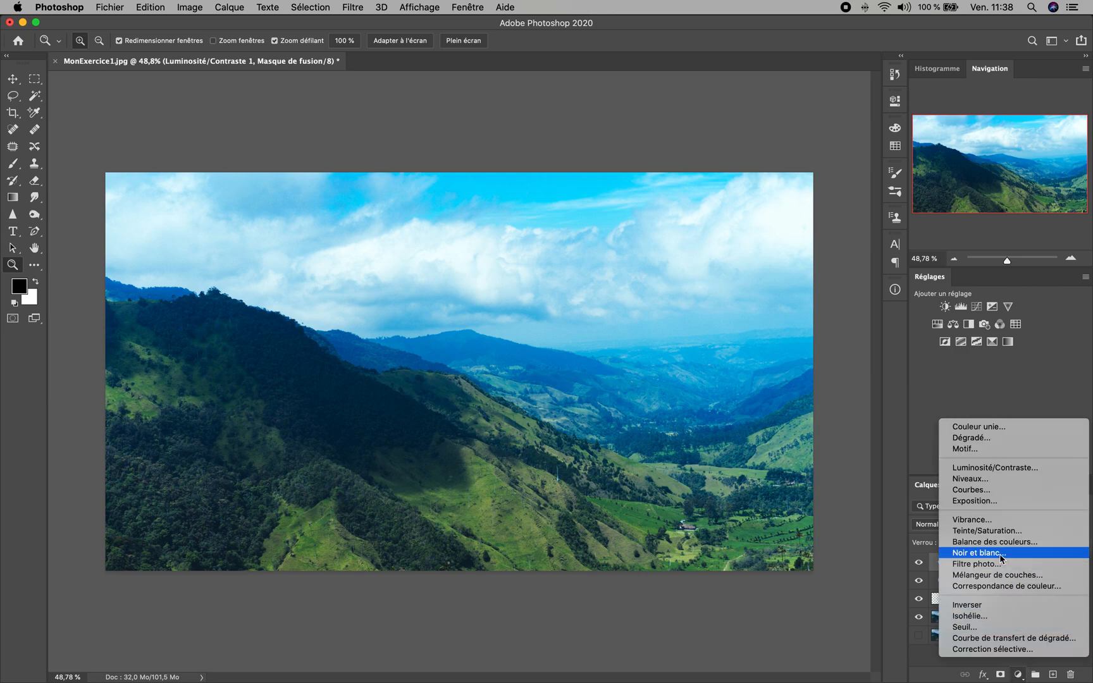
click(1005, 535)
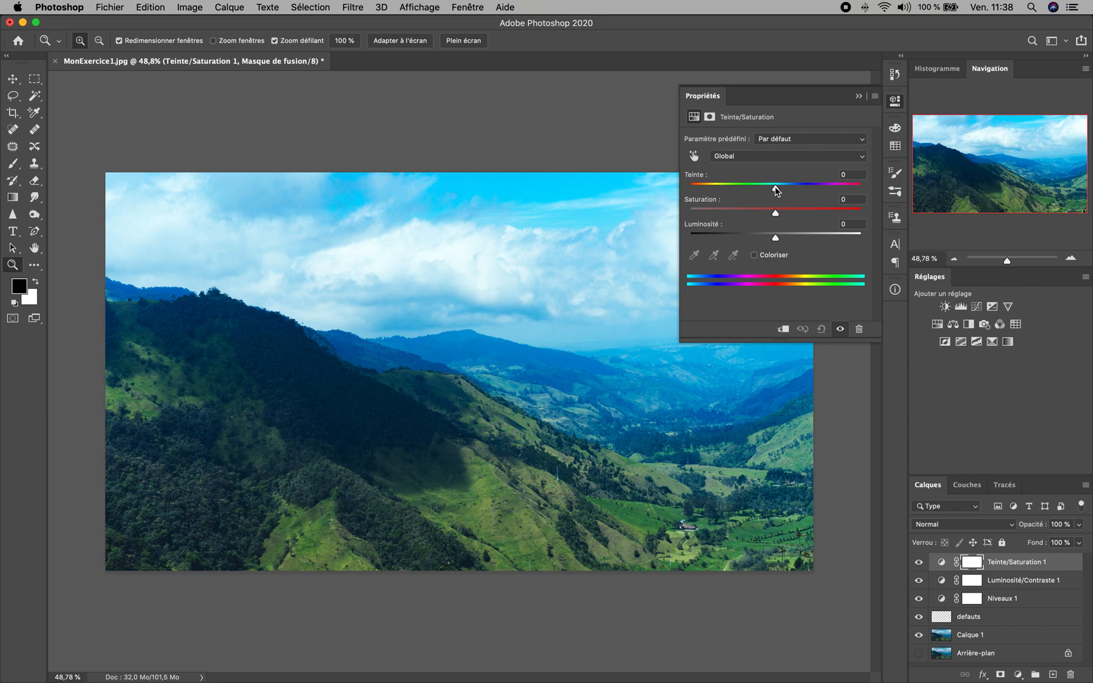
click(726, 163)
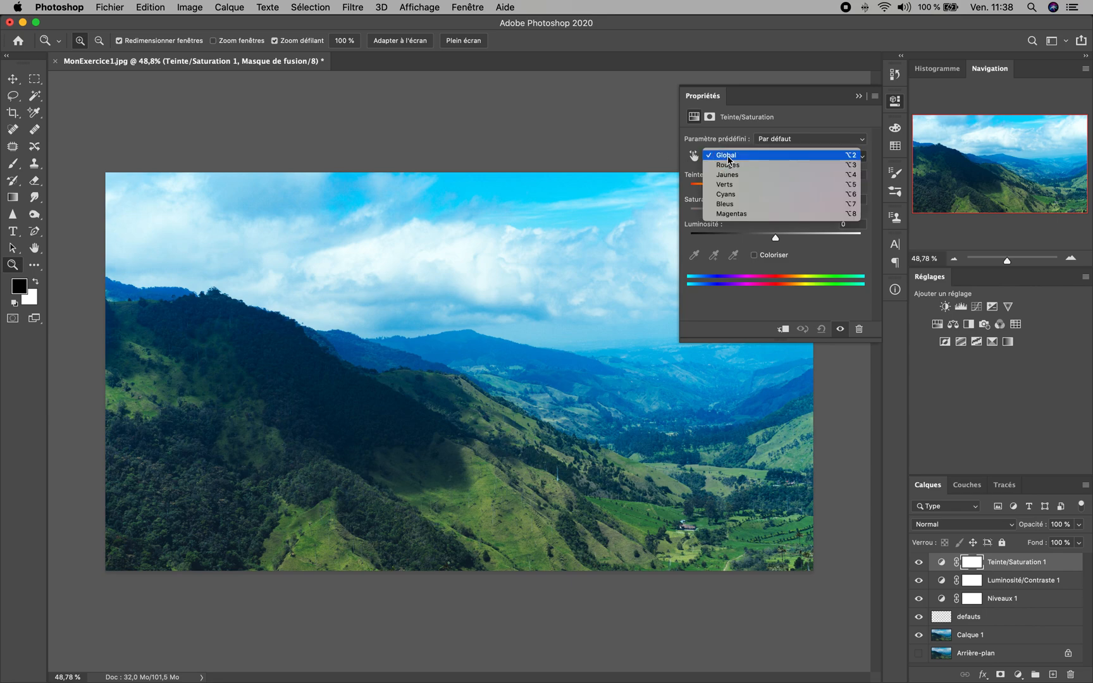
click(728, 159)
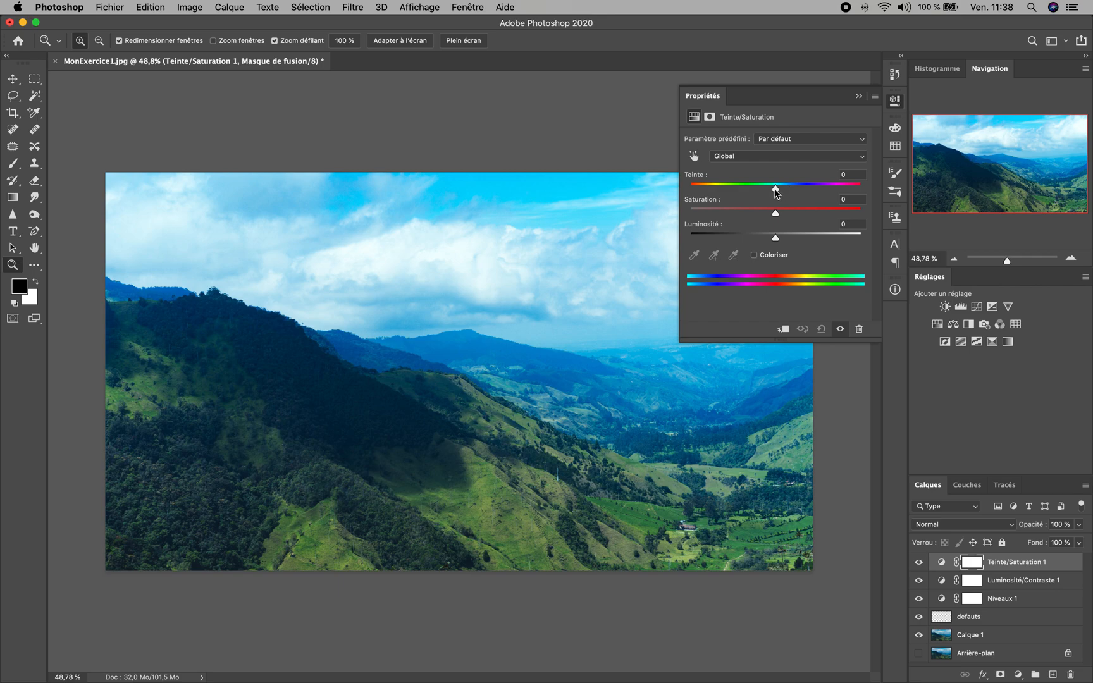
Slightly raise the Global saturation of the Teinte/Saturation 1 layer.
drag(777, 214, 715, 220)
drag(702, 219, 785, 213)
drag(785, 214, 787, 215)
Set the saturation of the Blues (Bleus) range to -32 in Teinte/Saturation 1.
click(759, 158)
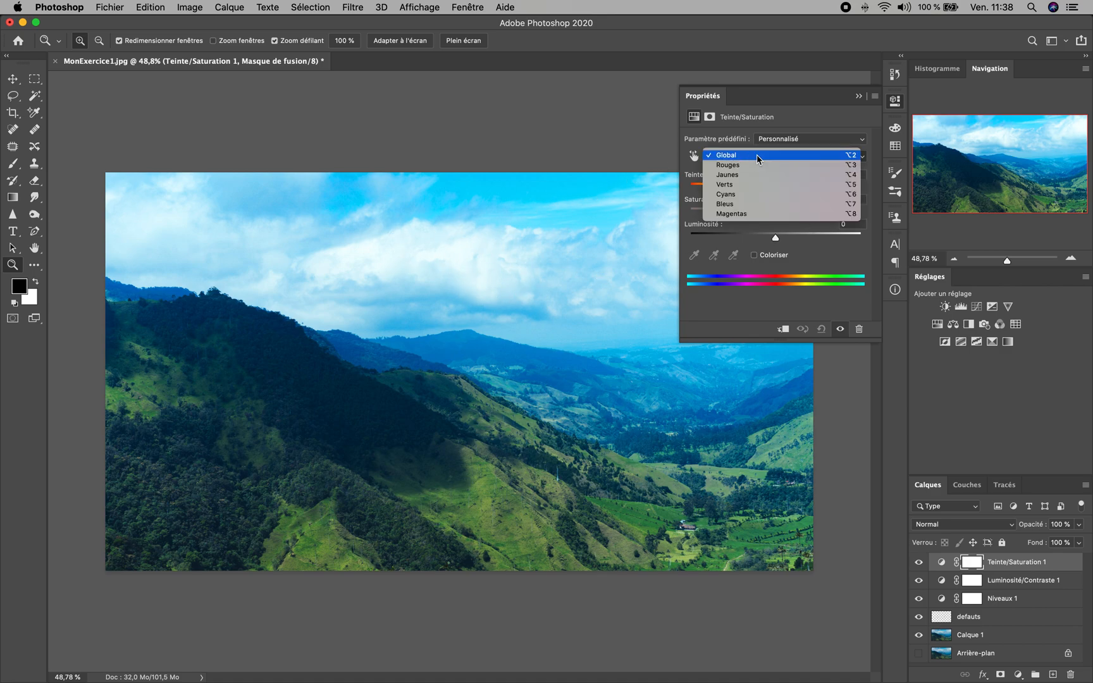
click(750, 204)
drag(773, 216, 751, 215)
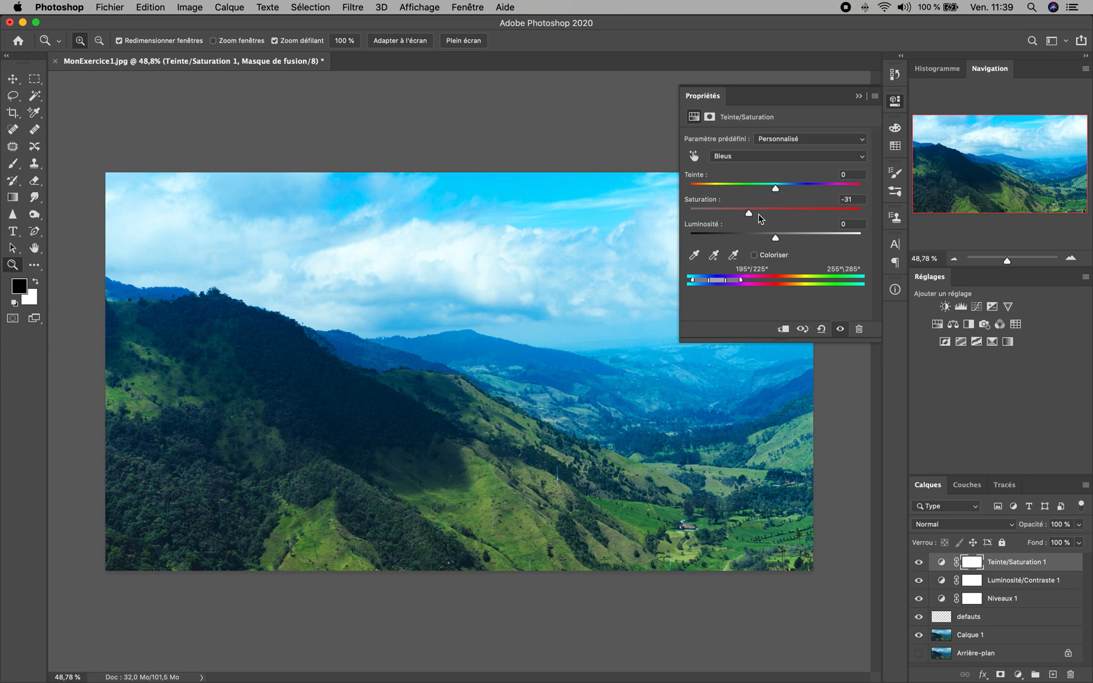
drag(750, 214, 749, 213)
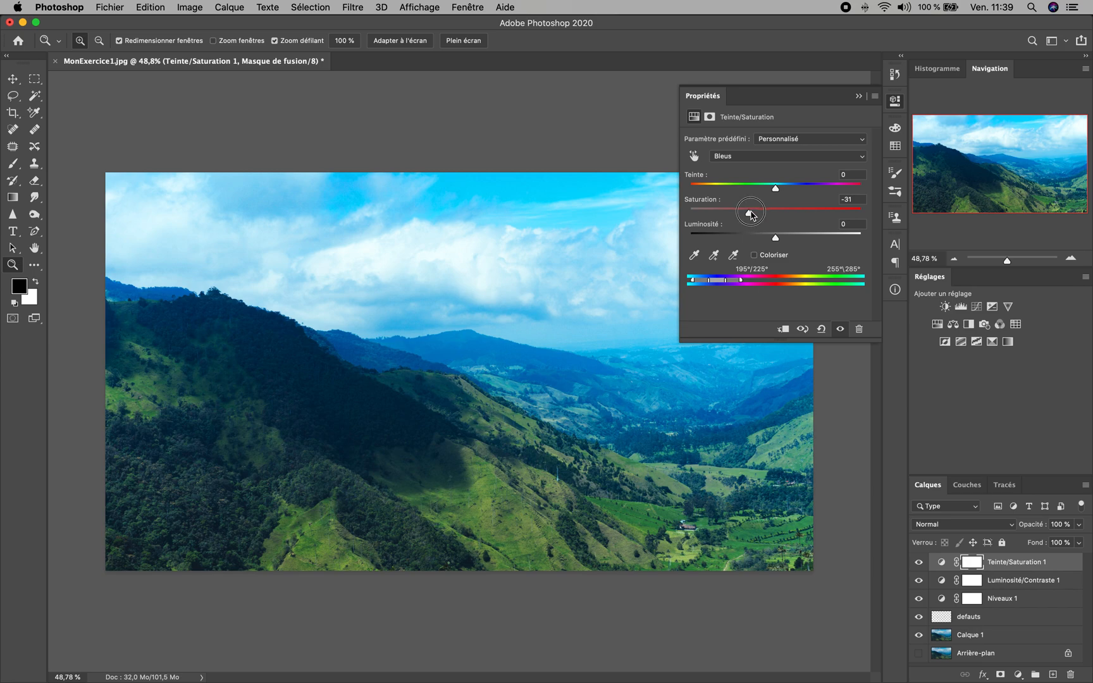
Set the saturation of the Cyans range to -34 in Teinte/Saturation 1 and close its settings.
click(750, 156)
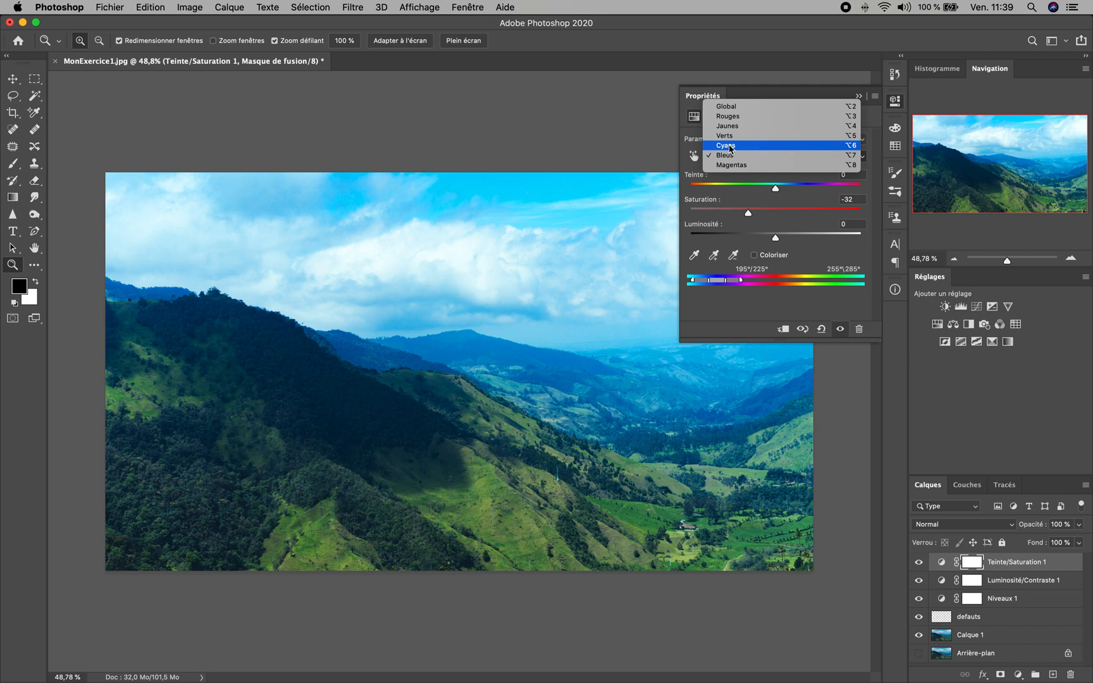
click(731, 146)
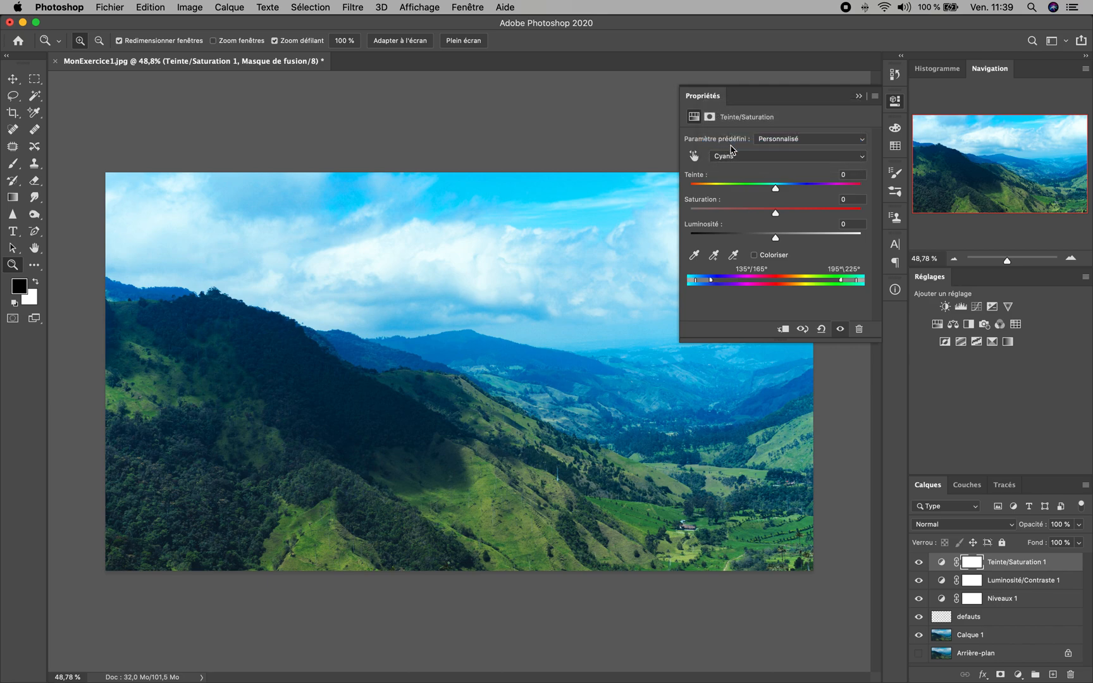
mouse_move(766, 212)
mouse_down()
mouse_move(701, 211)
mouse_move(787, 211)
mouse_move(747, 212)
mouse_up()
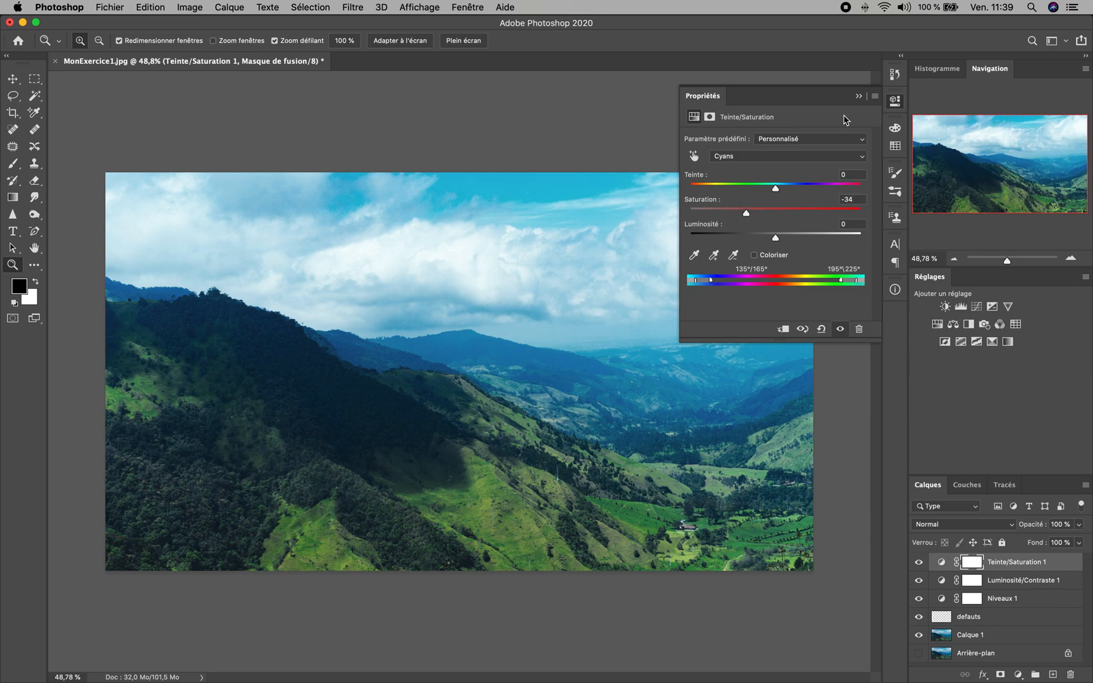
click(859, 97)
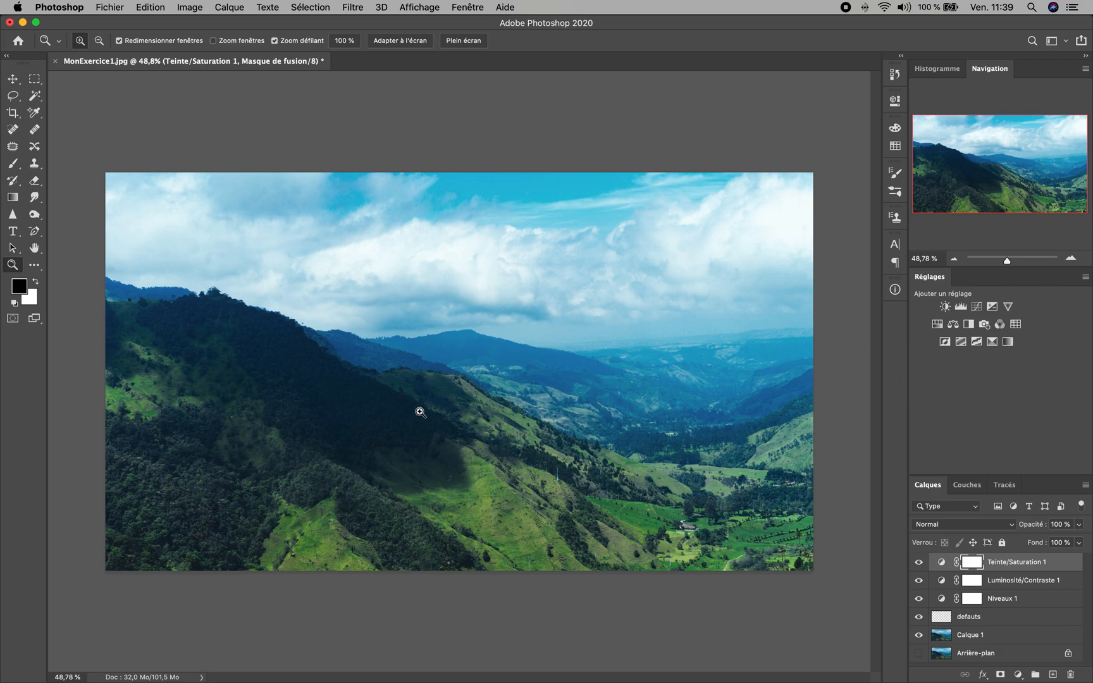
Add a Color Balance (Balance des couleurs) adjustment layer above Teinte/Saturation 1, with midtones at Cyan/Rouge +8, Magenta/Vert -5 and Jaune/Bleu -8.
click(1018, 675)
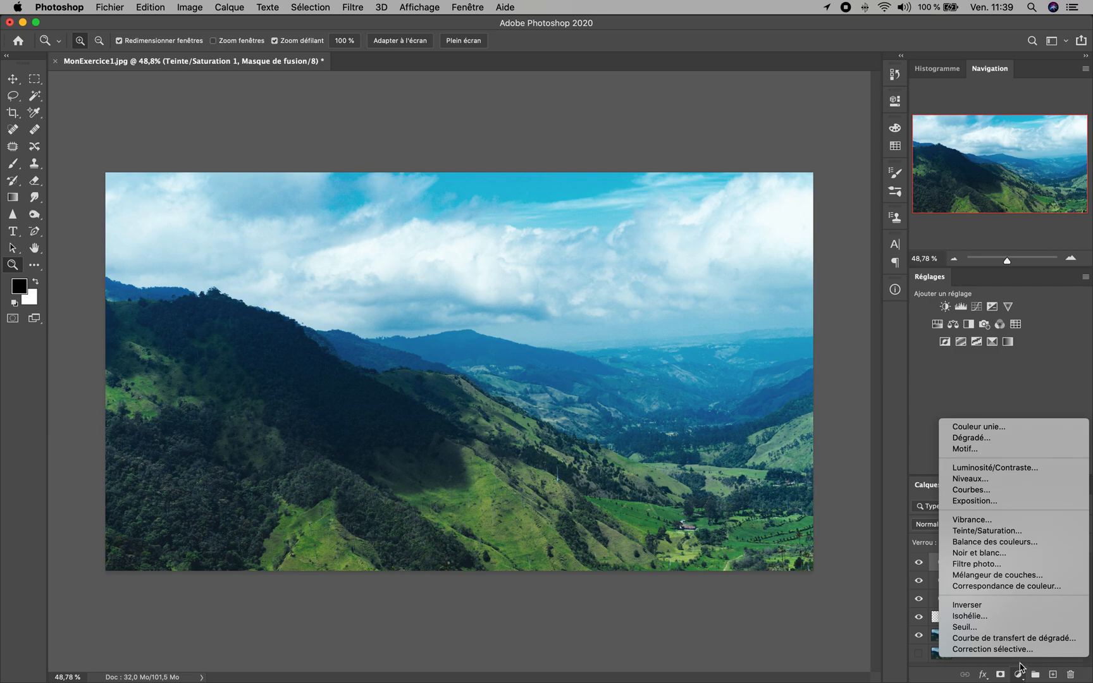
click(1003, 548)
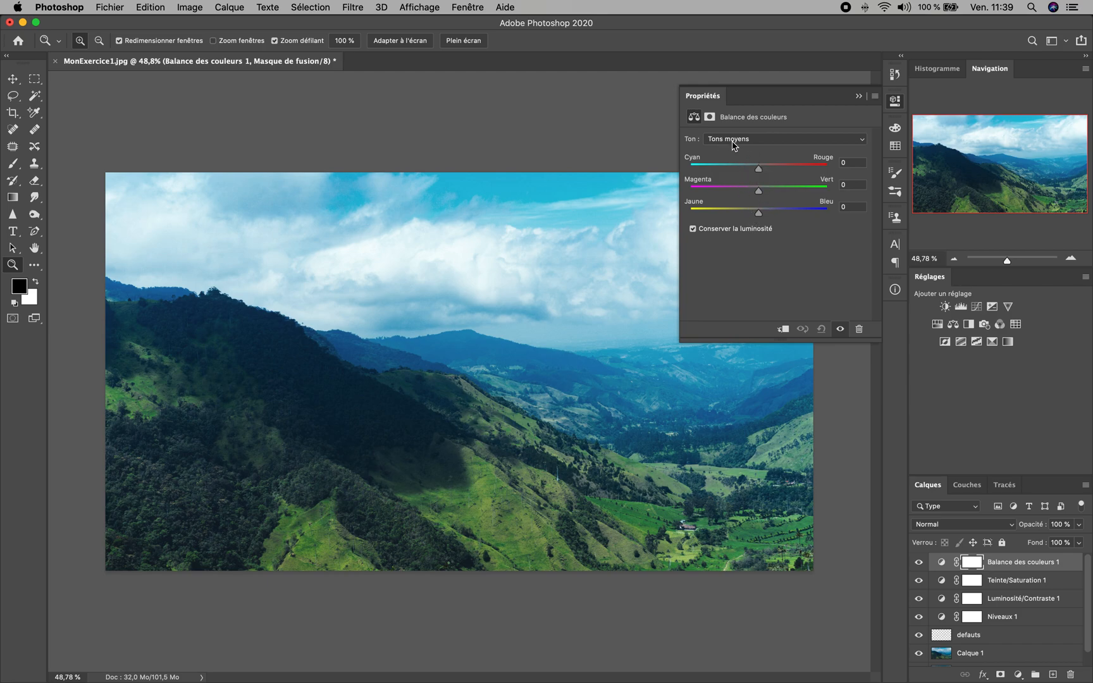
click(781, 140)
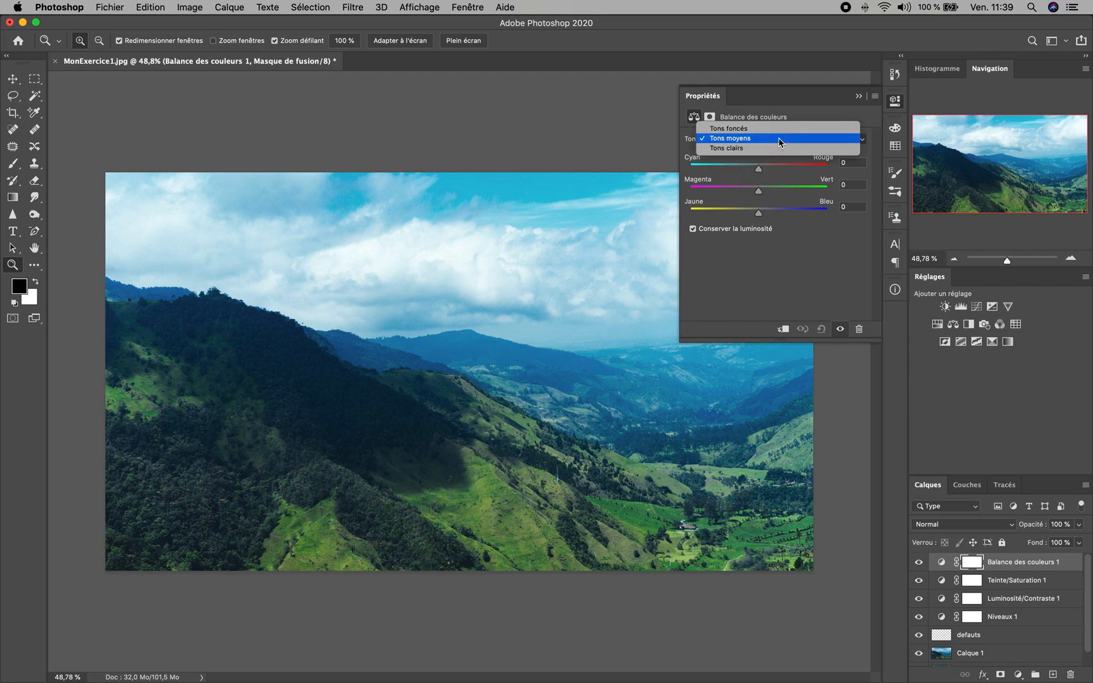
click(777, 128)
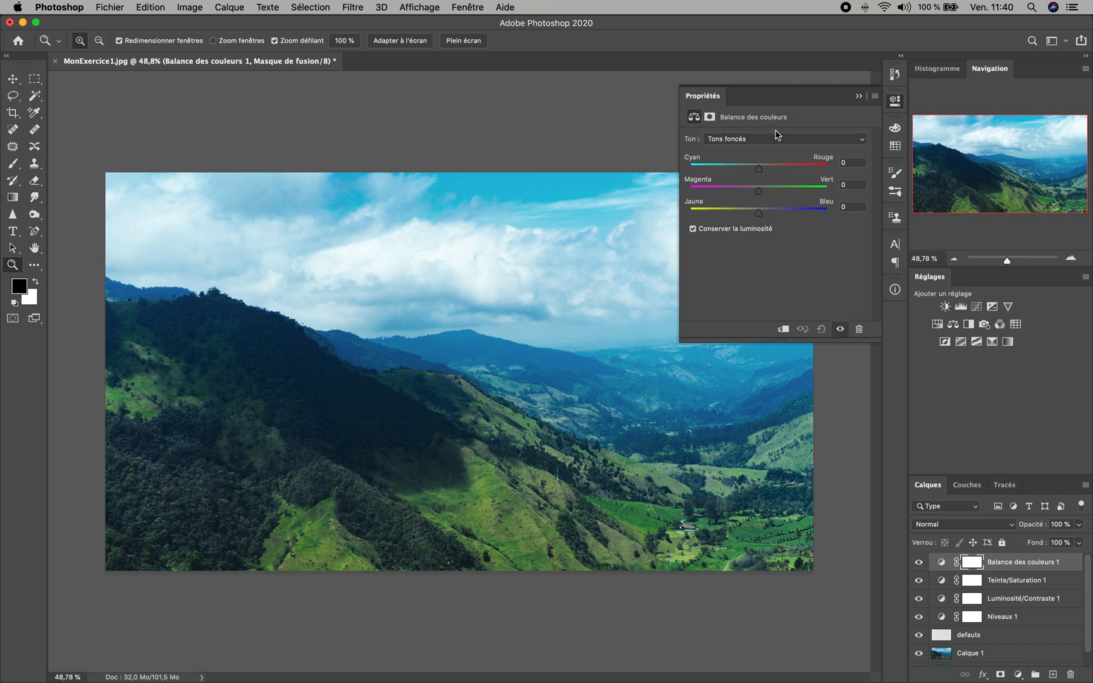
click(747, 146)
click(754, 161)
click(758, 141)
click(757, 126)
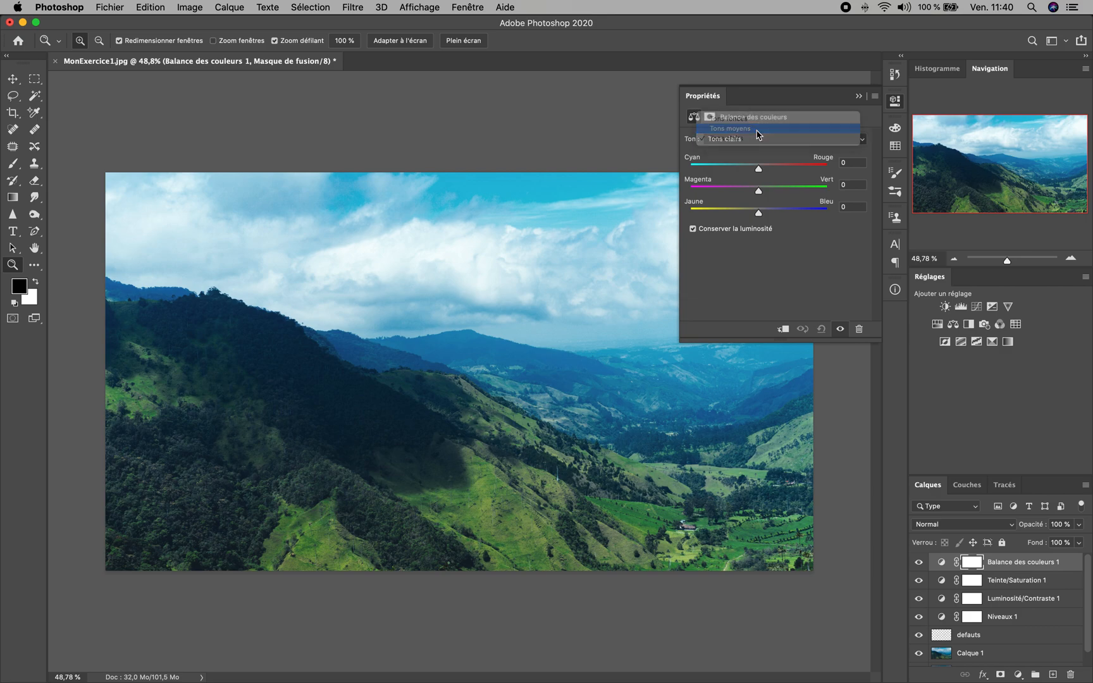
drag(759, 214, 753, 215)
drag(759, 167, 757, 193)
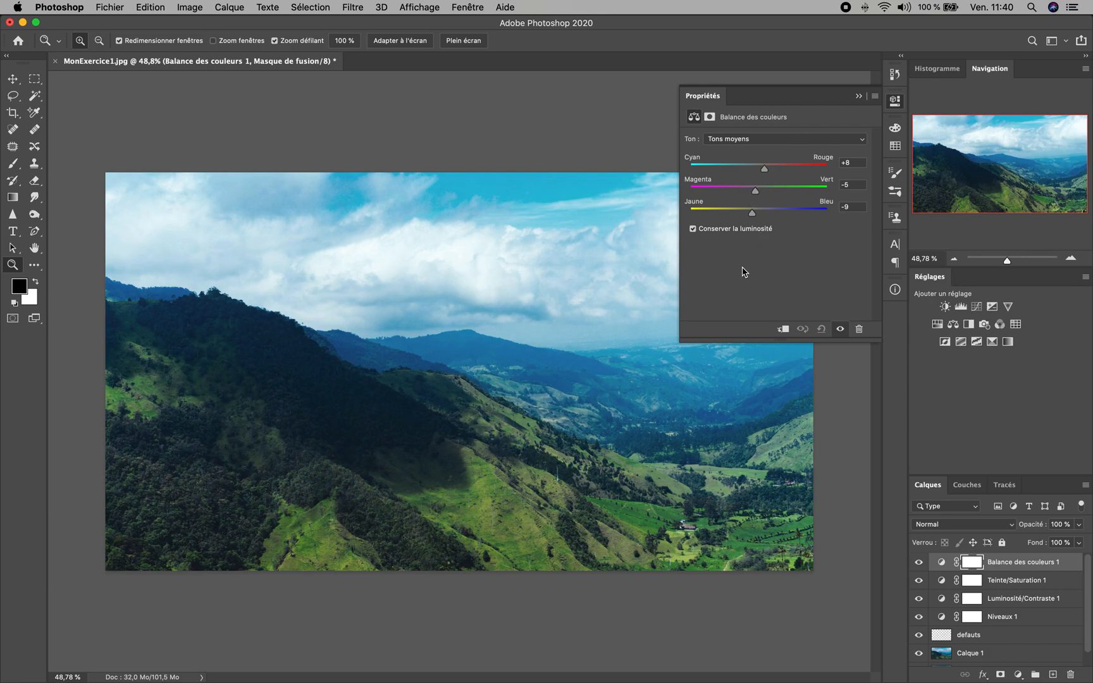
Set the shadows (Tons foncés) of Balance des couleurs 1 to Cyan/Rouge +9, Magenta/Vert -8 and Jaune/Bleu -10.
click(747, 142)
click(750, 127)
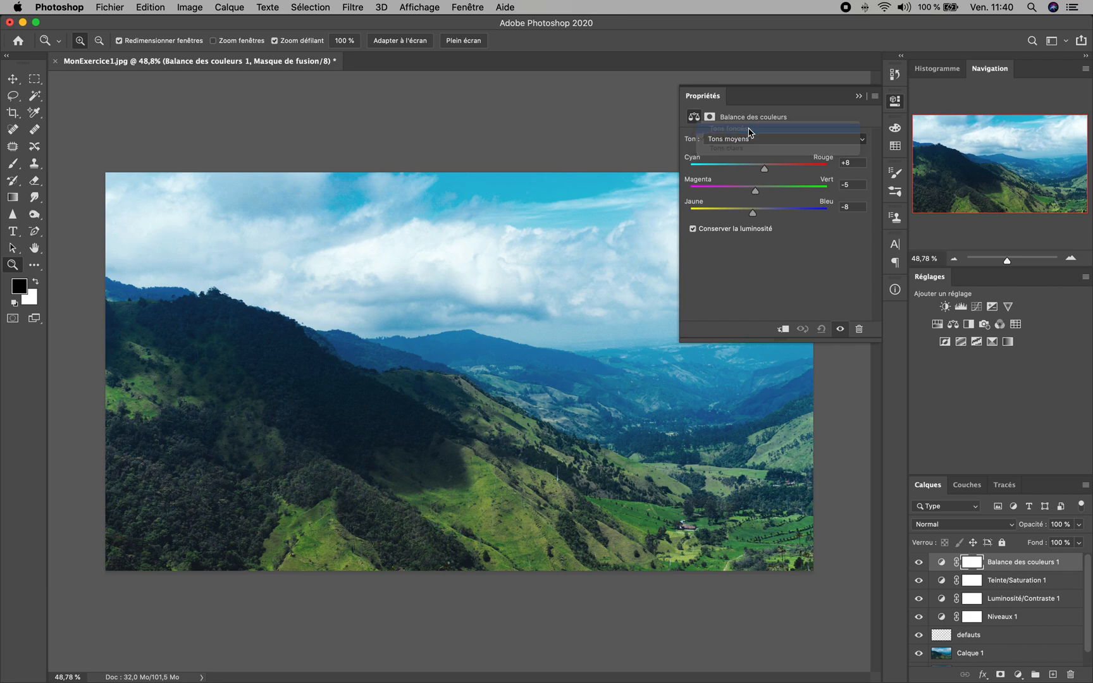
mouse_move(760, 212)
mouse_down()
mouse_move(723, 216)
mouse_move(778, 214)
mouse_move(749, 212)
mouse_up()
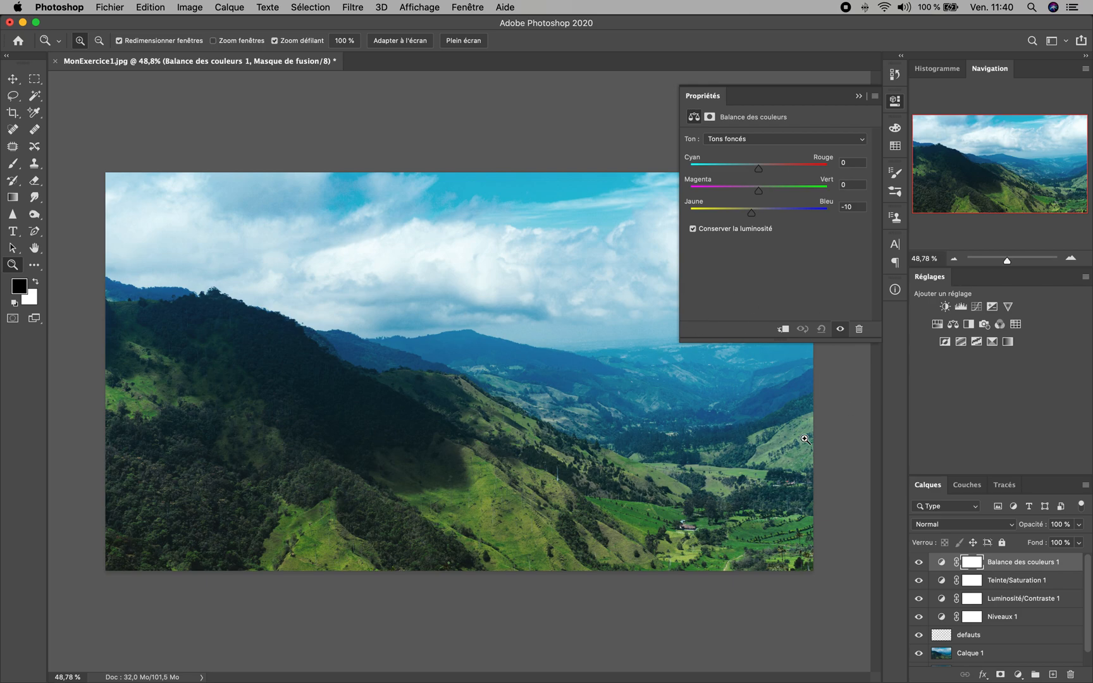
mouse_move(760, 193)
mouse_down()
mouse_move(771, 193)
mouse_move(742, 190)
mouse_move(763, 189)
mouse_move(759, 171)
mouse_move(776, 171)
mouse_move(626, 145)
mouse_move(766, 175)
mouse_up()
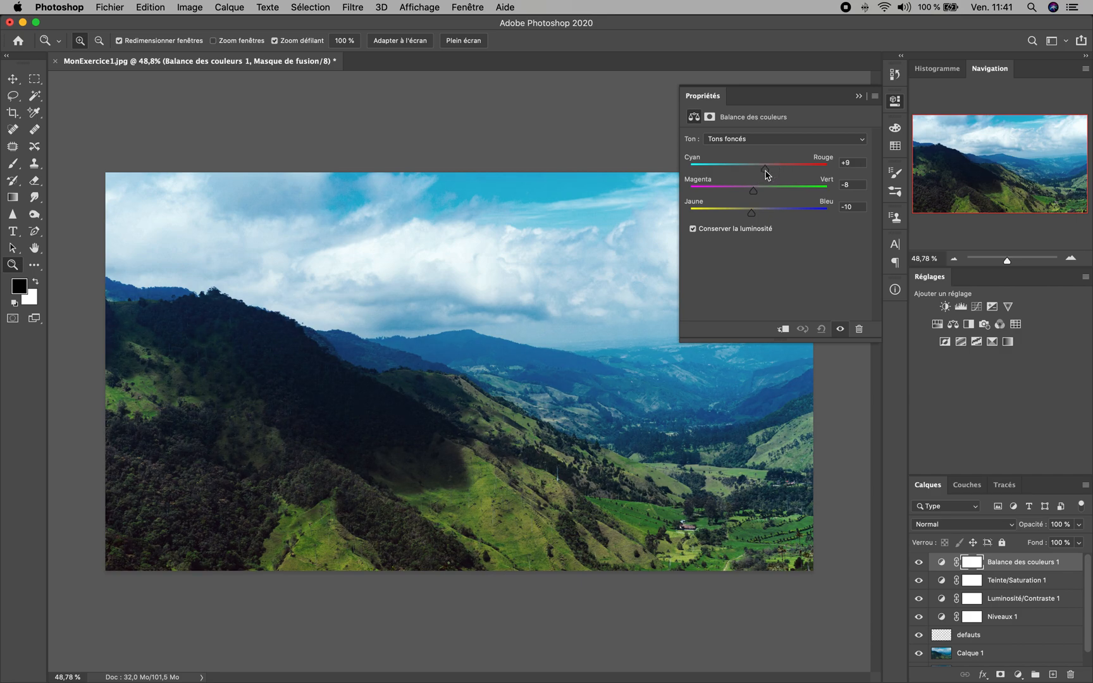
Set the highlights (Tons clairs) of Balance des couleurs 1 to Cyan/Rouge +4, Magenta/Vert -3 and Jaune/Bleu -8, and close its settings.
click(726, 144)
click(730, 149)
click(730, 143)
click(732, 152)
drag(759, 215, 761, 172)
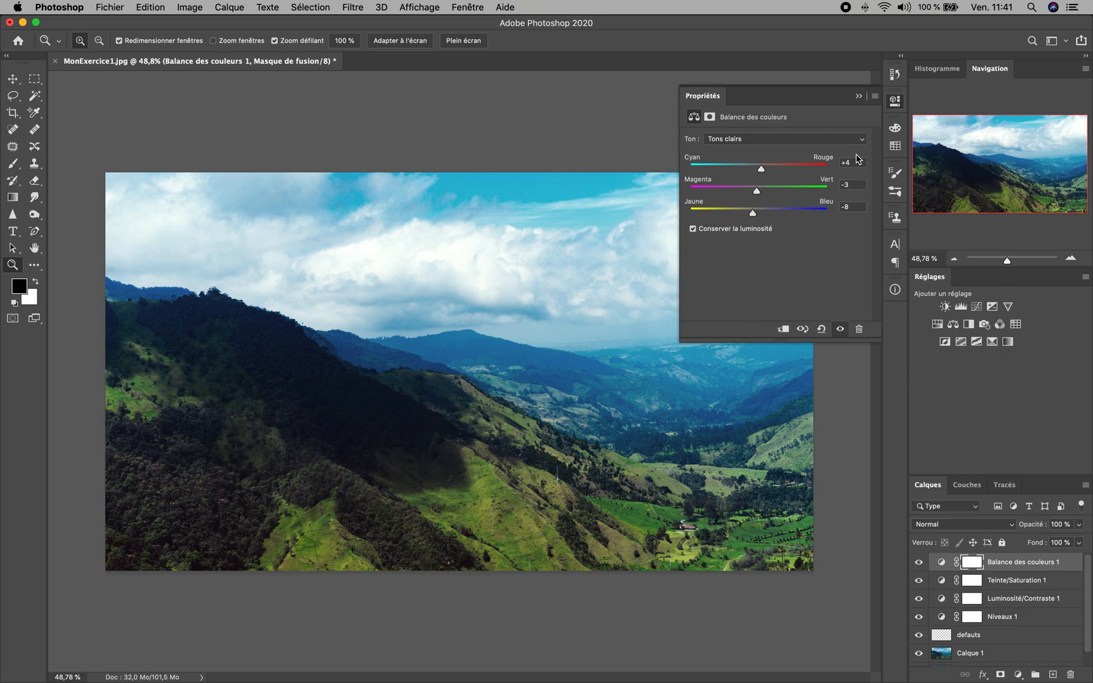
click(858, 96)
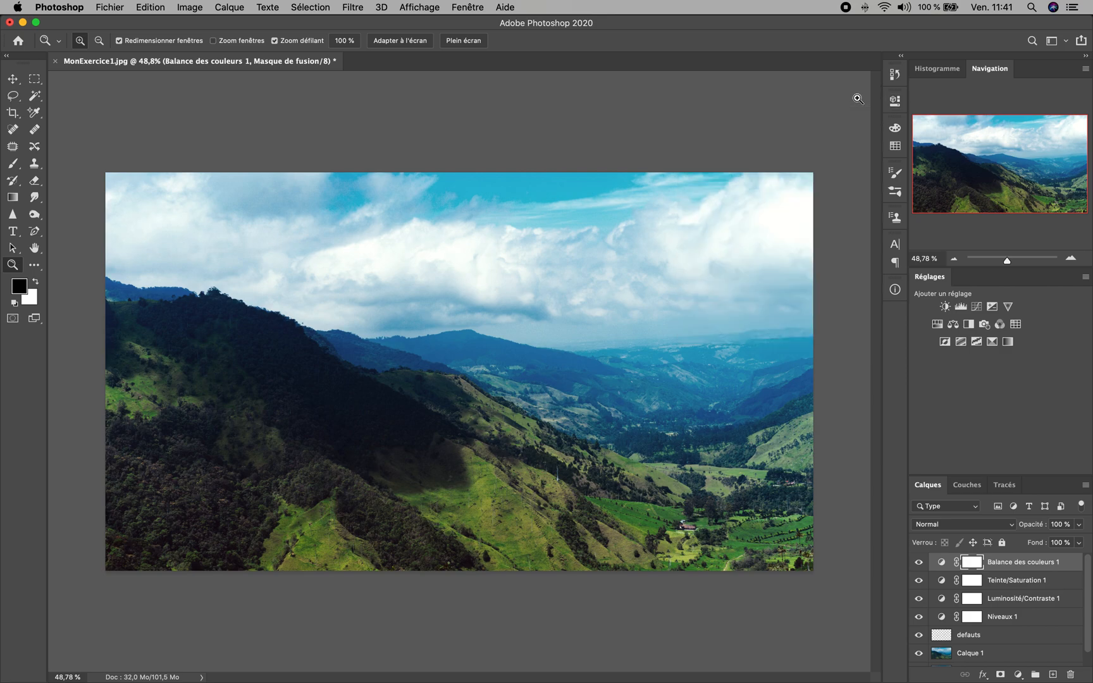
Compare the photo with and without the Balance des couleurs 1 layer, leaving the layer visible.
click(920, 563)
click(919, 563)
click(919, 562)
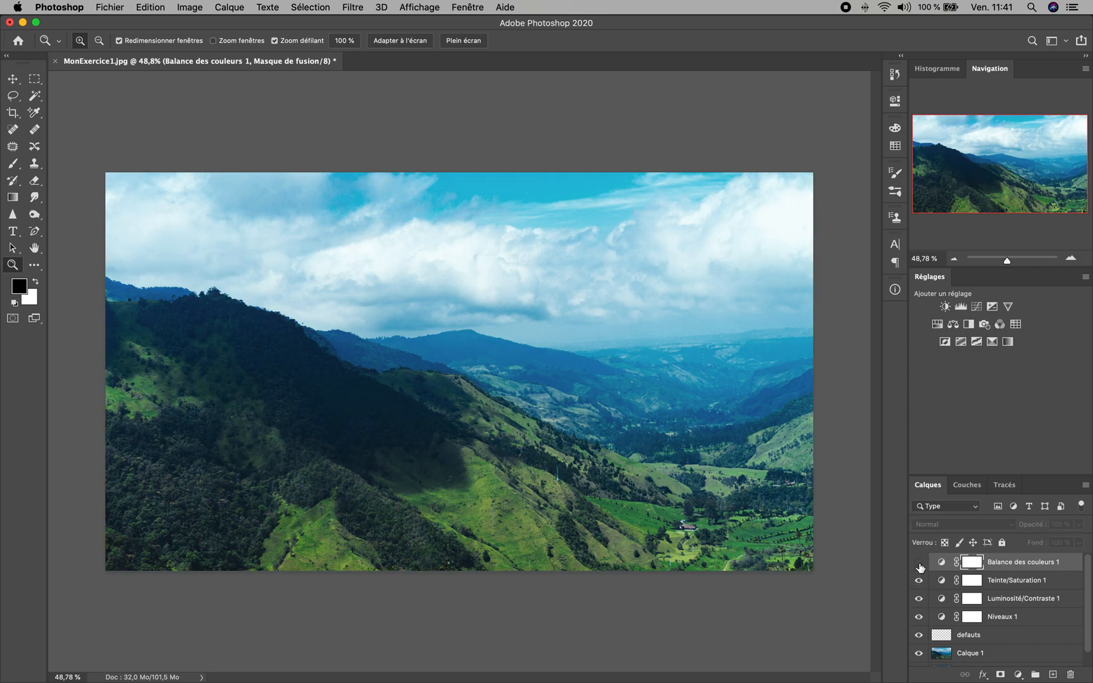
click(919, 562)
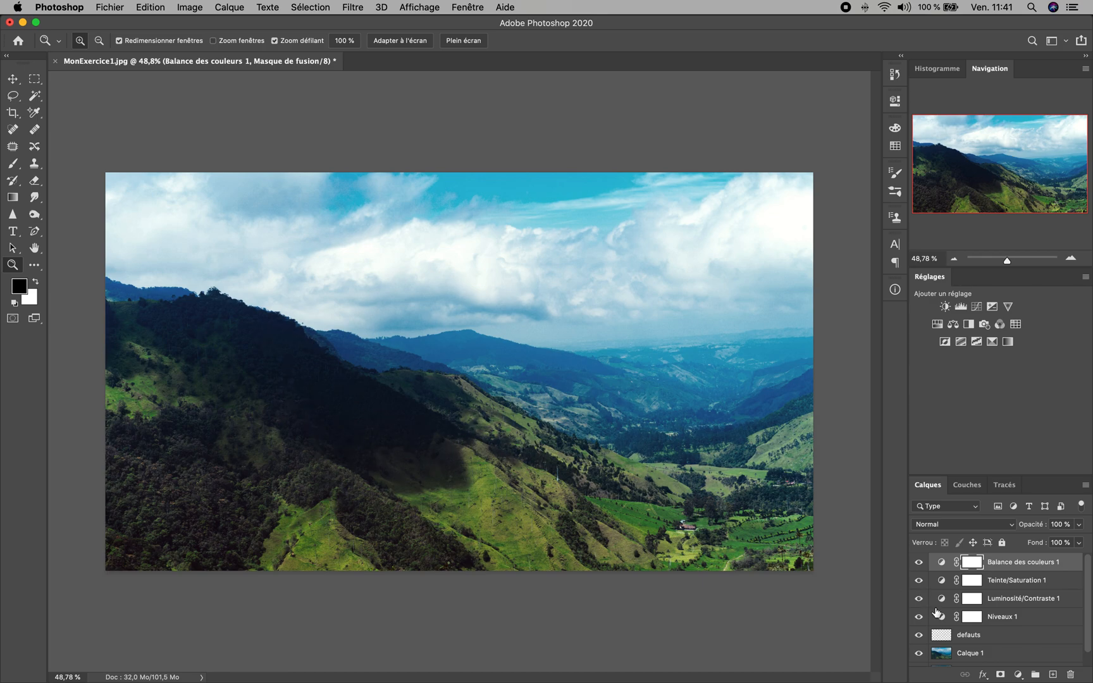
Compare the photo with and without the Niveaux 1 layer, leaving the layer visible.
click(920, 615)
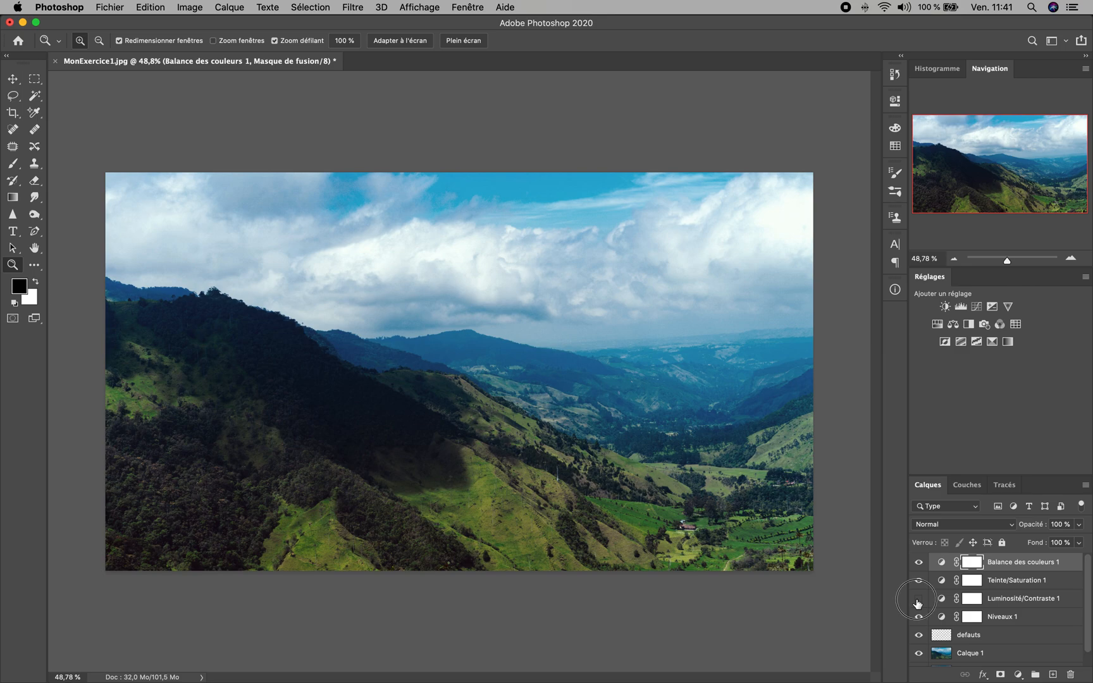
click(919, 615)
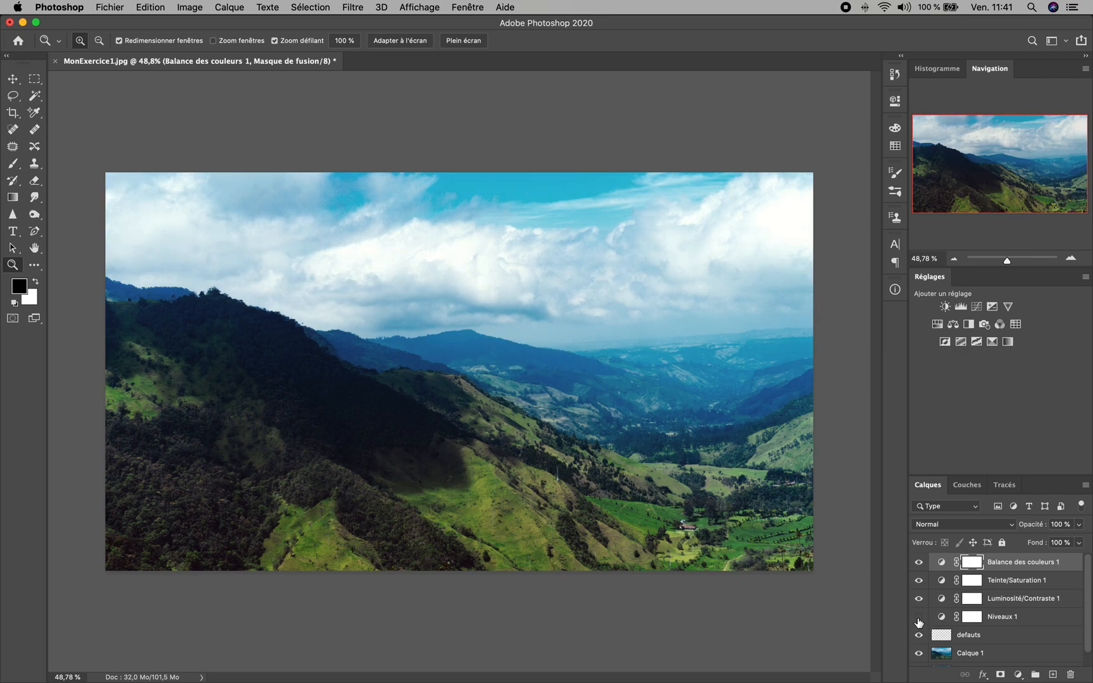
click(919, 619)
click(919, 619)
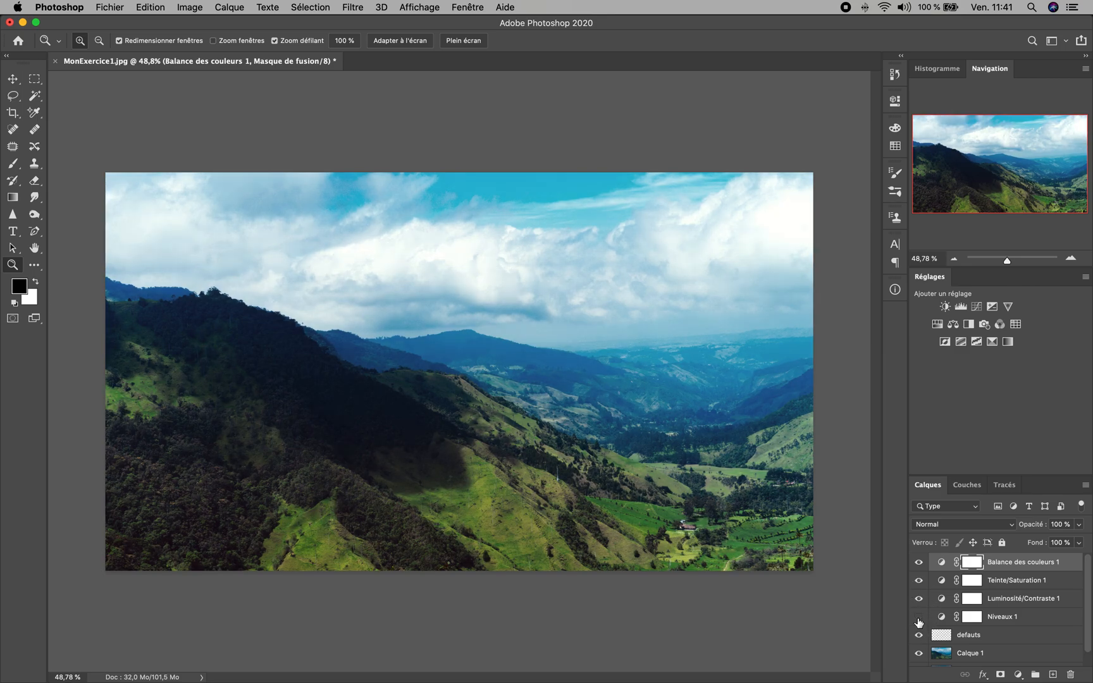
click(920, 619)
click(919, 619)
click(919, 618)
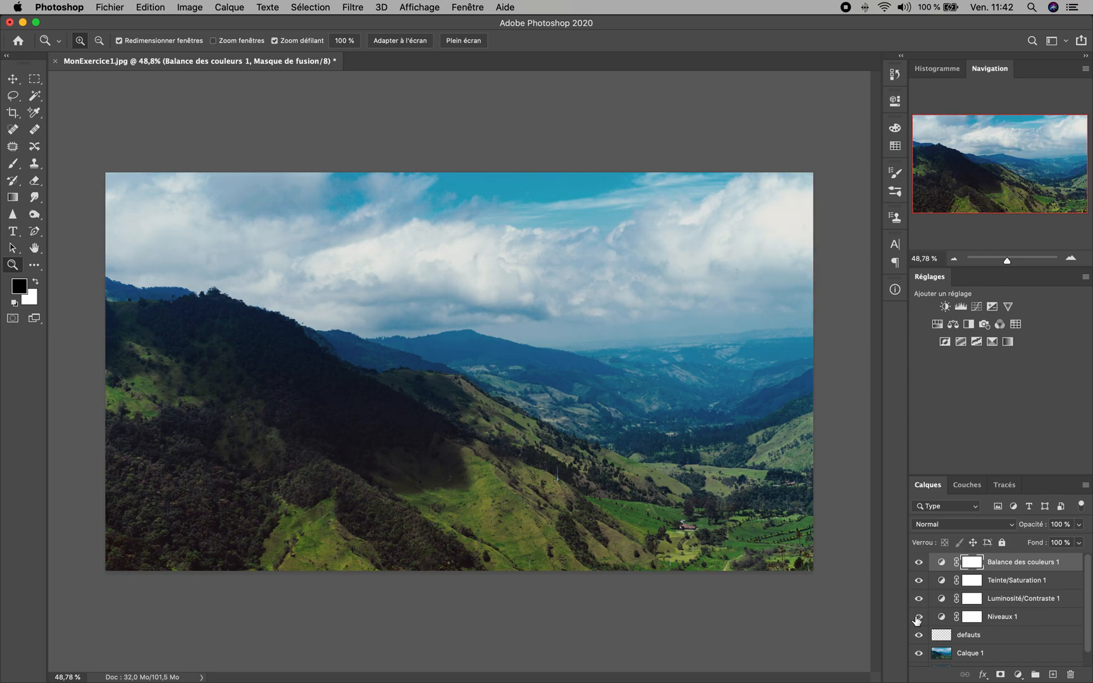
click(918, 618)
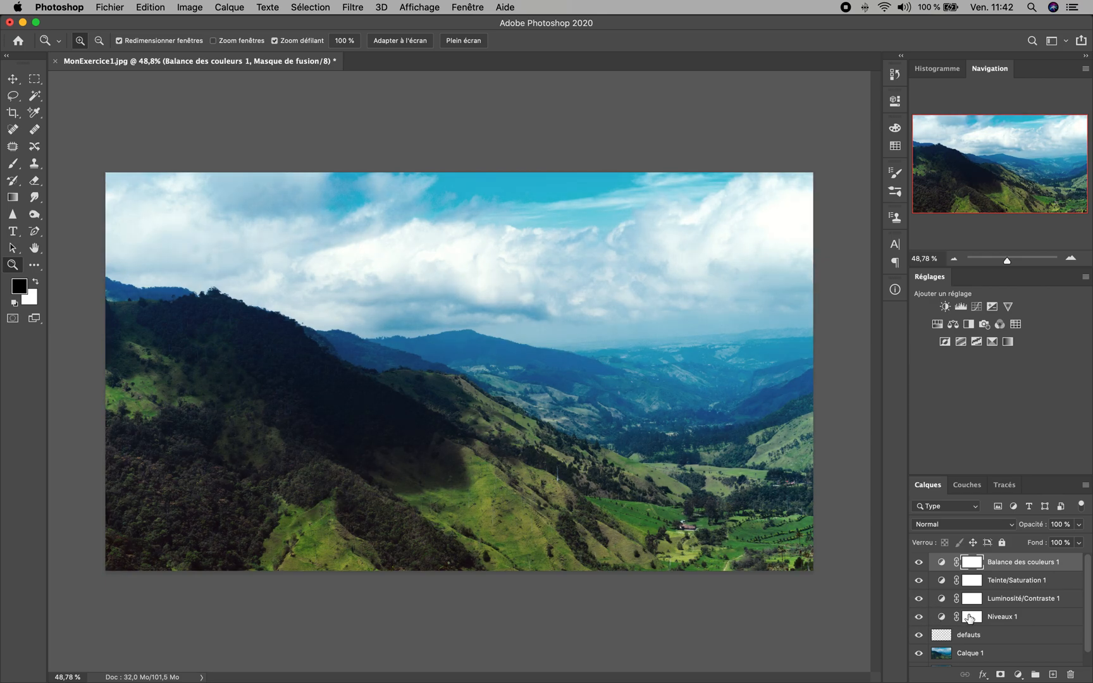
Reopen the Niveaux 1 settings, ease the black and white input levels slightly outward, and close the settings.
click(971, 619)
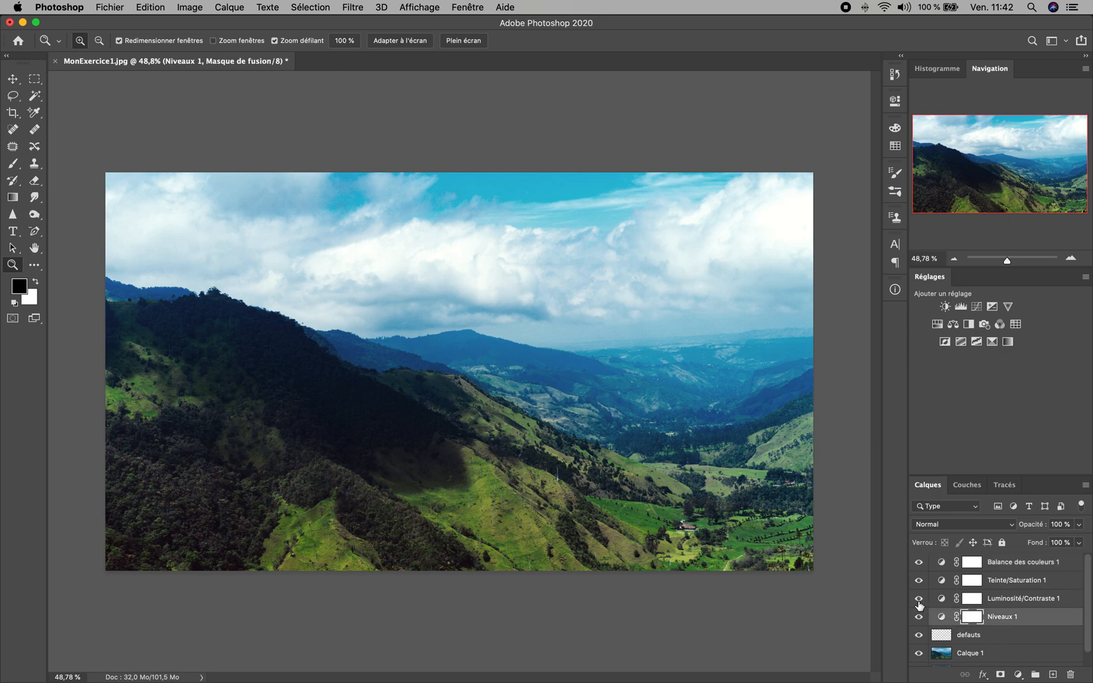
double_click(942, 618)
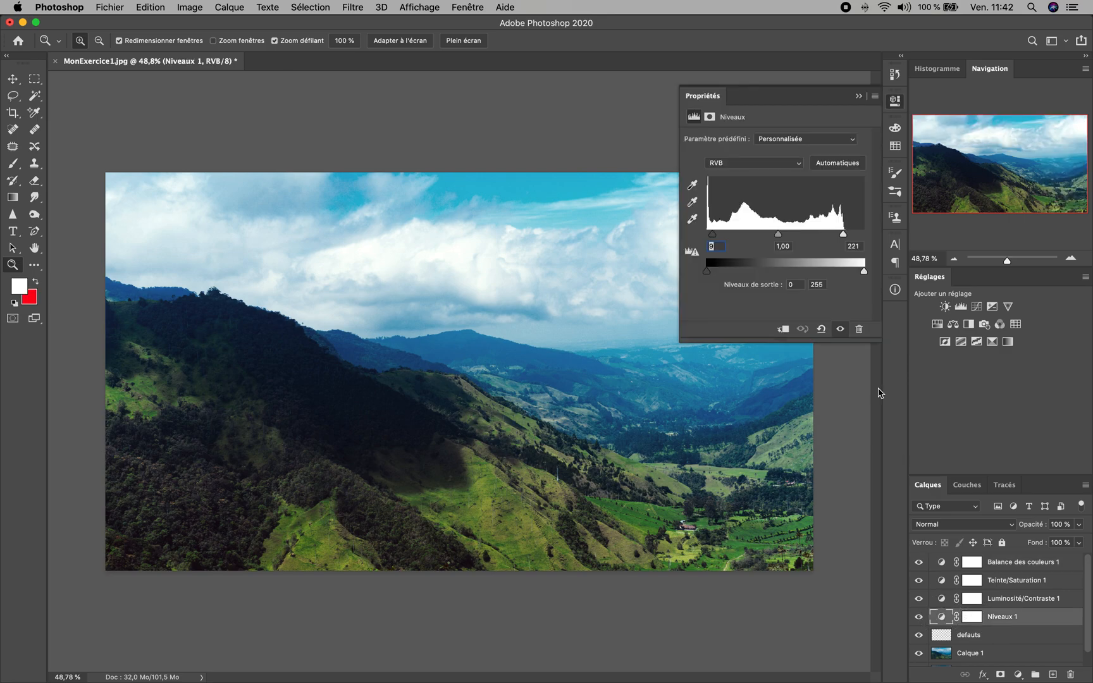
drag(714, 240, 712, 238)
drag(844, 234, 848, 239)
click(858, 95)
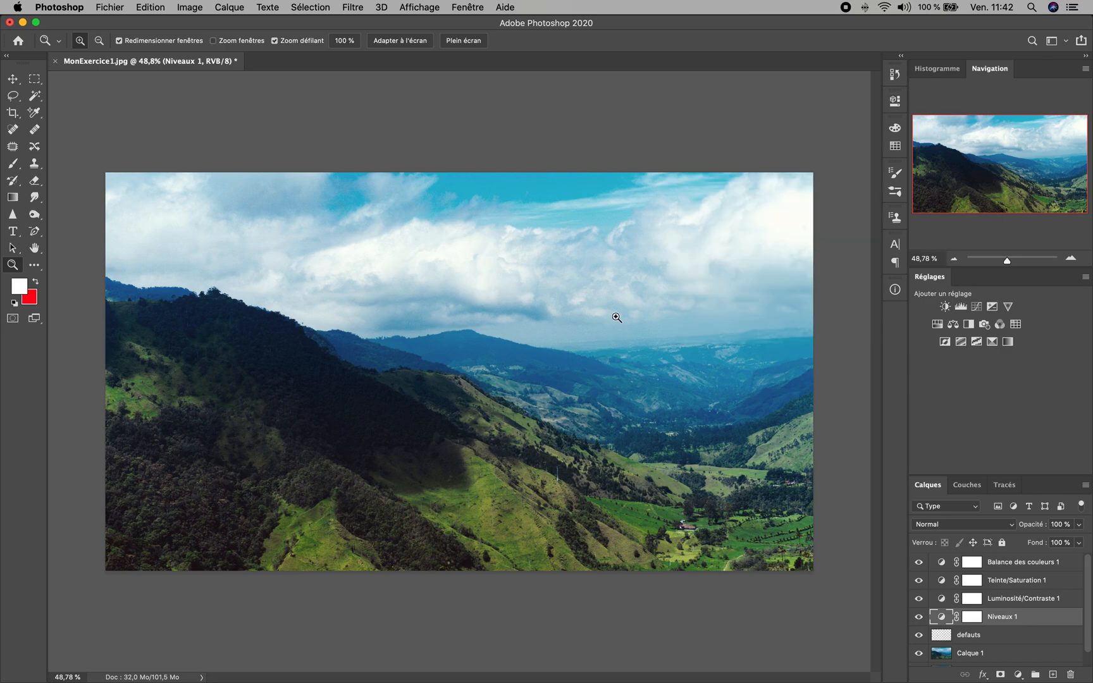
Compare the photo with and without each of the four adjustment layers in turn, leaving all of them visible.
click(919, 618)
click(918, 619)
click(920, 582)
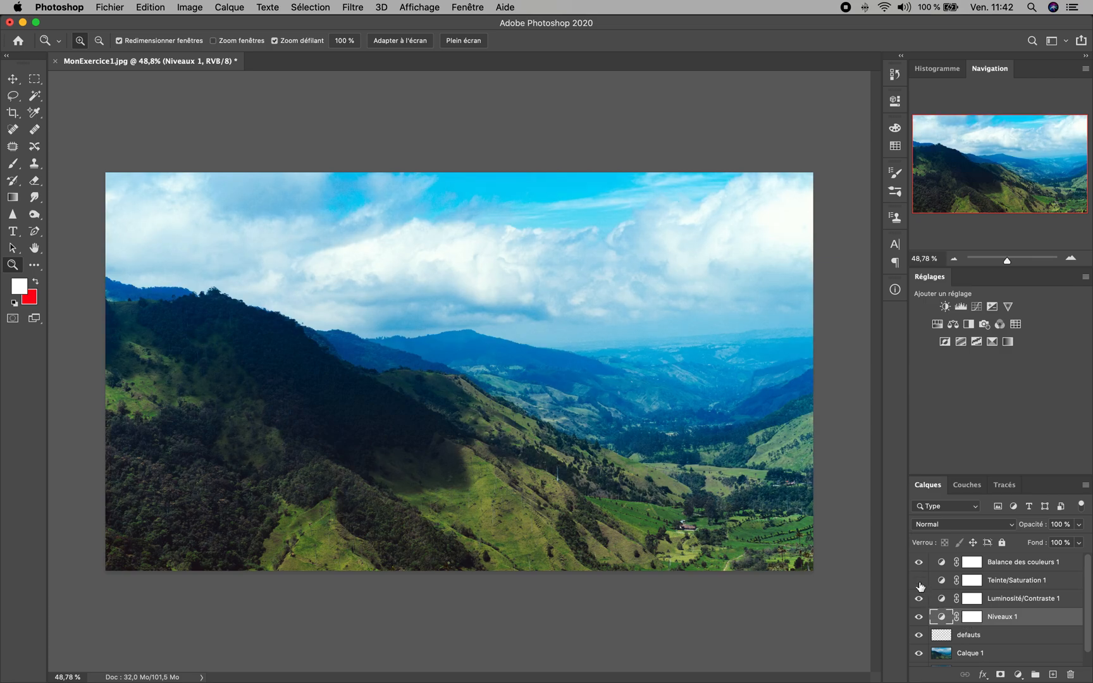
click(919, 582)
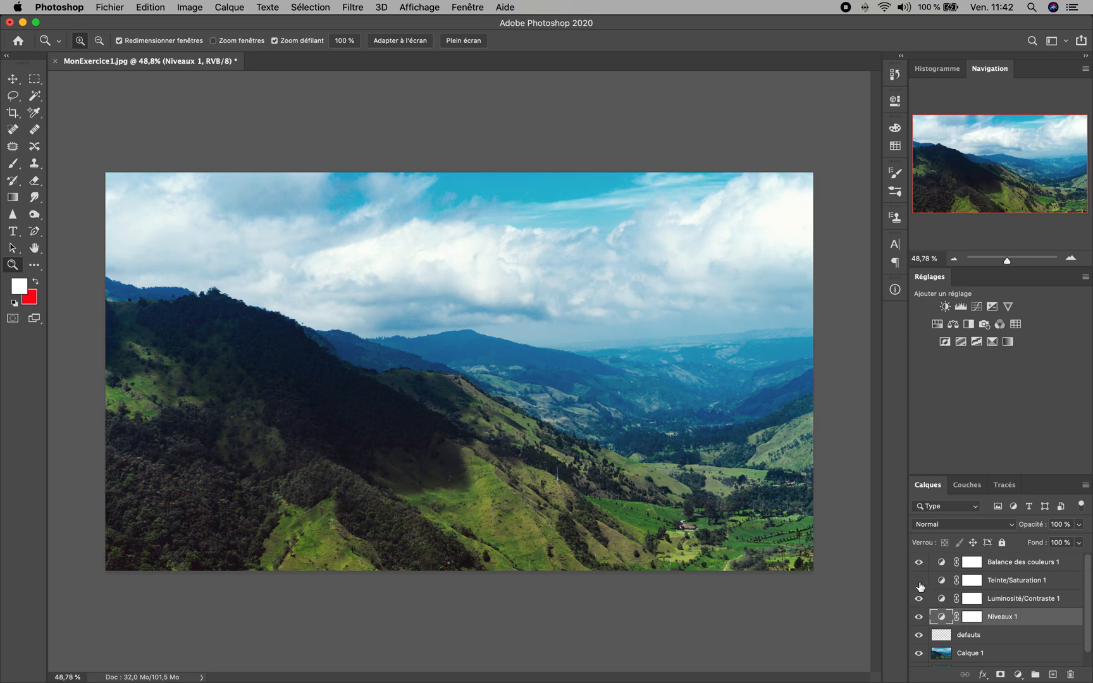
click(920, 583)
click(919, 581)
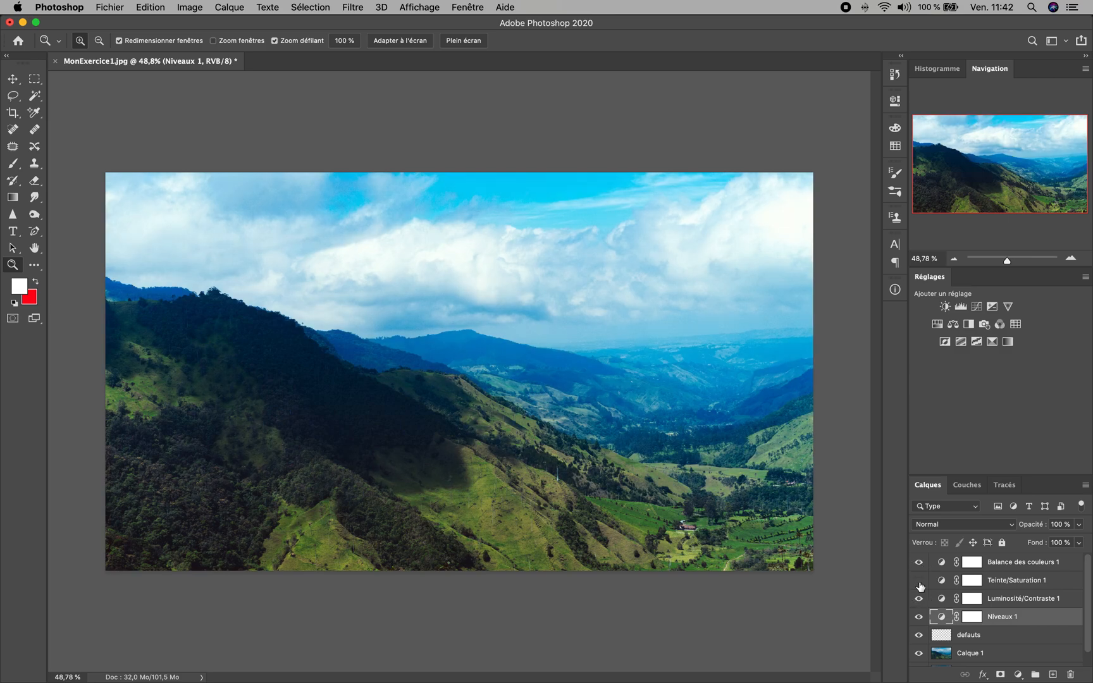
click(919, 580)
click(919, 598)
click(920, 598)
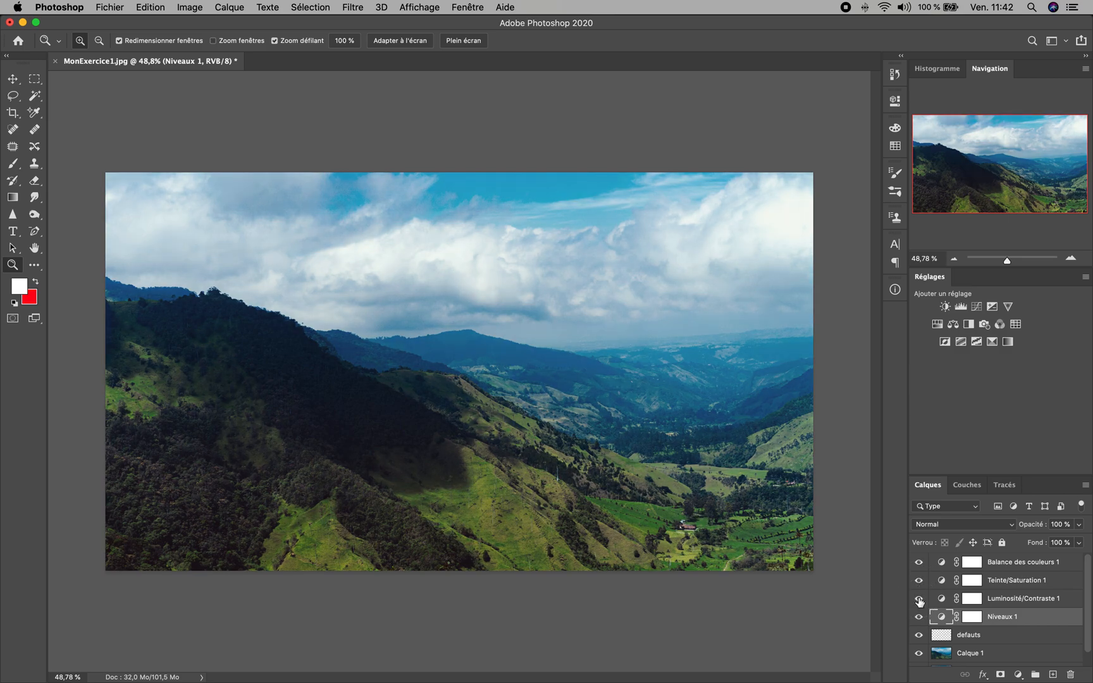
click(921, 566)
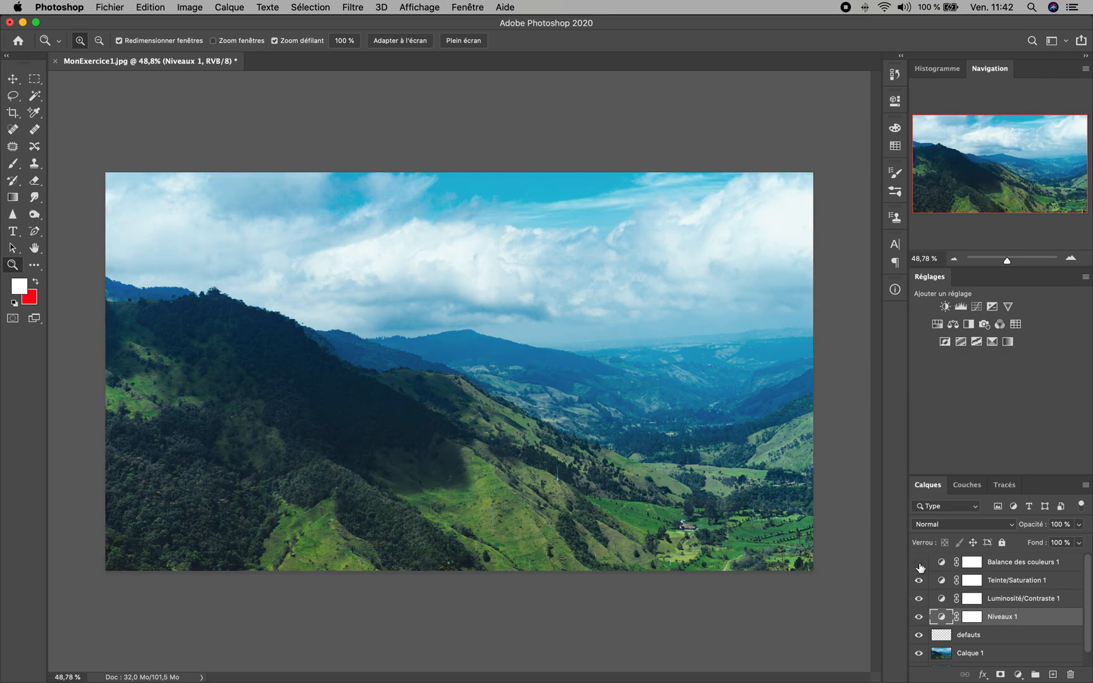
click(920, 566)
click(921, 566)
click(920, 566)
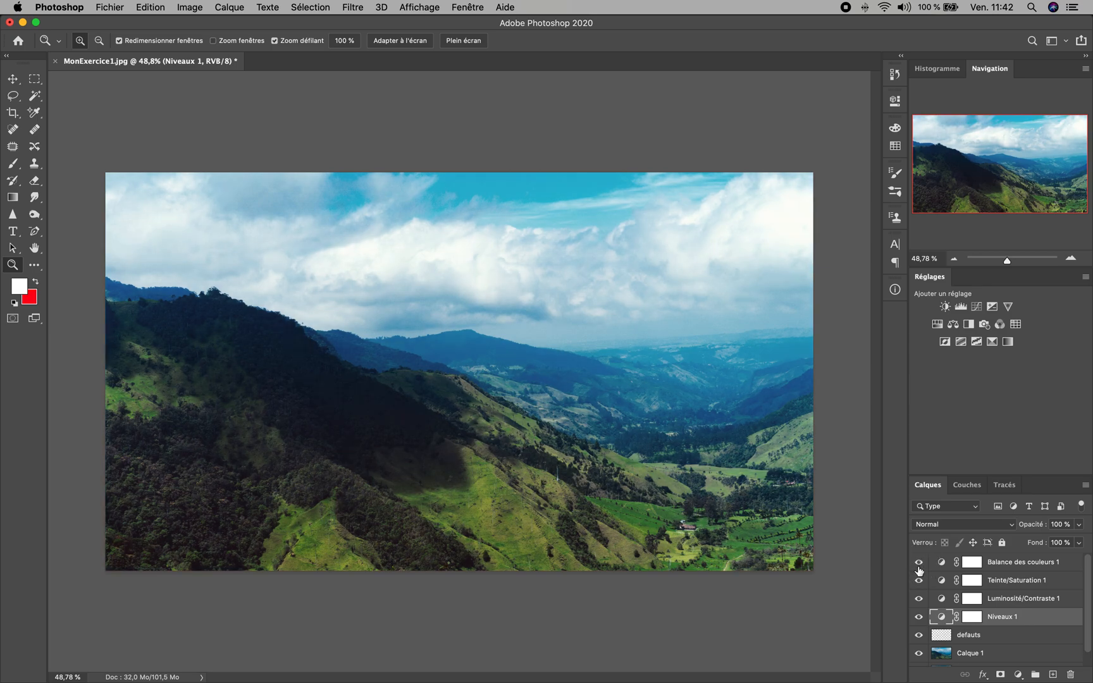
scroll(1021, 648, down, 1)
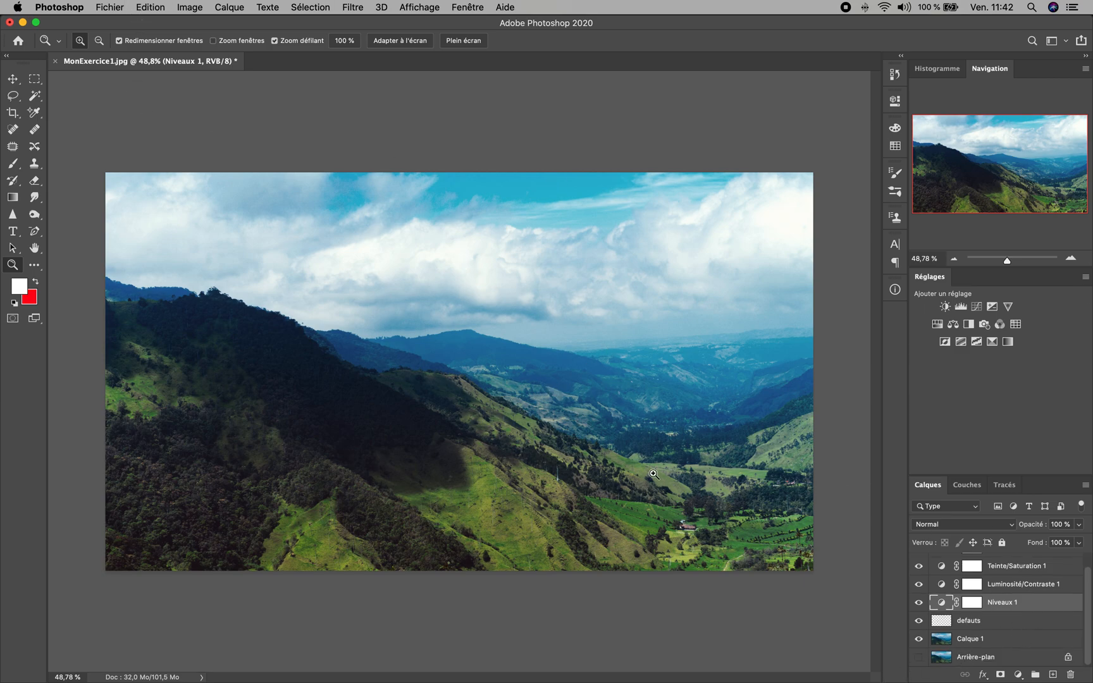
Save the layered document on the computer as MonExercice1.psd in Photoshop format in the Bureau folder, with compatibility maximized.
click(111, 7)
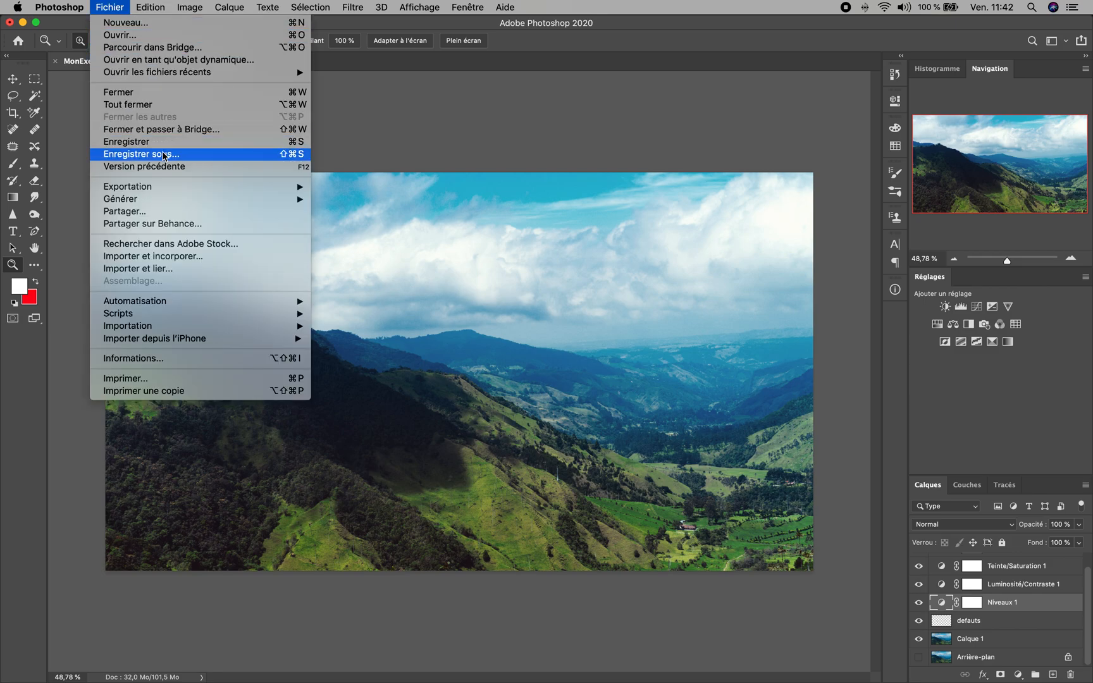
click(163, 156)
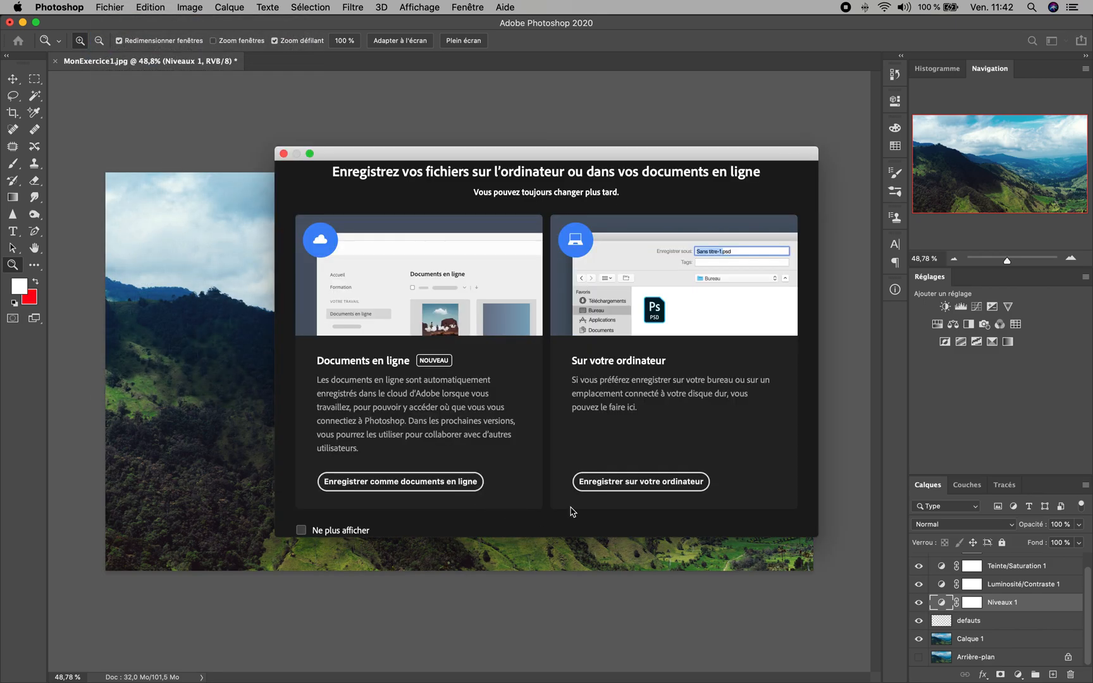
click(625, 483)
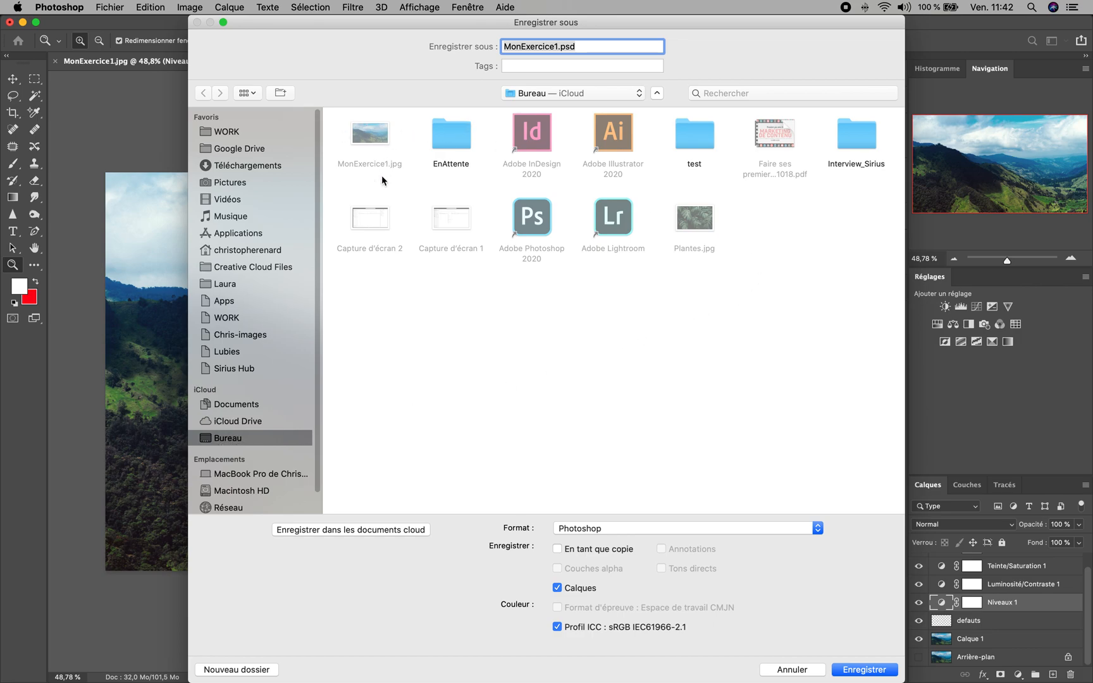
click(614, 528)
click(611, 526)
click(586, 45)
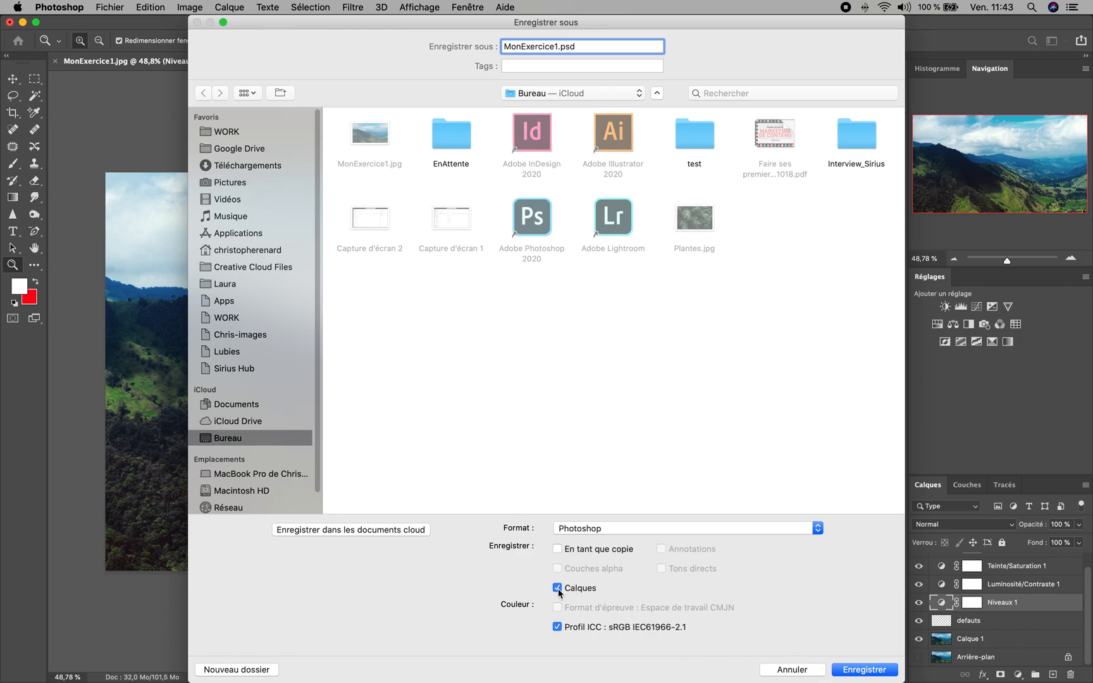
click(865, 671)
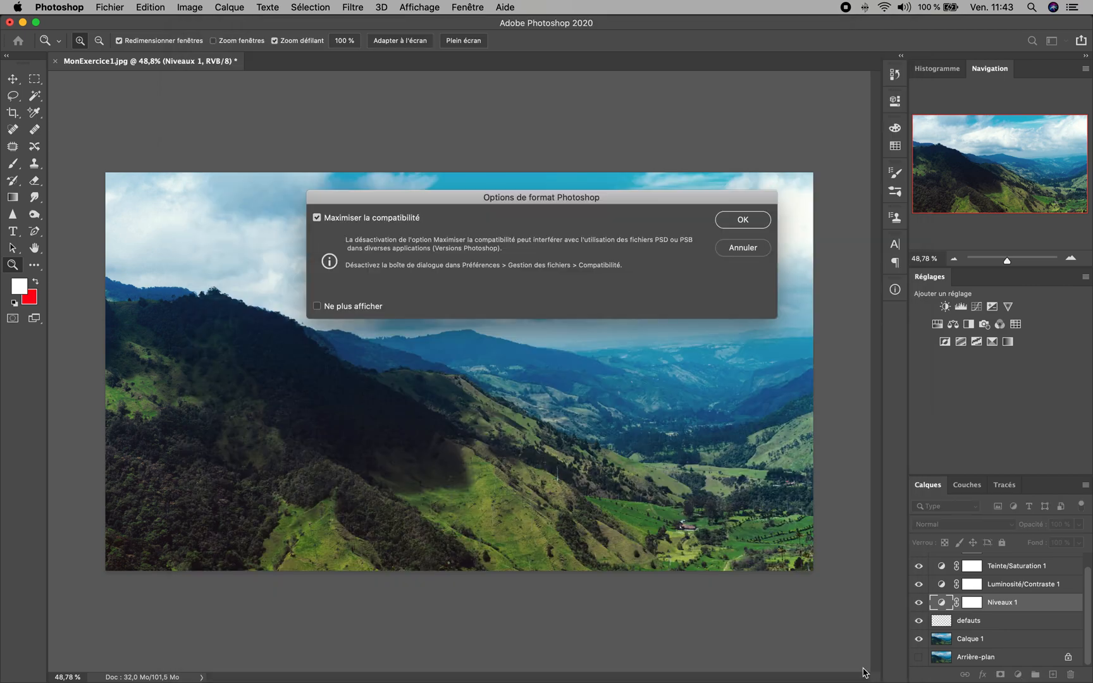
click(743, 220)
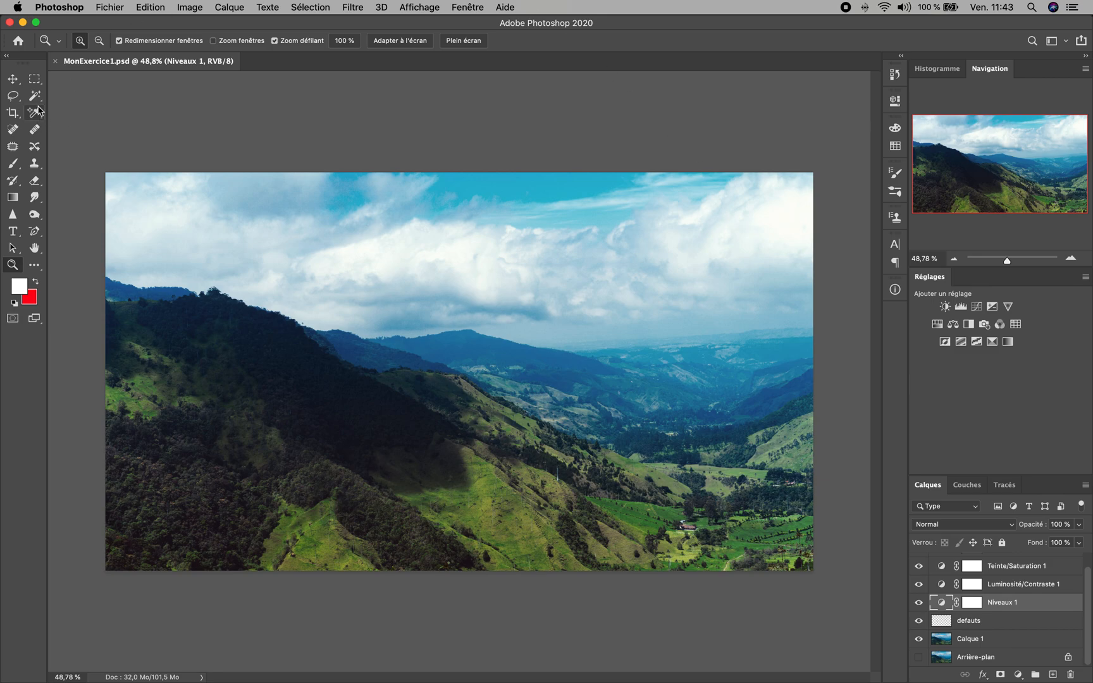
Save a JPEG copy on the computer in the Bureau folder as MonExercice1.jpg, replacing the existing file, with Maximum quality 12.
click(111, 9)
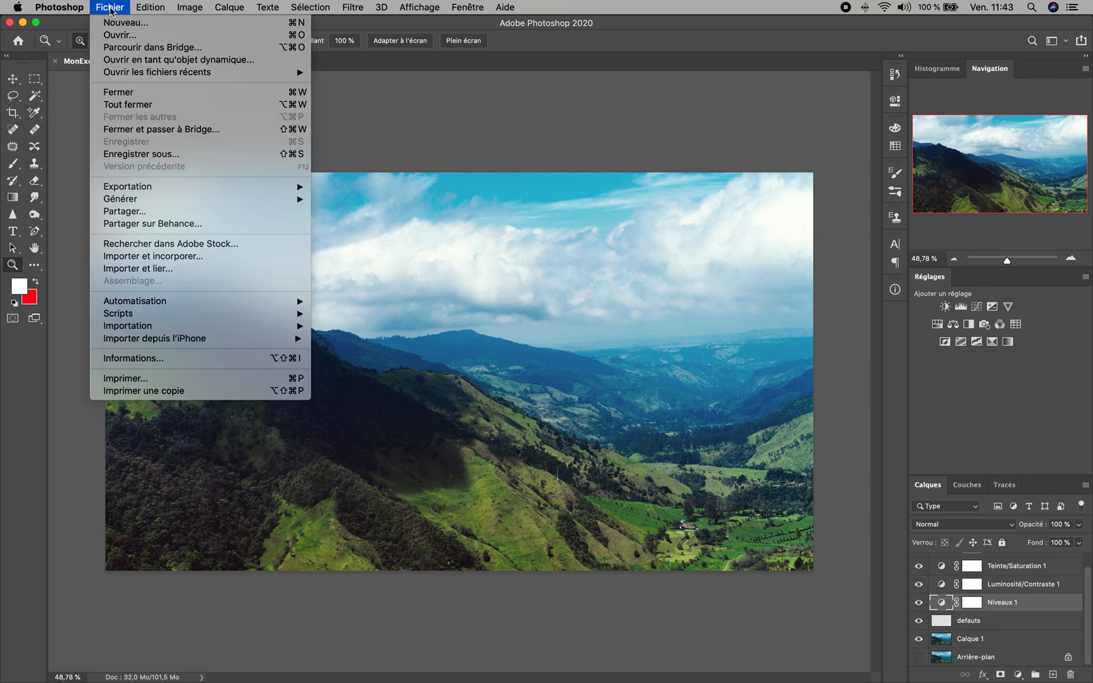
click(159, 157)
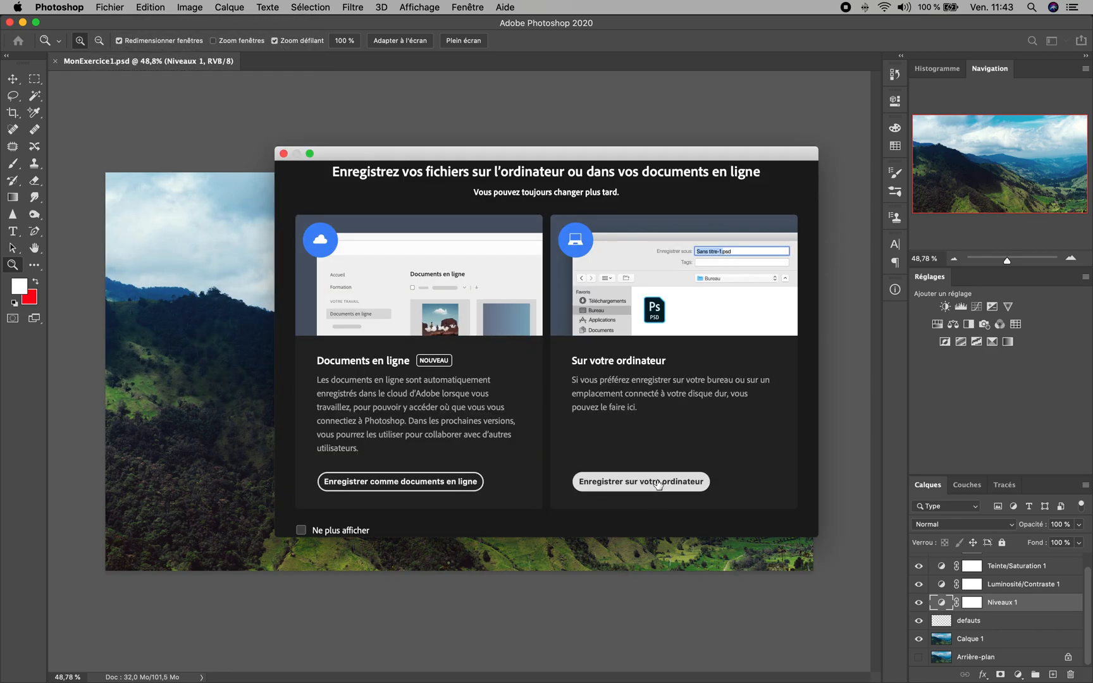
click(658, 483)
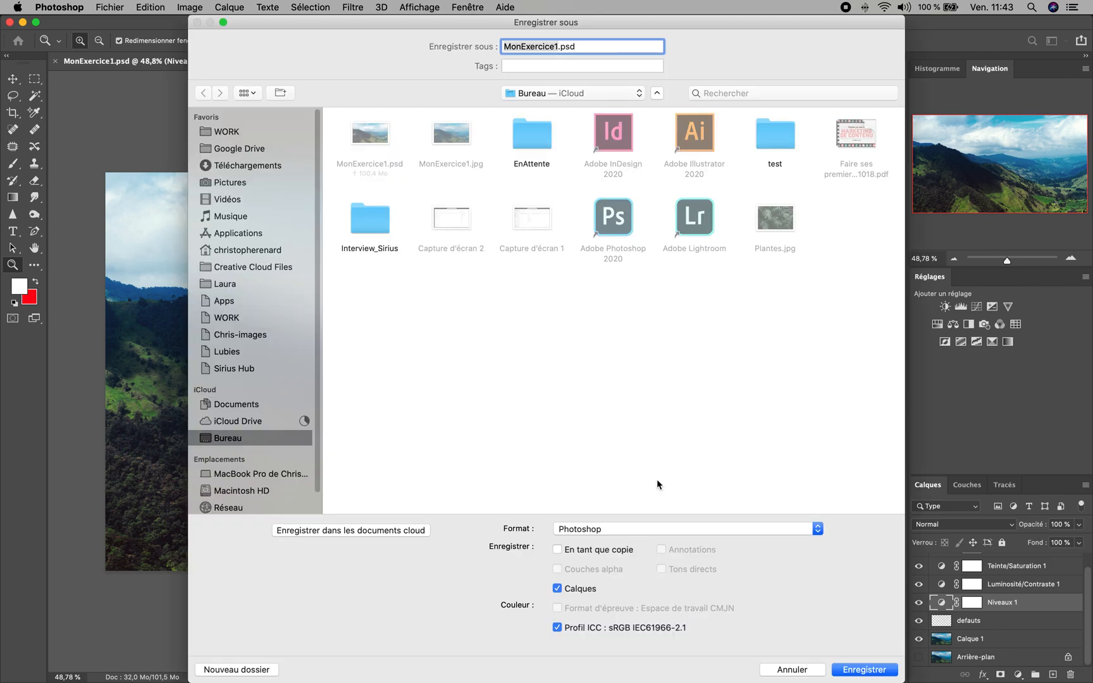
click(618, 535)
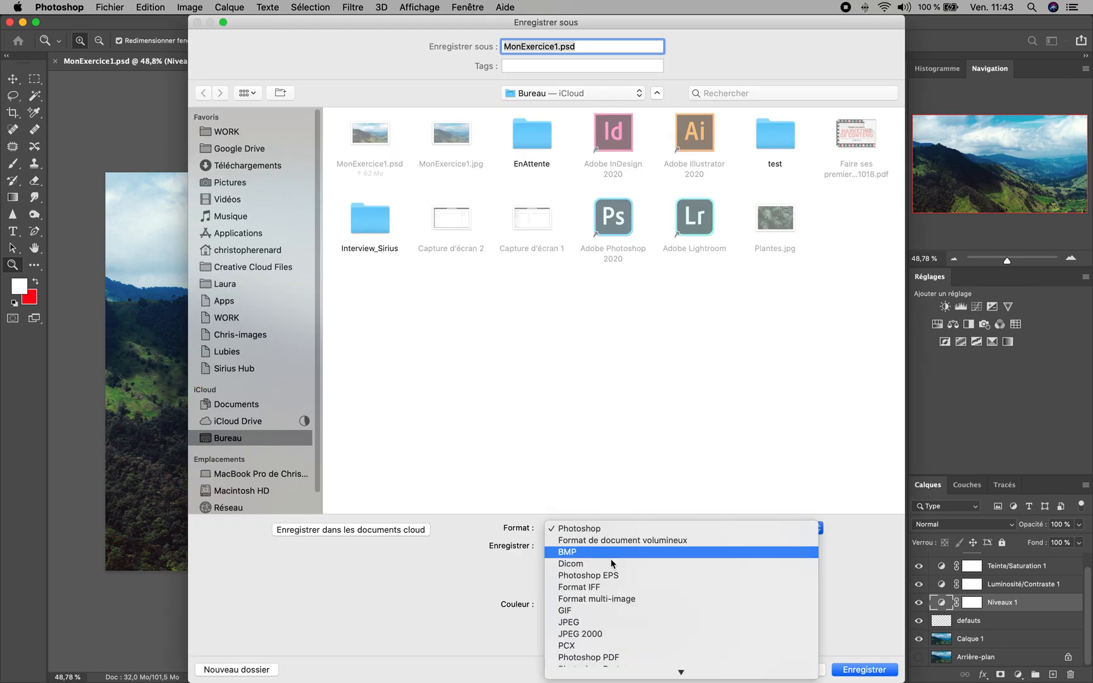
click(608, 621)
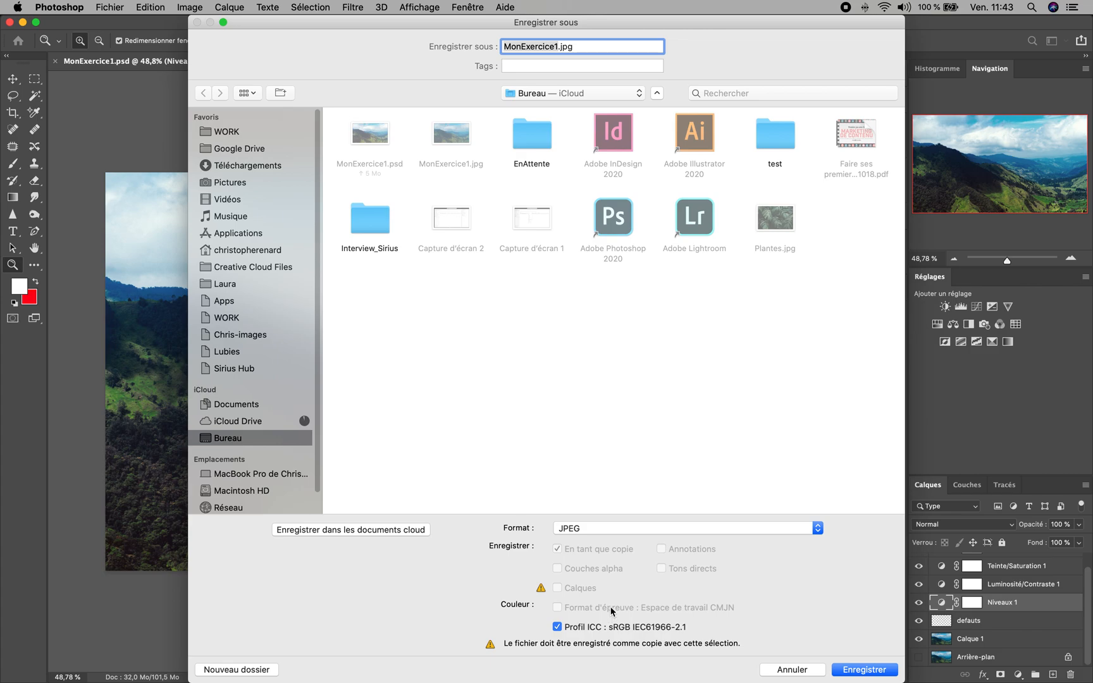
click(860, 673)
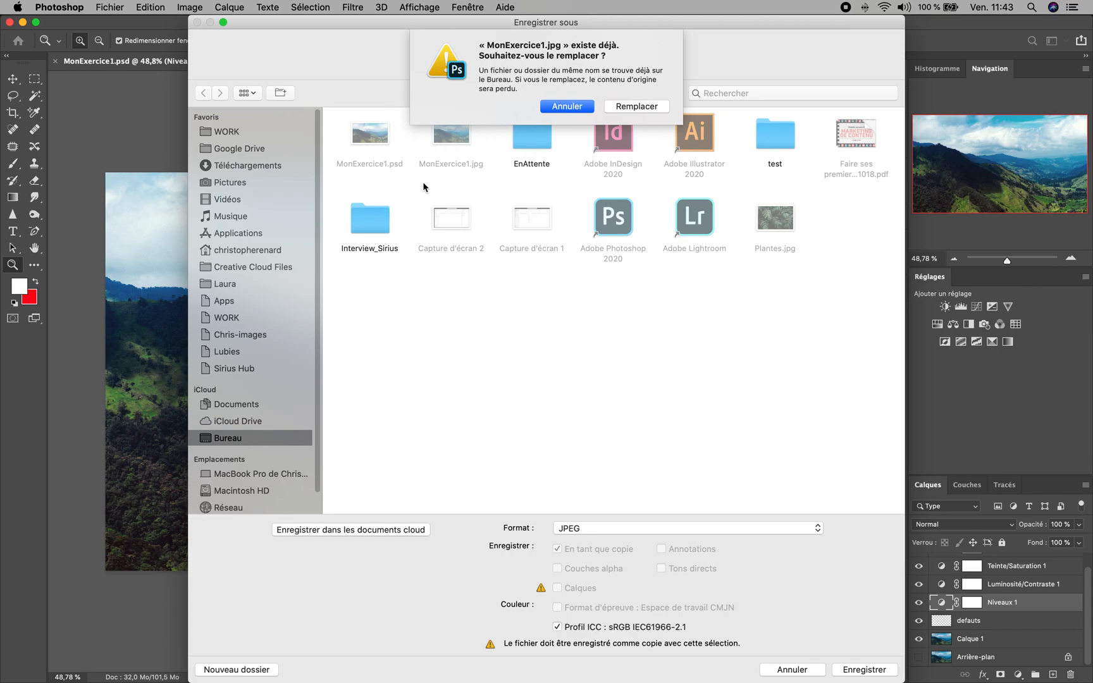
click(628, 107)
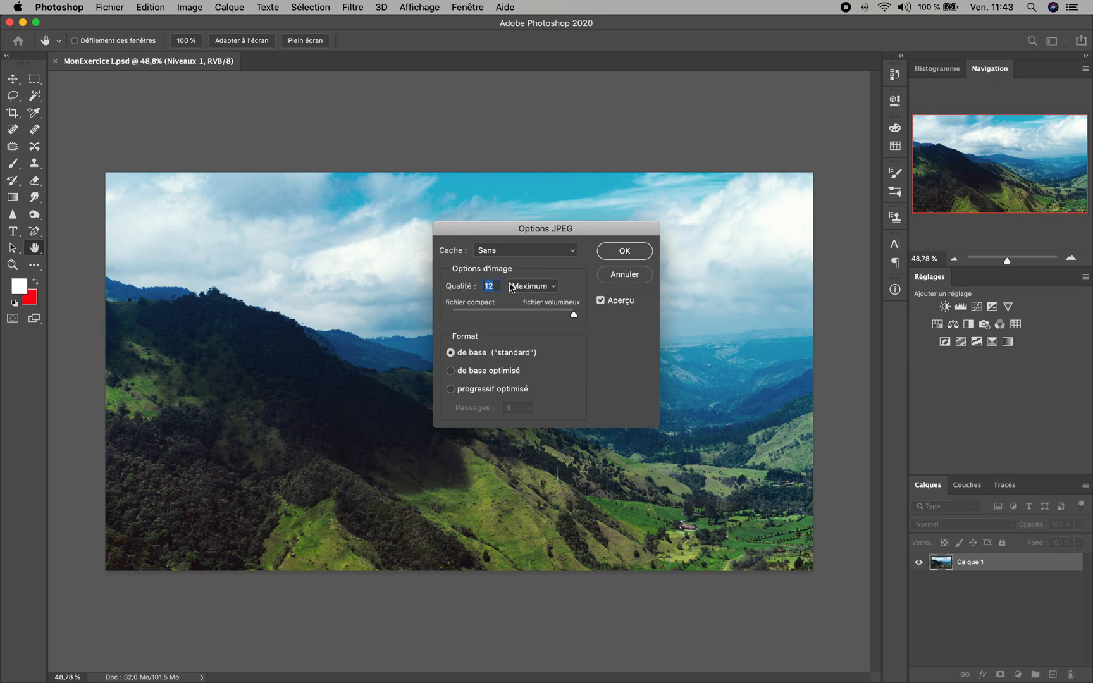
click(629, 254)
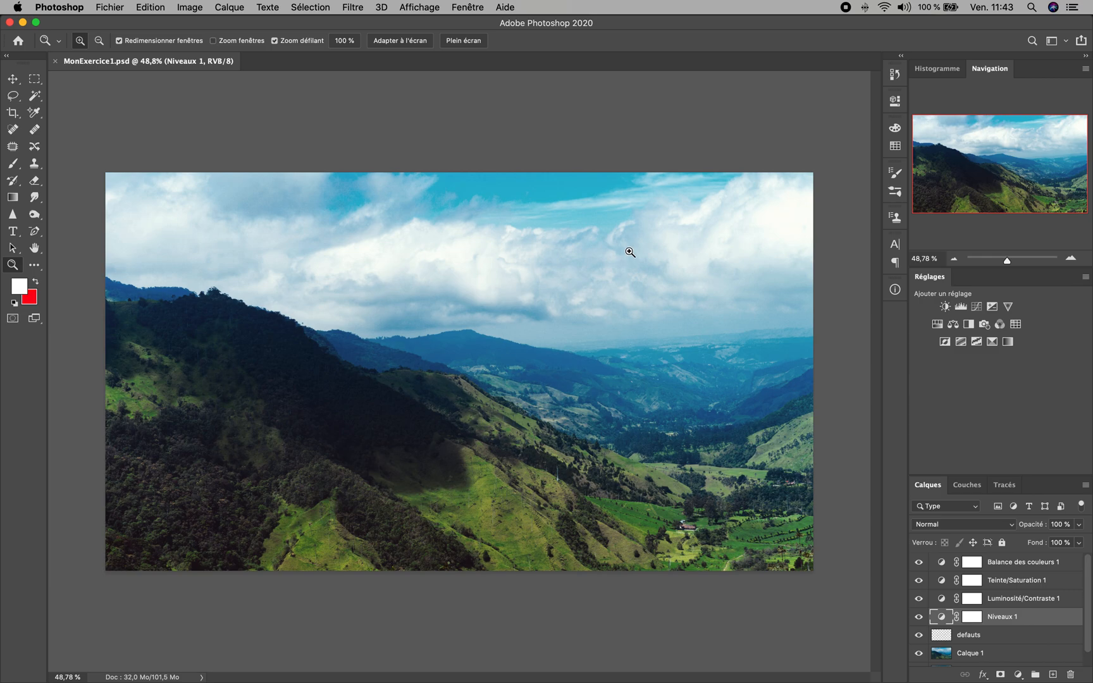
Close the document and reopen MonExercice1.psd from the Bureau folder to examine its saved layers.
click(57, 61)
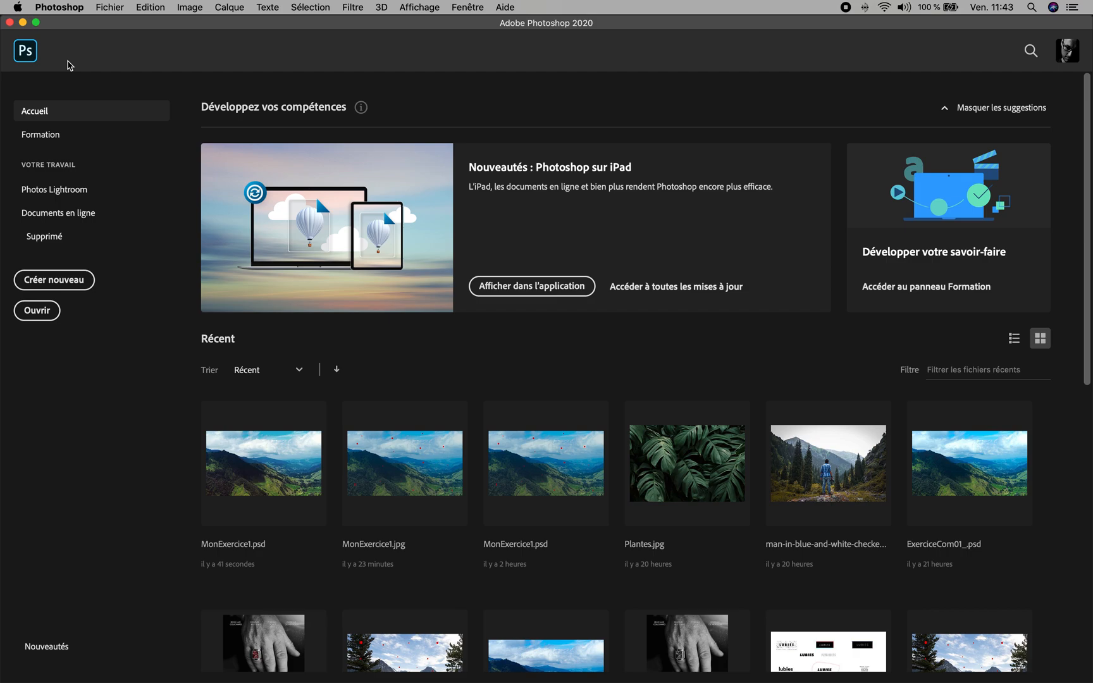
click(110, 7)
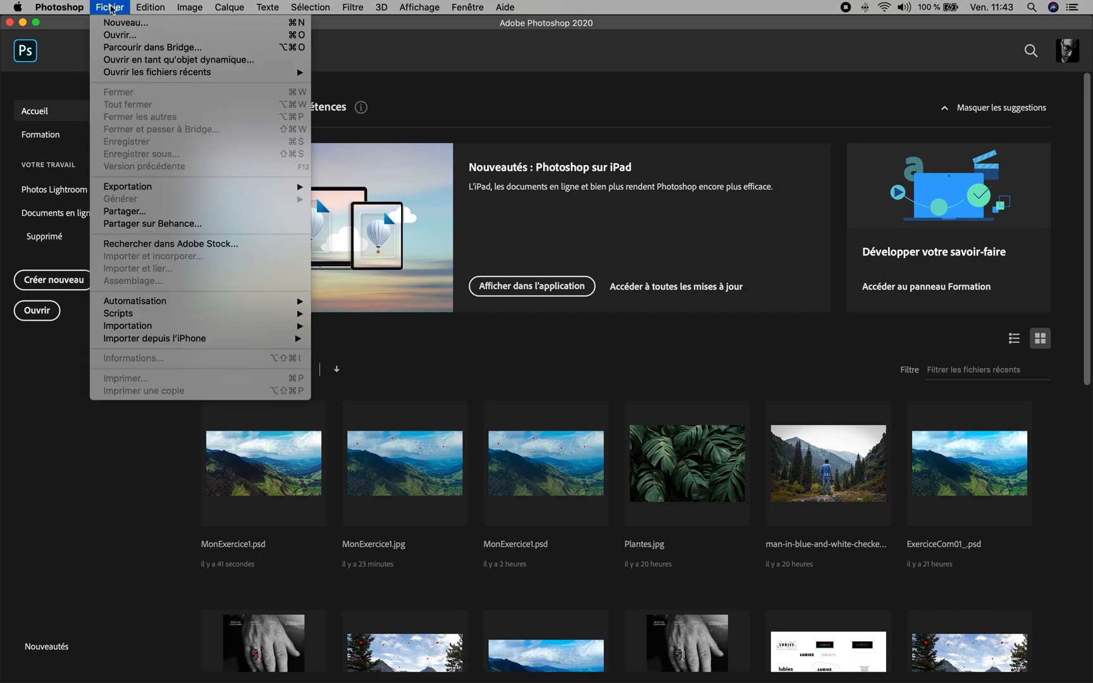
click(120, 37)
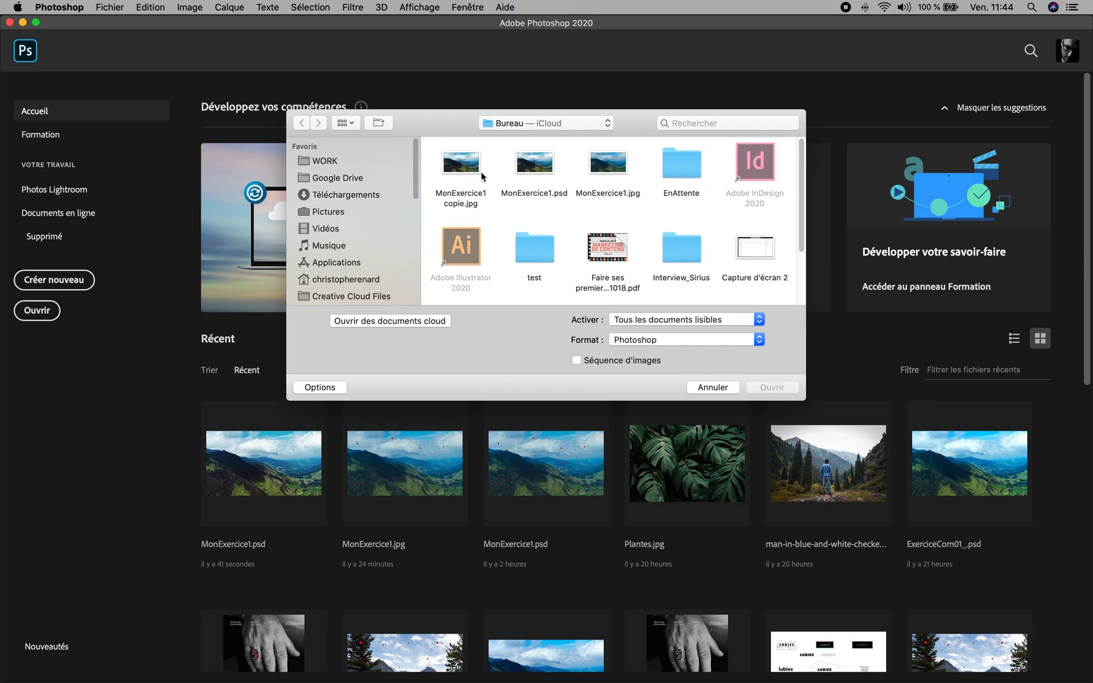
click(543, 166)
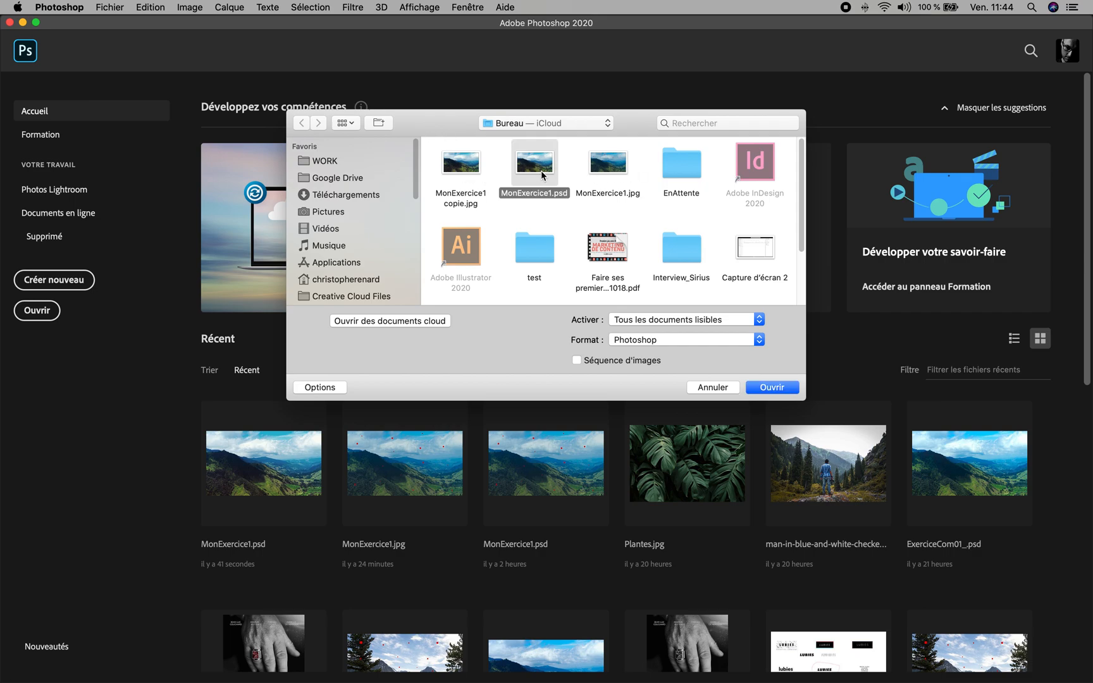
double_click(542, 167)
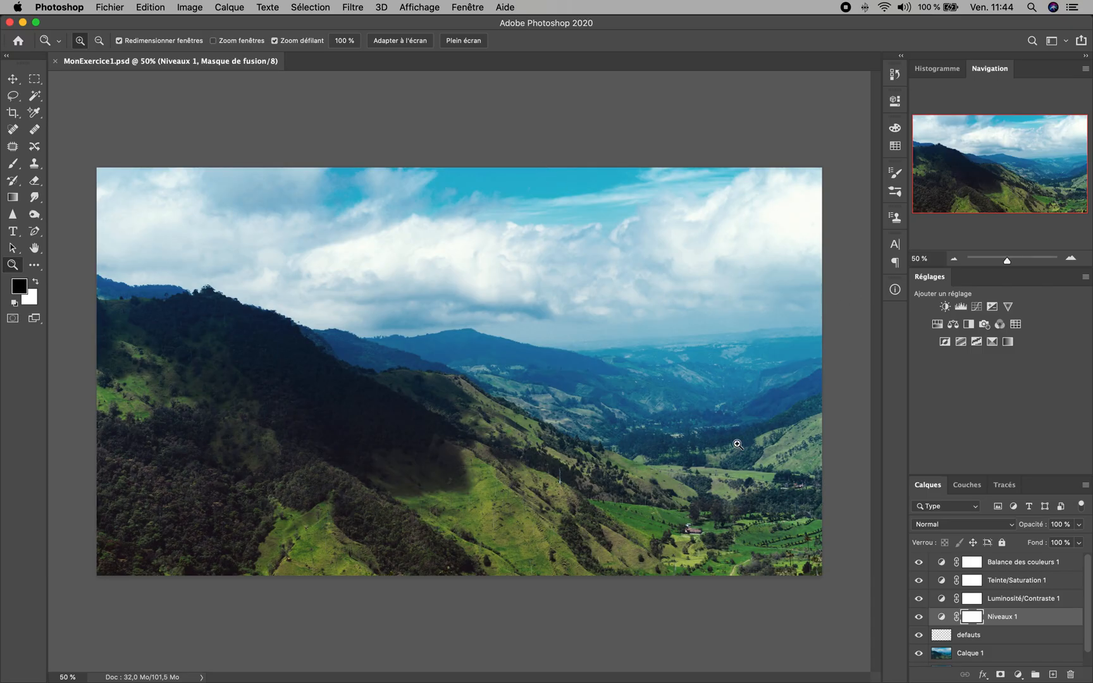
drag(1088, 578, 1091, 524)
Close MonExercice1.psd and open MonExercice1 copie.jpg from the Bureau folder.
click(56, 61)
click(123, 8)
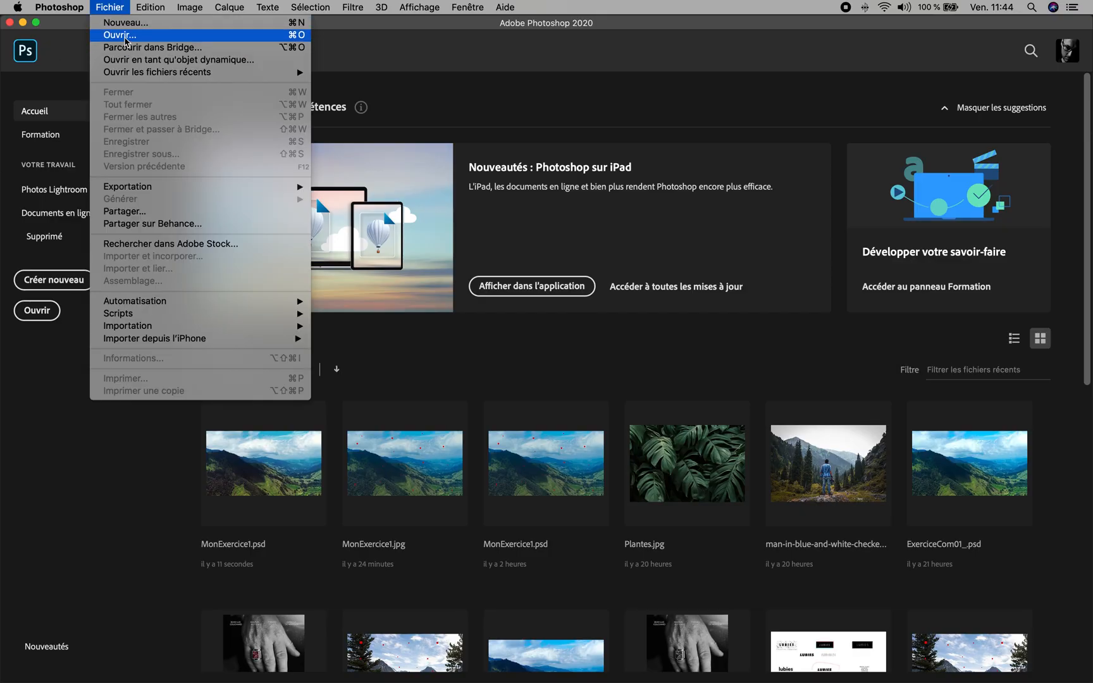
click(126, 36)
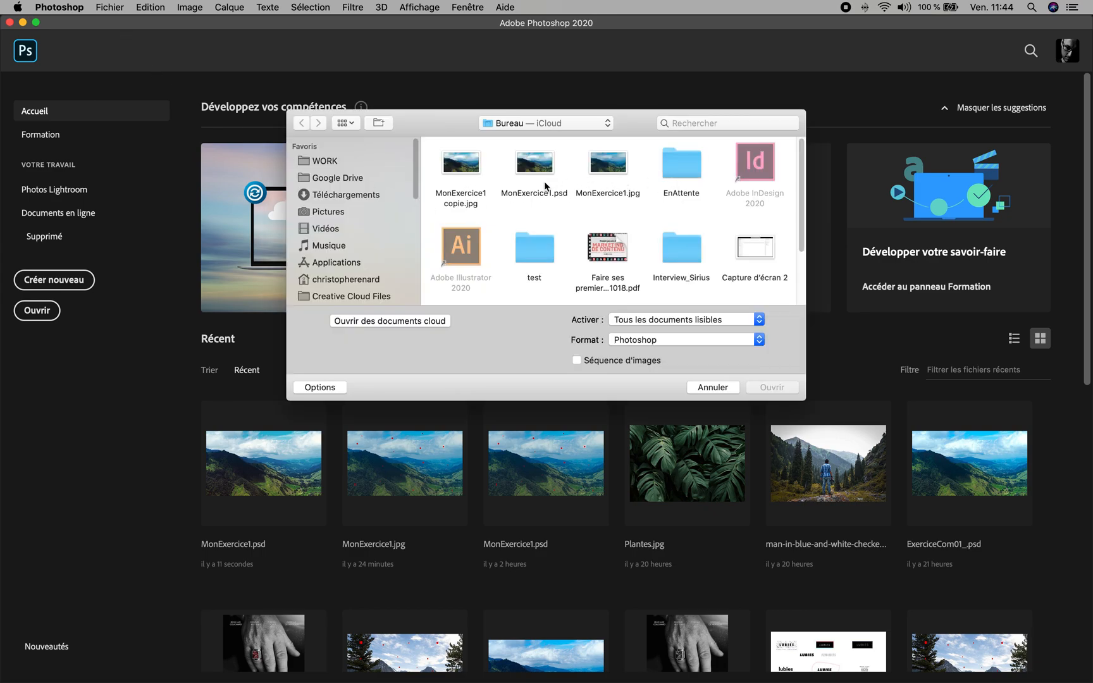
click(451, 167)
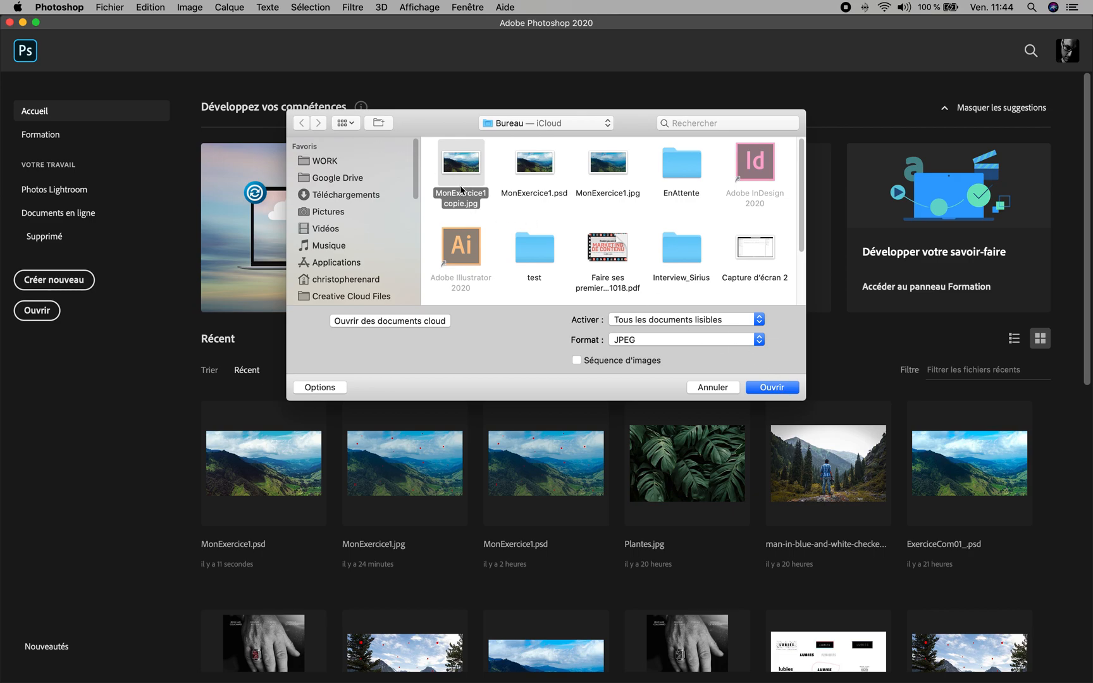
click(782, 391)
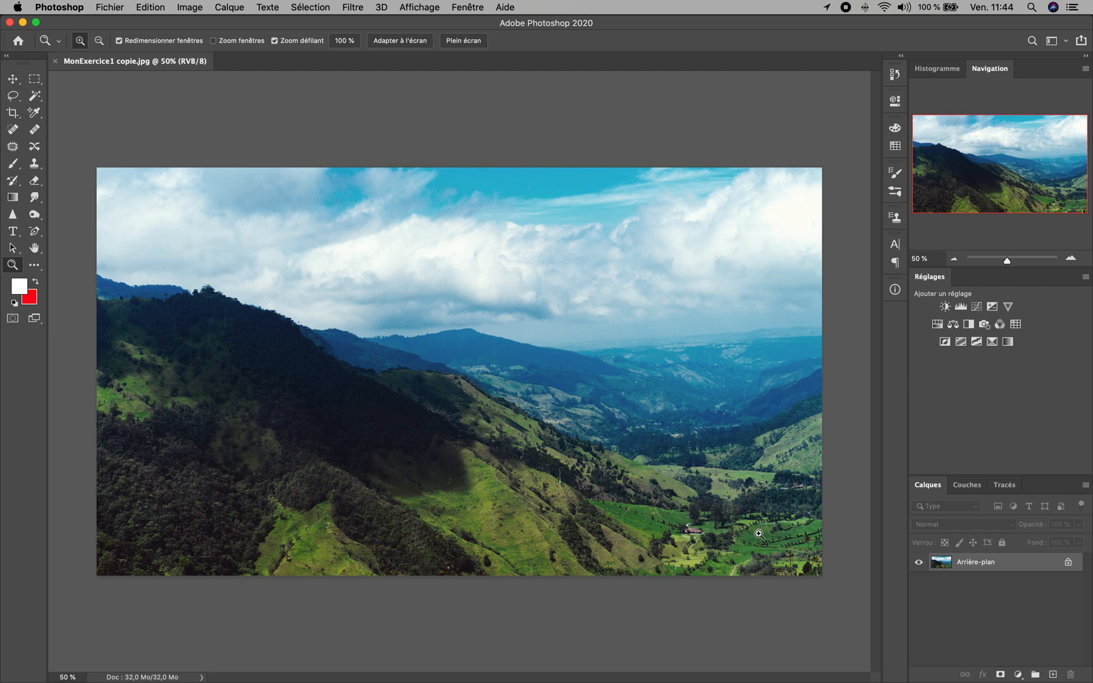
Clear the Crop tool's width and height values and undo the unintended crop of the photo.
click(11, 117)
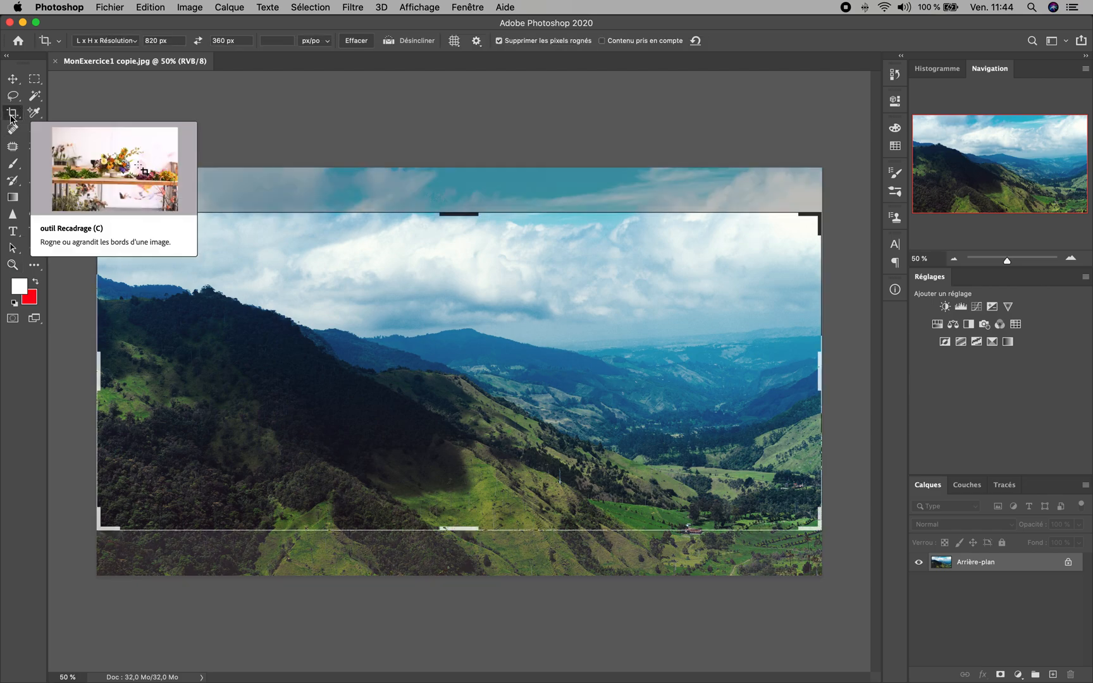
click(170, 41)
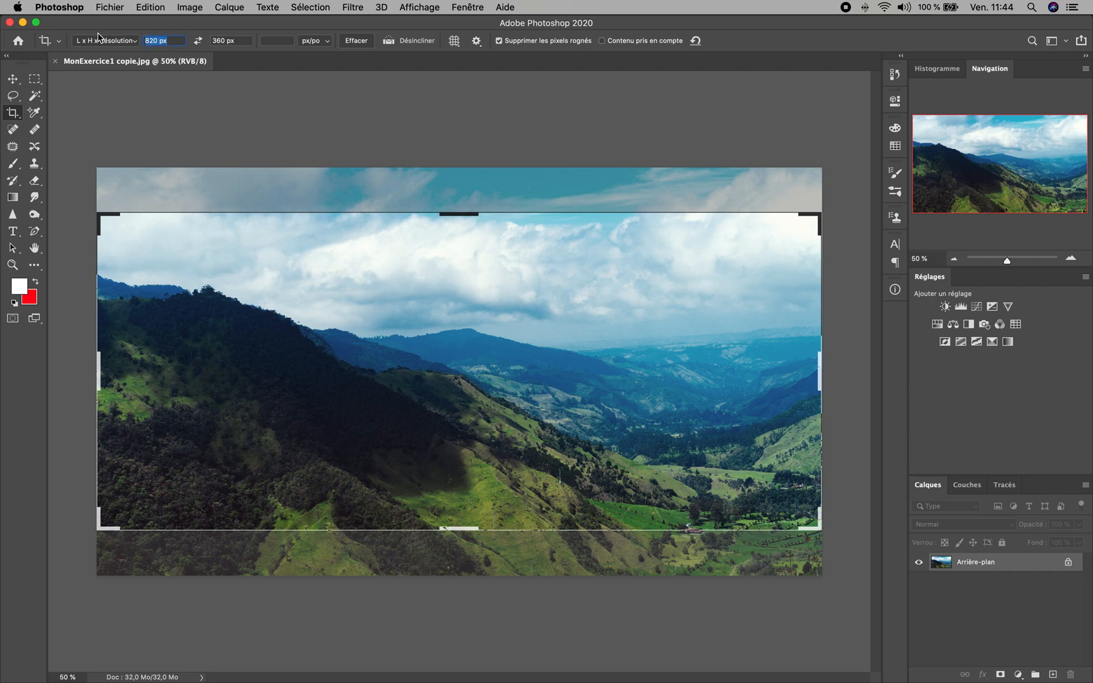
key(BackSpace)
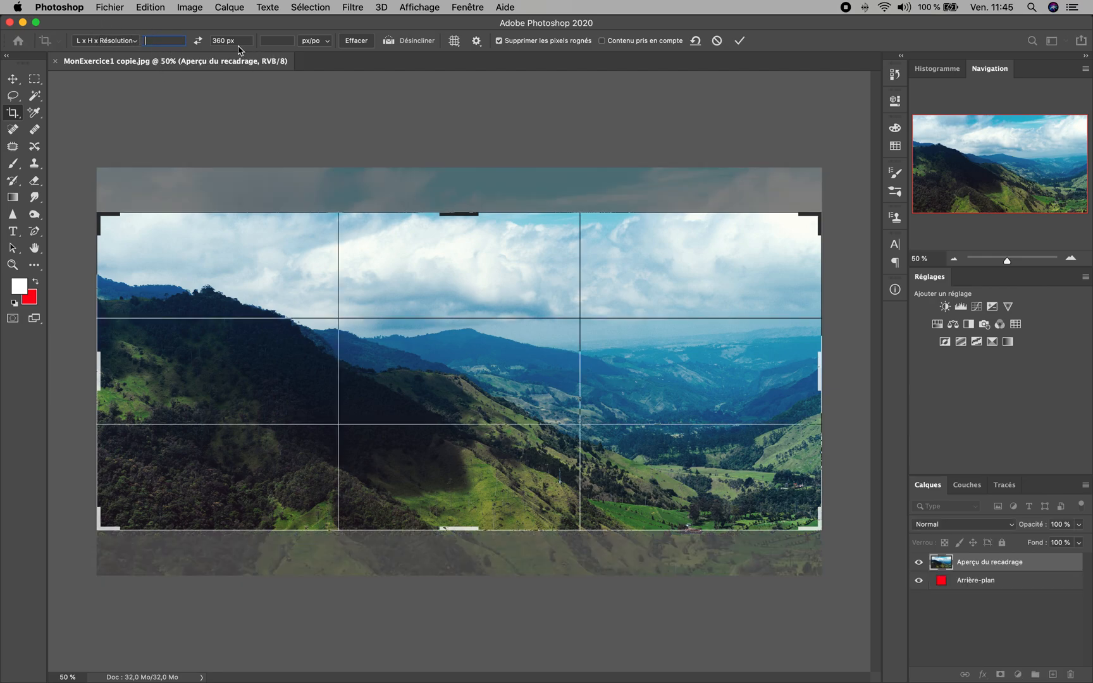
click(240, 41)
key(BackSpace)
key(Escape)
click(245, 42)
key(BackSpace)
click(34, 79)
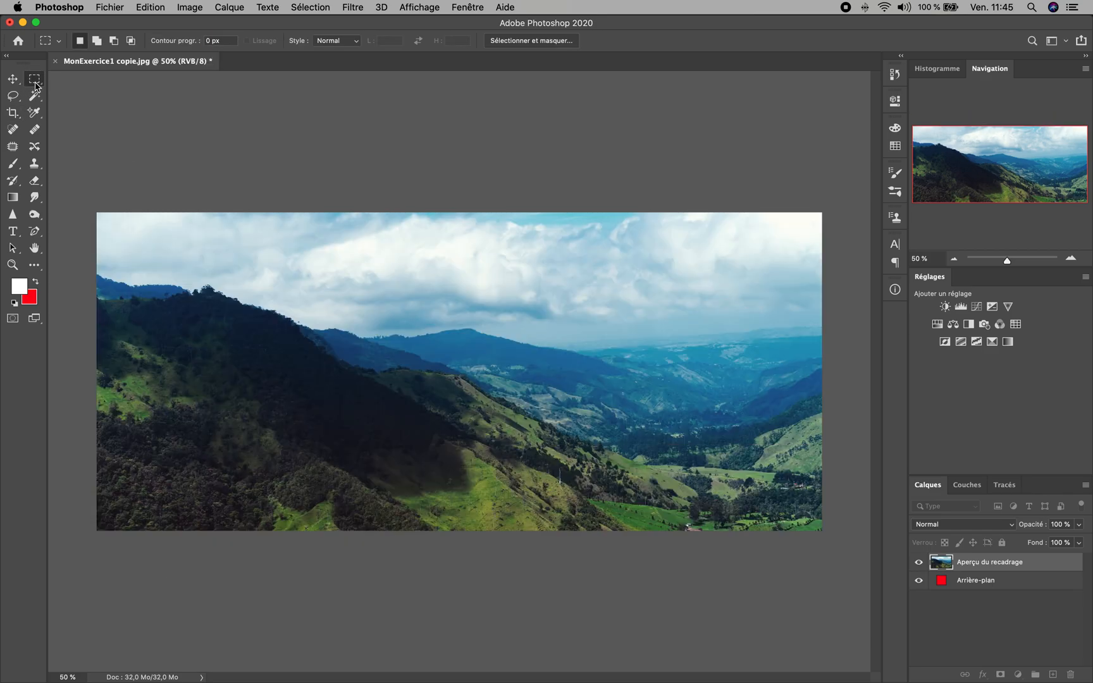
key(super+z)
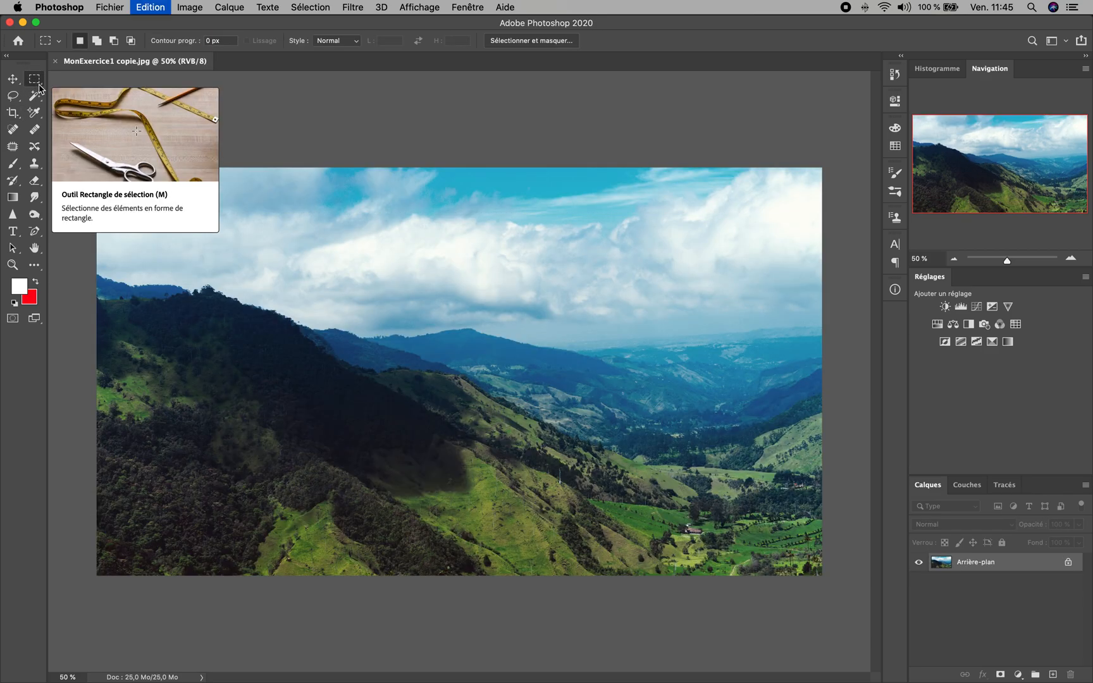
Try an unconstrained crop that keeps only the valley side of the photo.
click(13, 112)
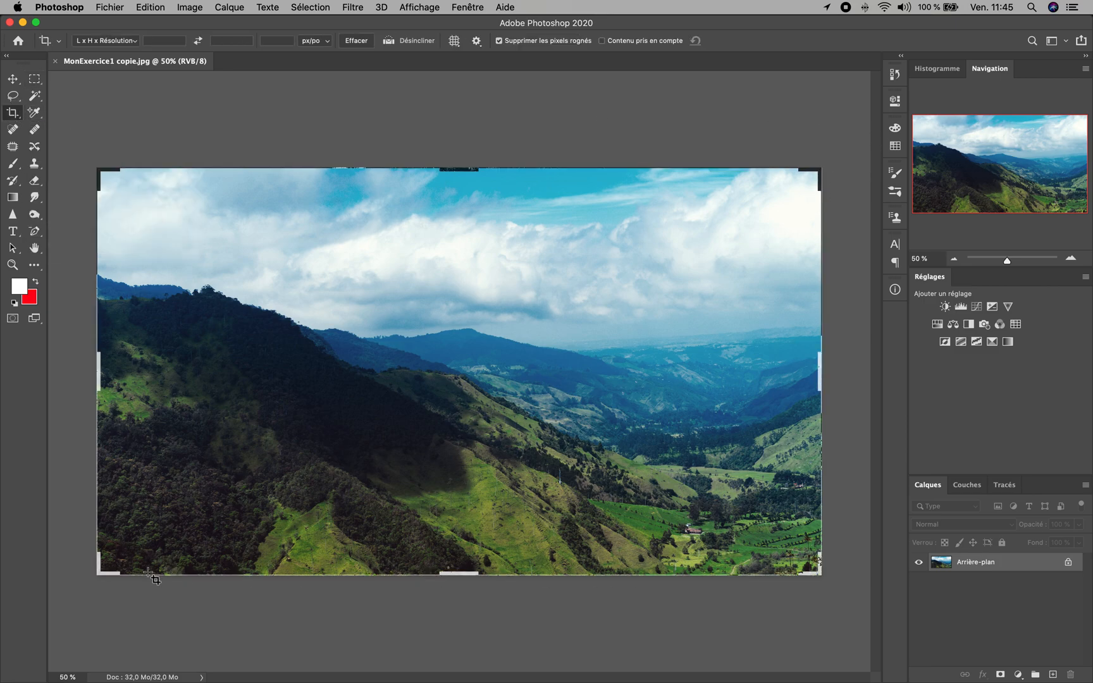
click(160, 529)
drag(160, 528, 245, 556)
drag(245, 561, 245, 561)
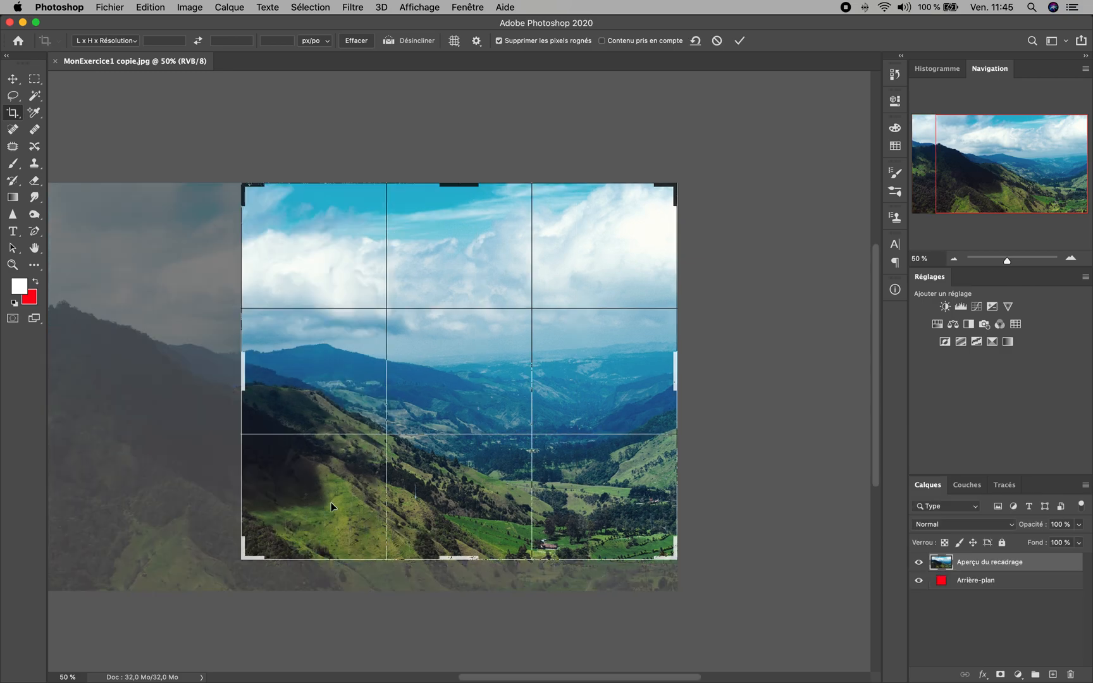
key(Return)
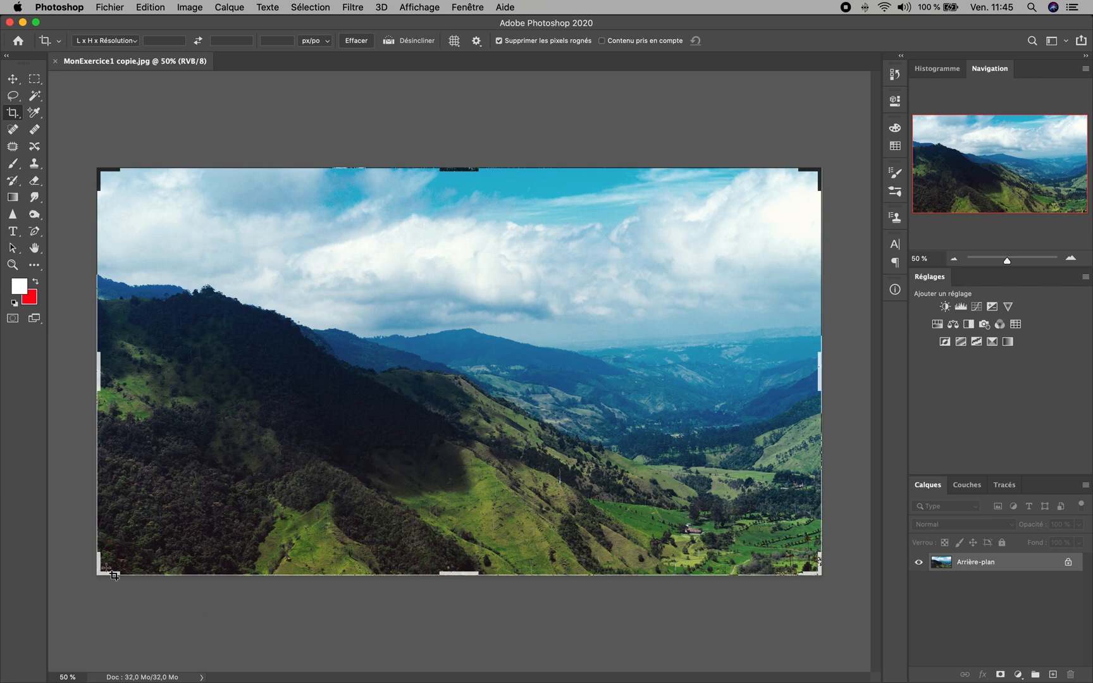
Set the Crop tool to L x H x Résolution with a width of 820 px and a height of 360 px.
click(109, 40)
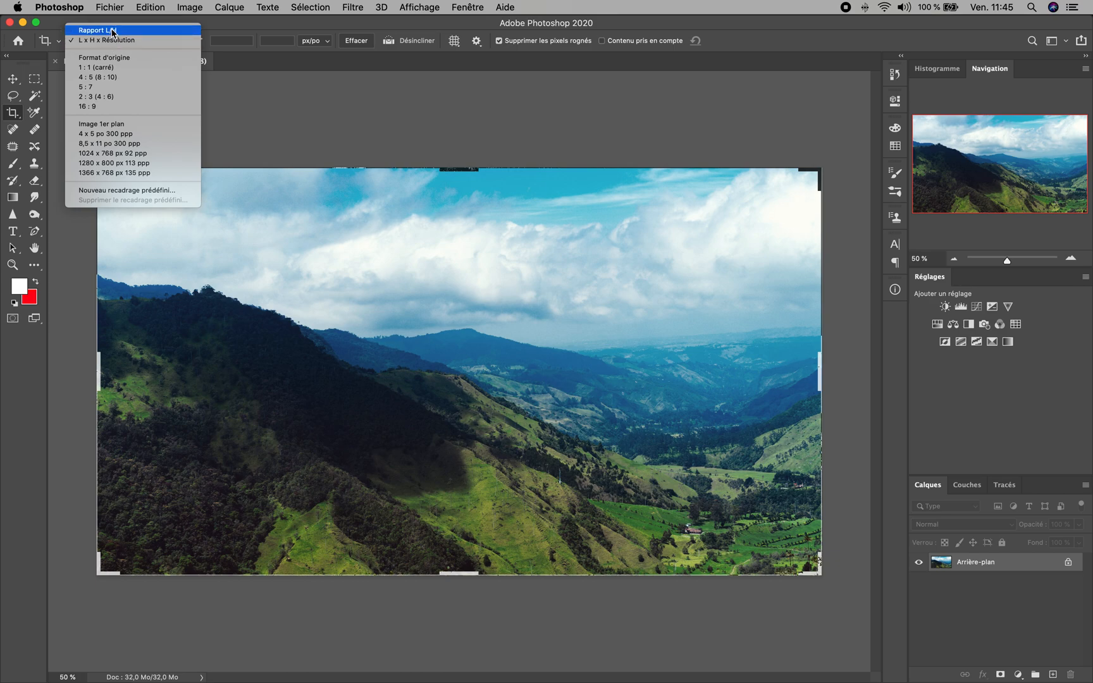
click(113, 40)
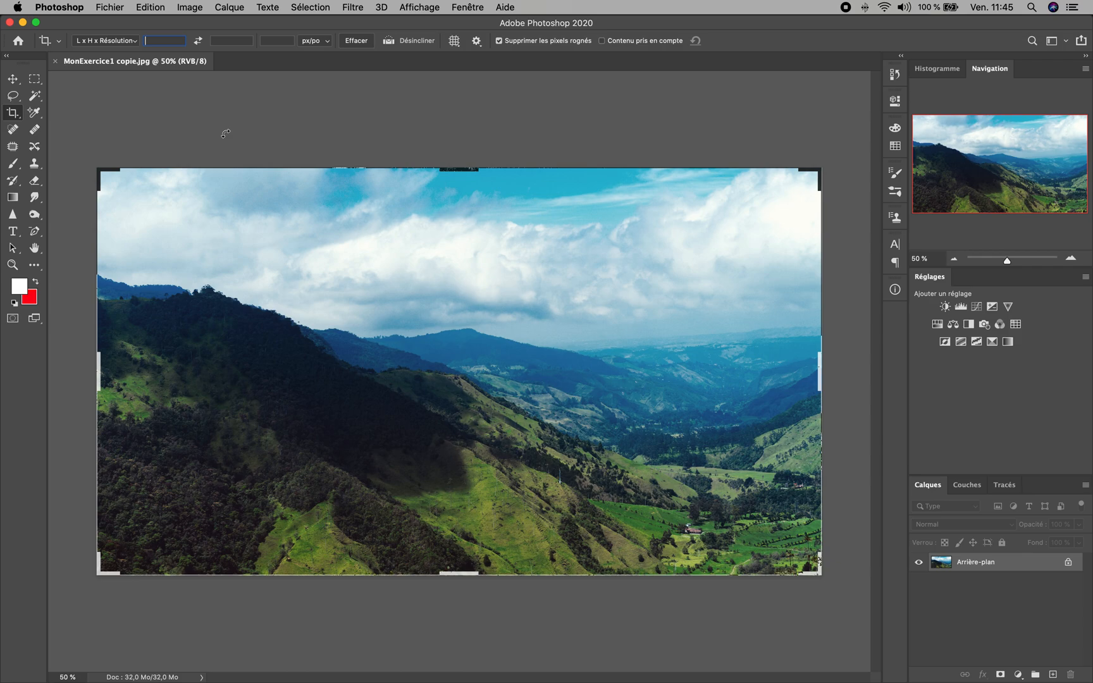
text(820)
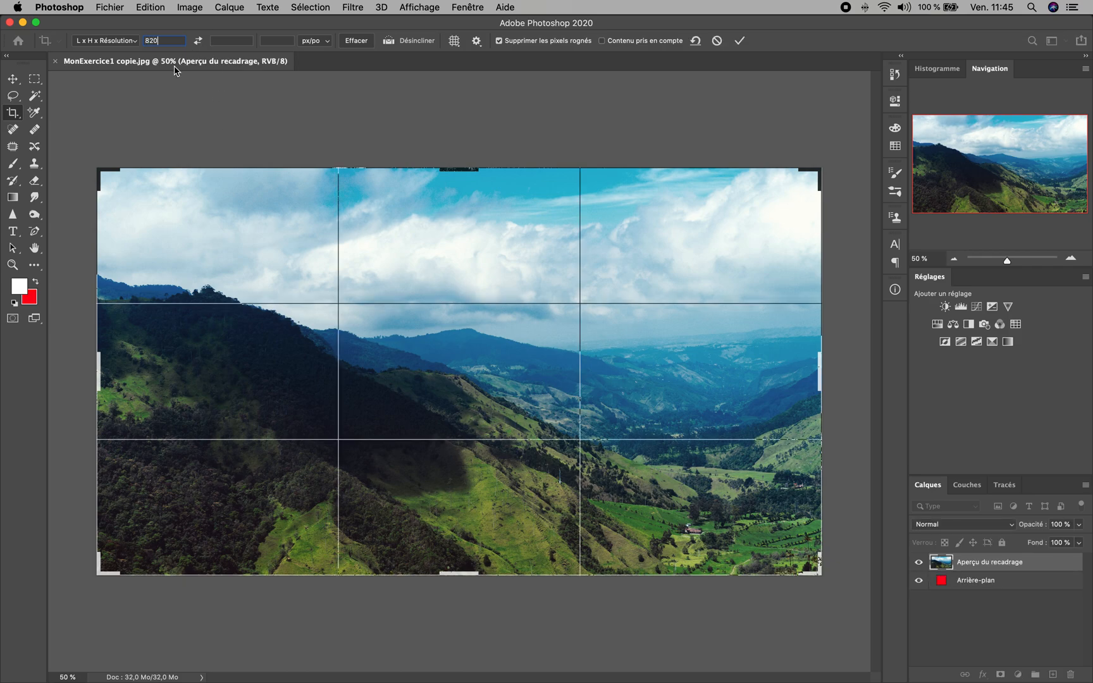
click(215, 41)
text(36)
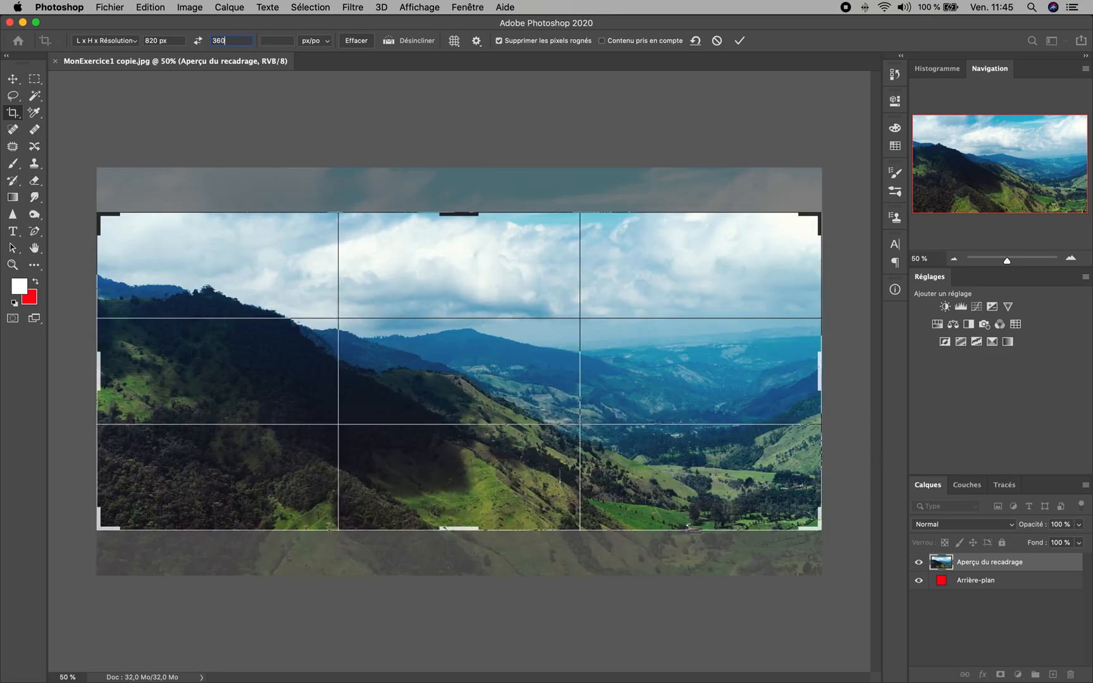
text(0)
key(Tab)
click(239, 40)
click(237, 40)
click(235, 39)
double_click(229, 40)
click(237, 41)
click(175, 39)
Shrink the crop frame slightly from its lower-left corner, reposition the photo within it, and apply the crop.
drag(433, 374, 434, 391)
drag(101, 526, 122, 517)
drag(423, 299, 420, 280)
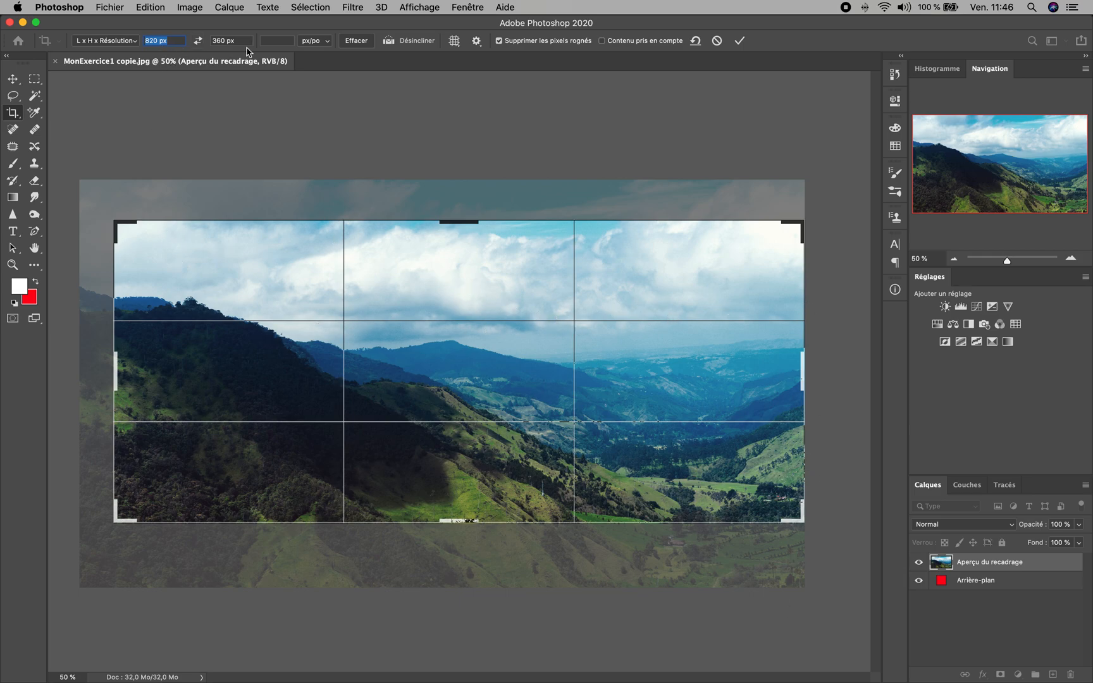
click(14, 78)
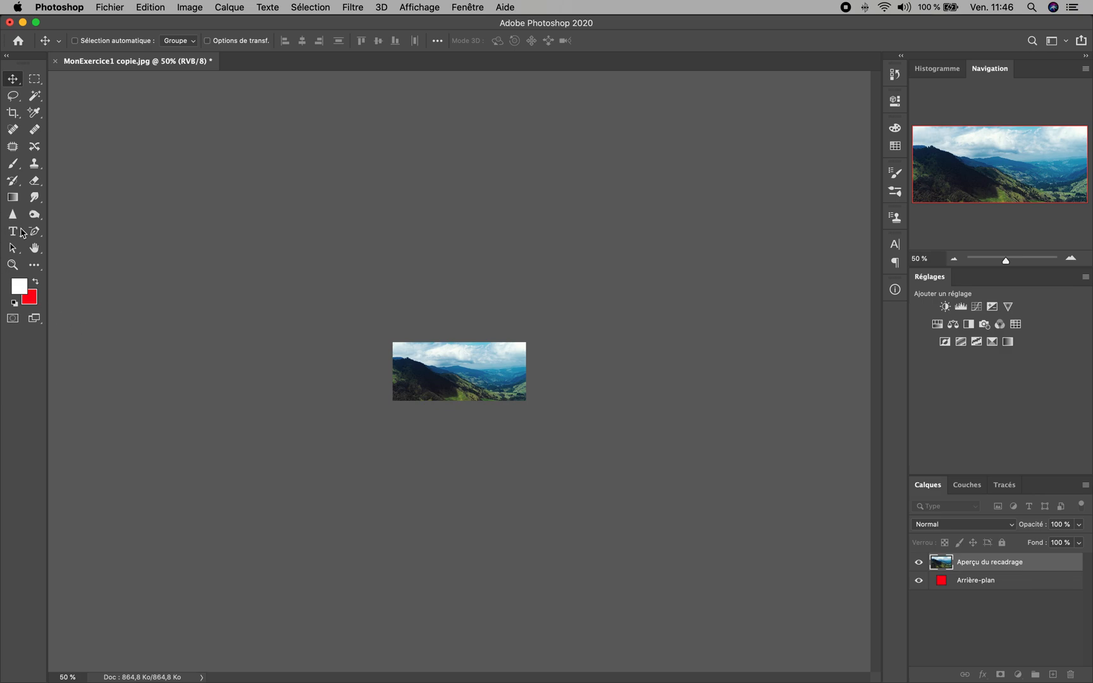
Open the legacy Save for Web export for the cropped photo and compare the original with the optimised JPEG preview.
double_click(35, 248)
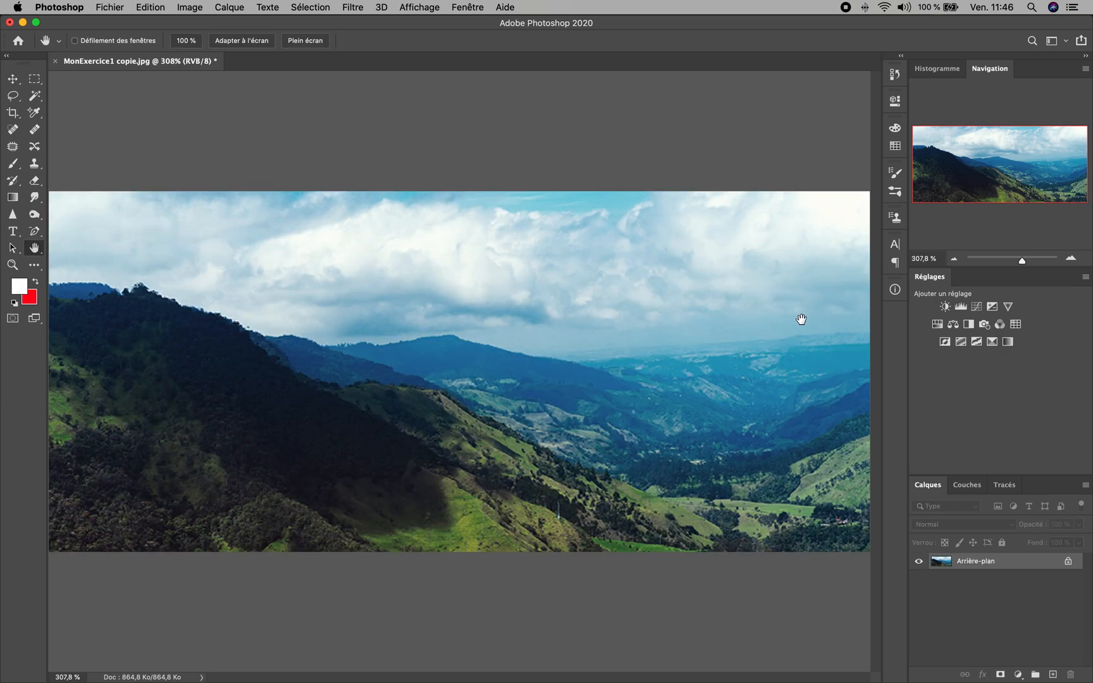
key(z)
alt+click(195, 321)
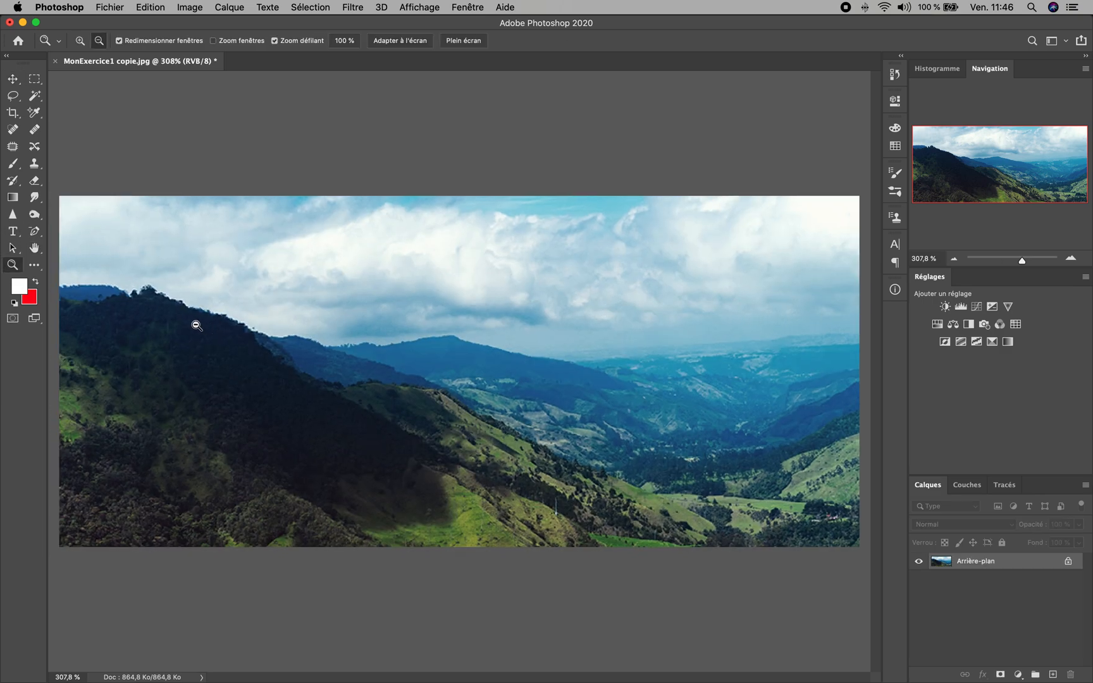
alt+click(227, 328)
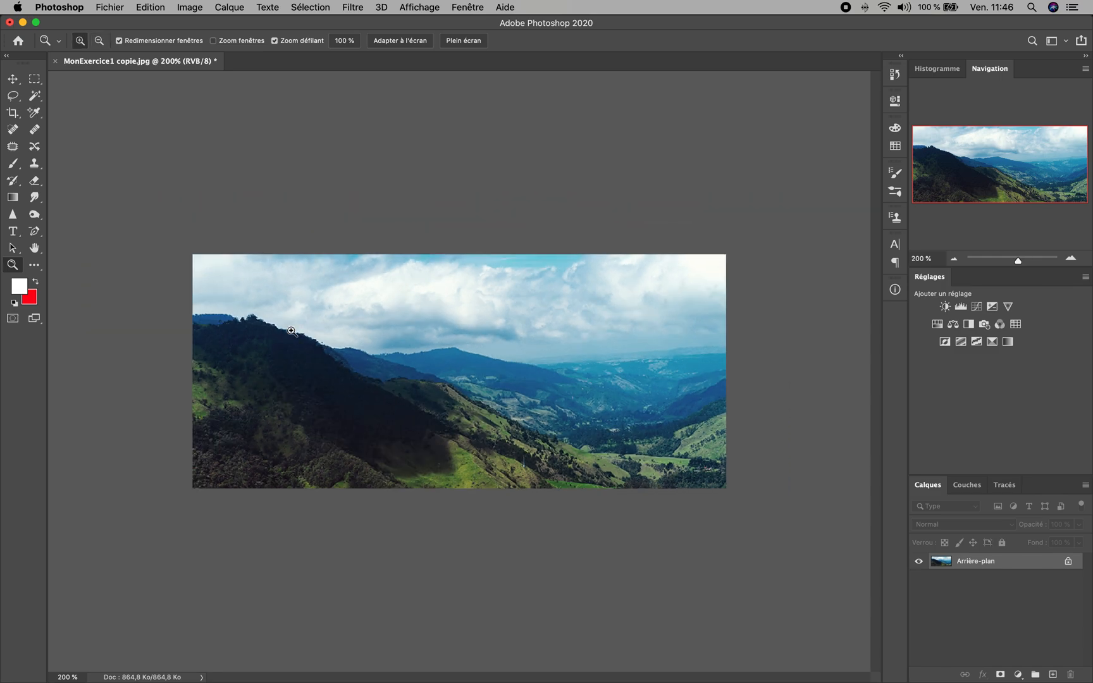
click(103, 7)
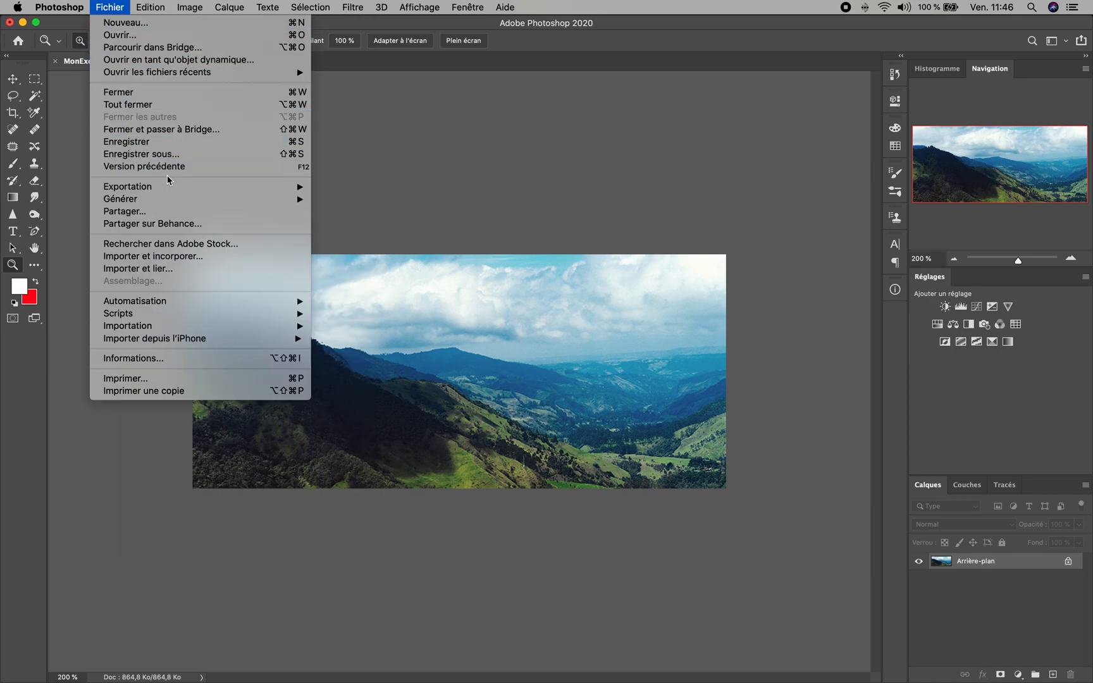
mouse_move(167, 187)
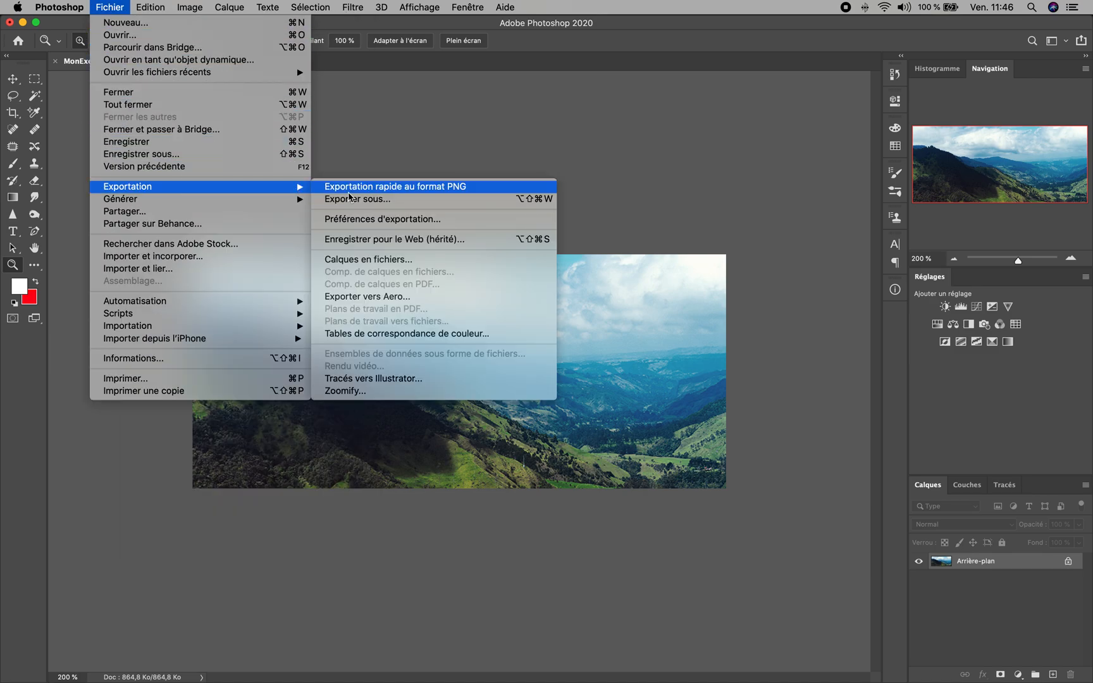
click(381, 240)
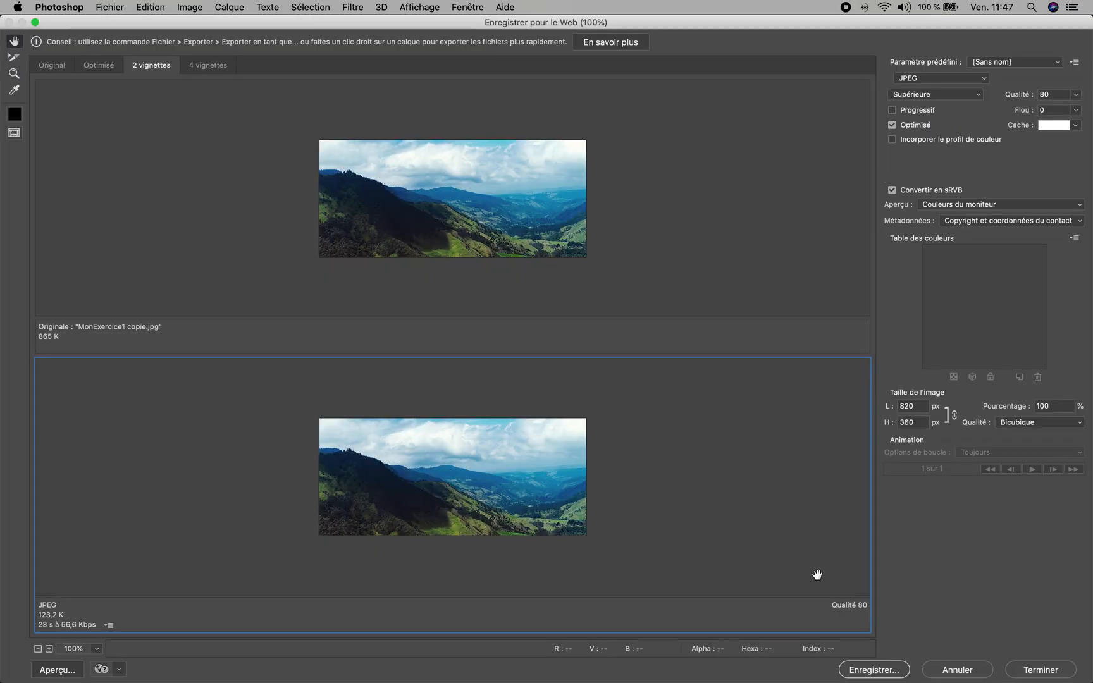
click(469, 196)
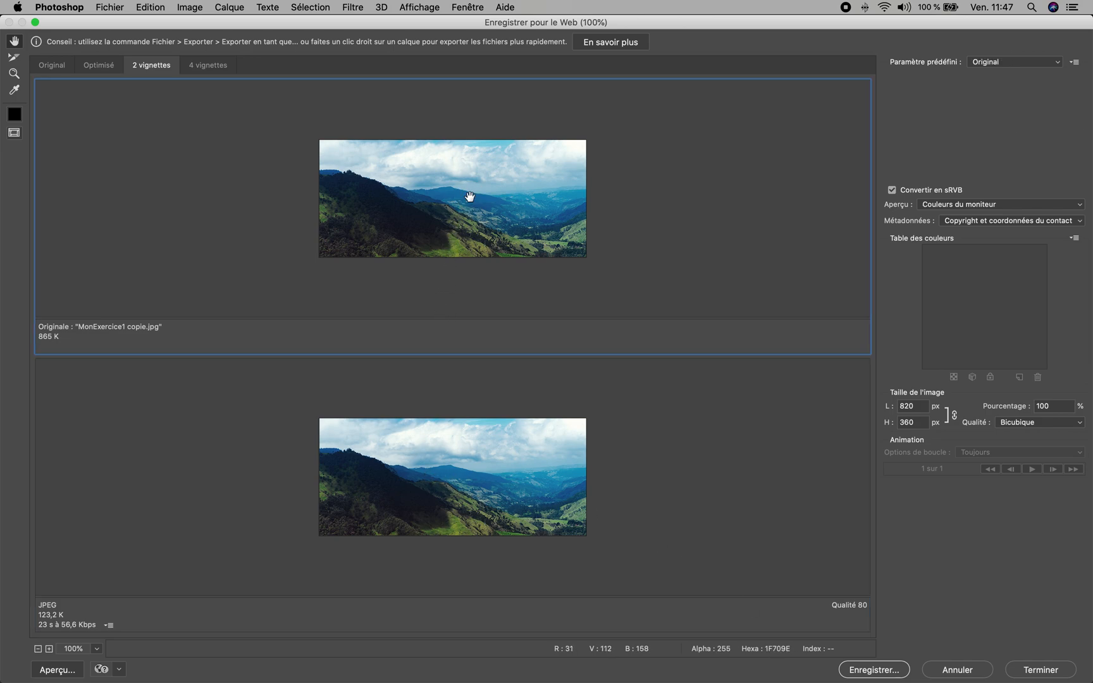
click(471, 469)
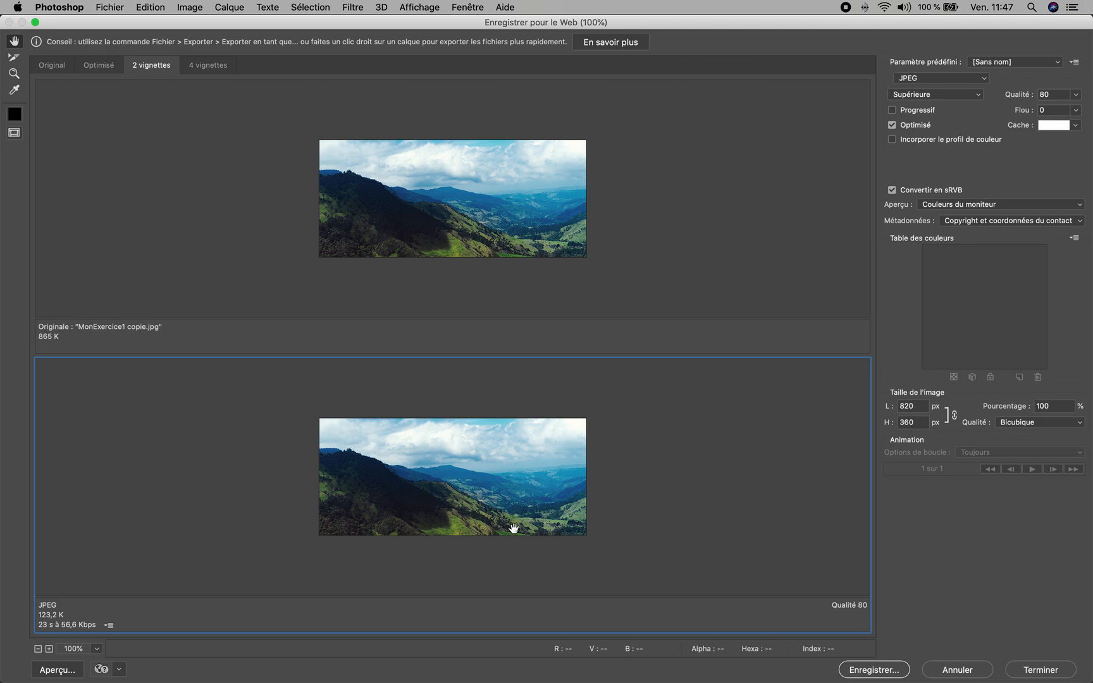
Try the Faible JPEG quality preset in the export settings and return the quality to Supérieure at 80.
click(1076, 95)
click(935, 94)
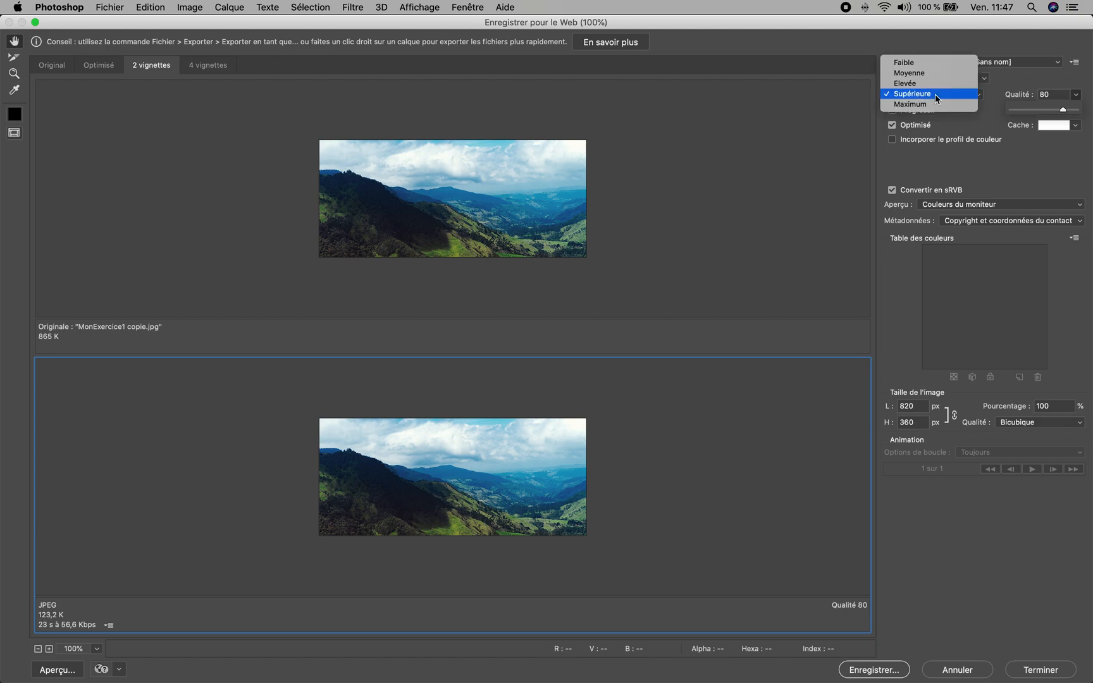
click(941, 61)
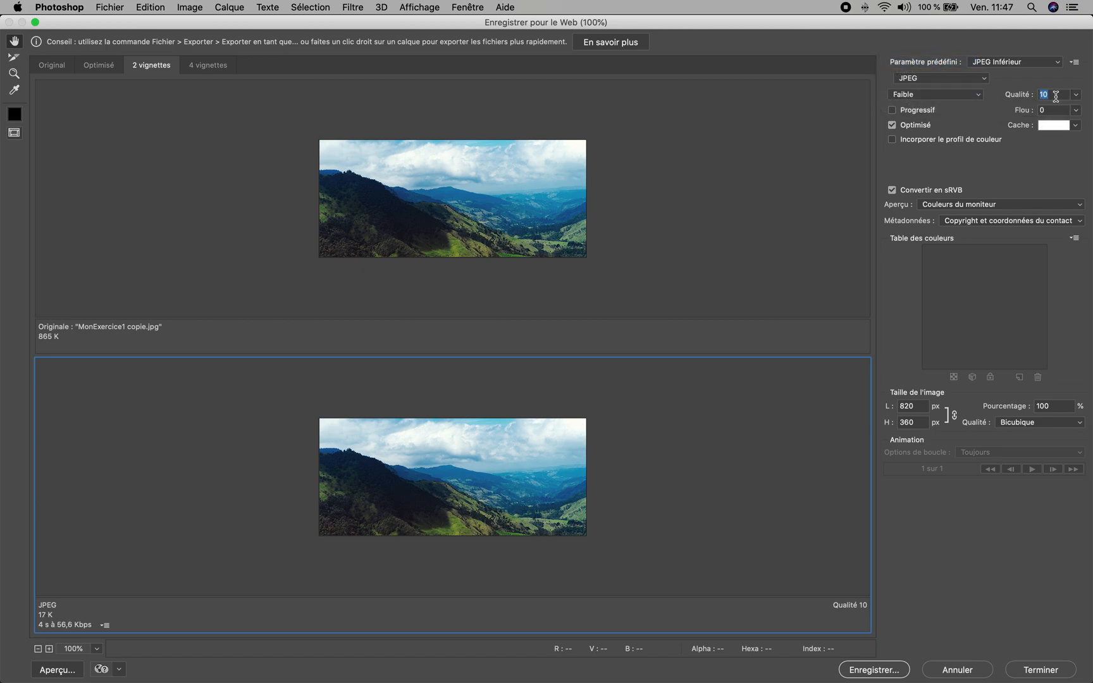
click(939, 97)
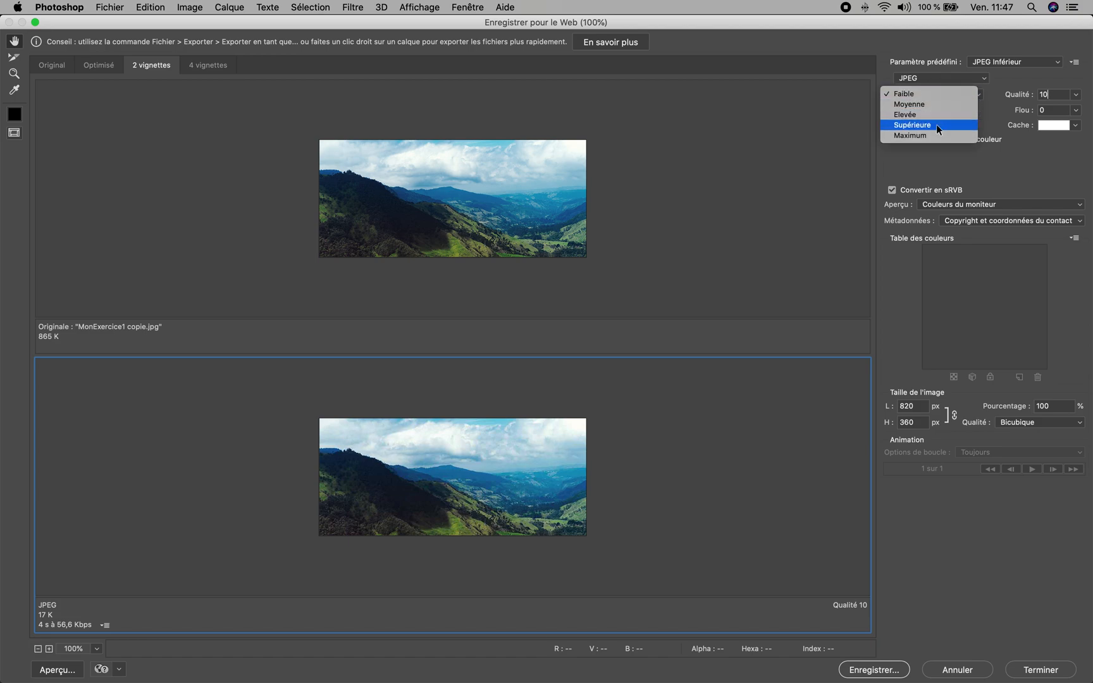
click(937, 125)
click(1041, 96)
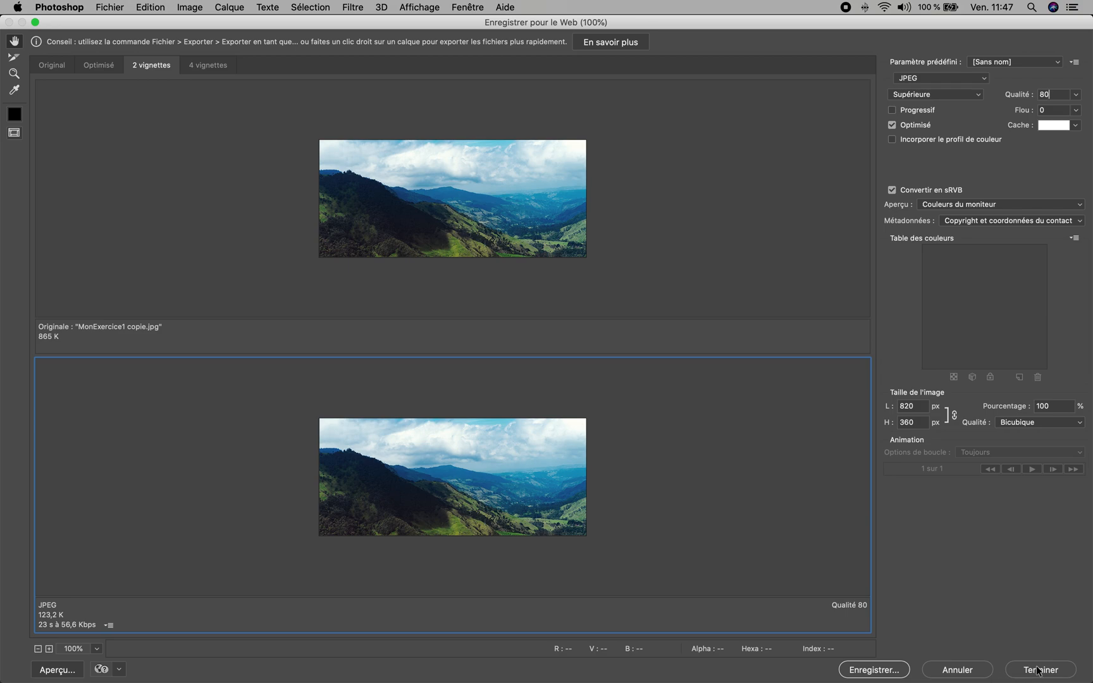
Save the optimised JPEG to the Bureau folder under the name MonExercice1-cover.jpg.
click(884, 673)
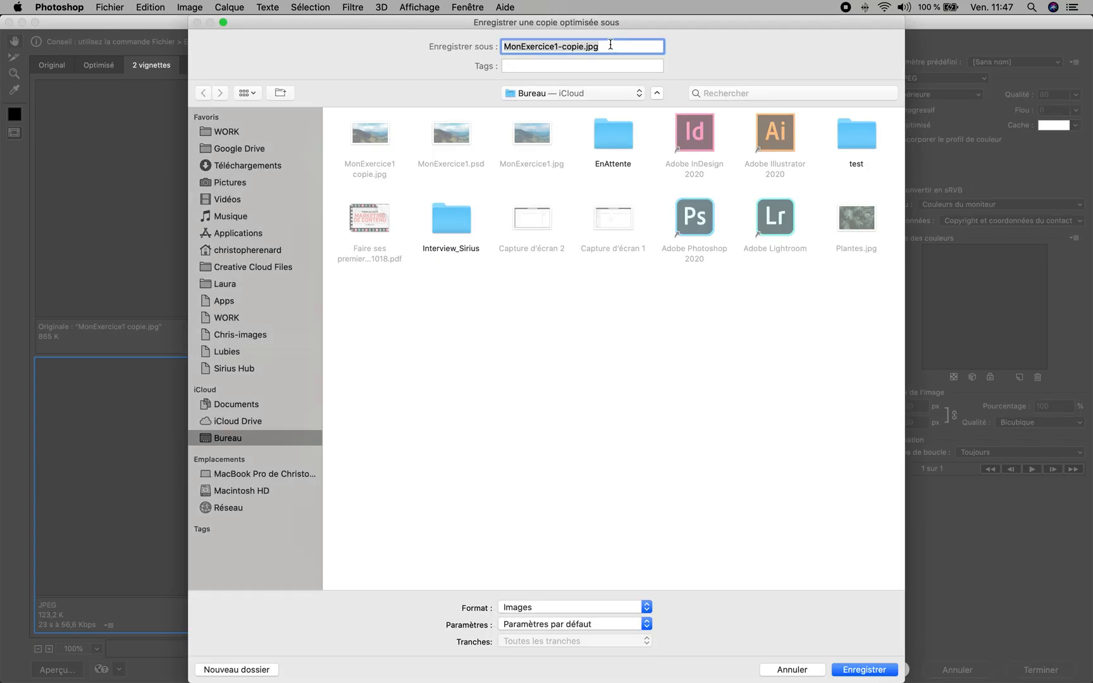
click(583, 46)
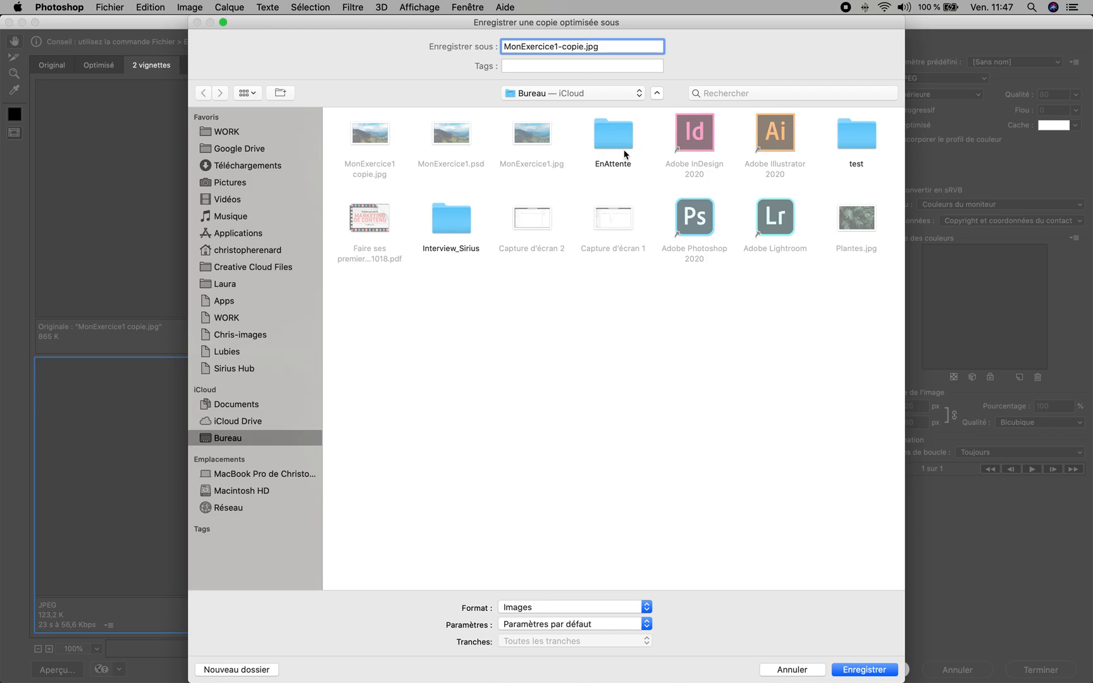
key(BackSpace)
key(BackSpace)
key(BackSpace)
key(BackSpace)
text(over)
key(Return)
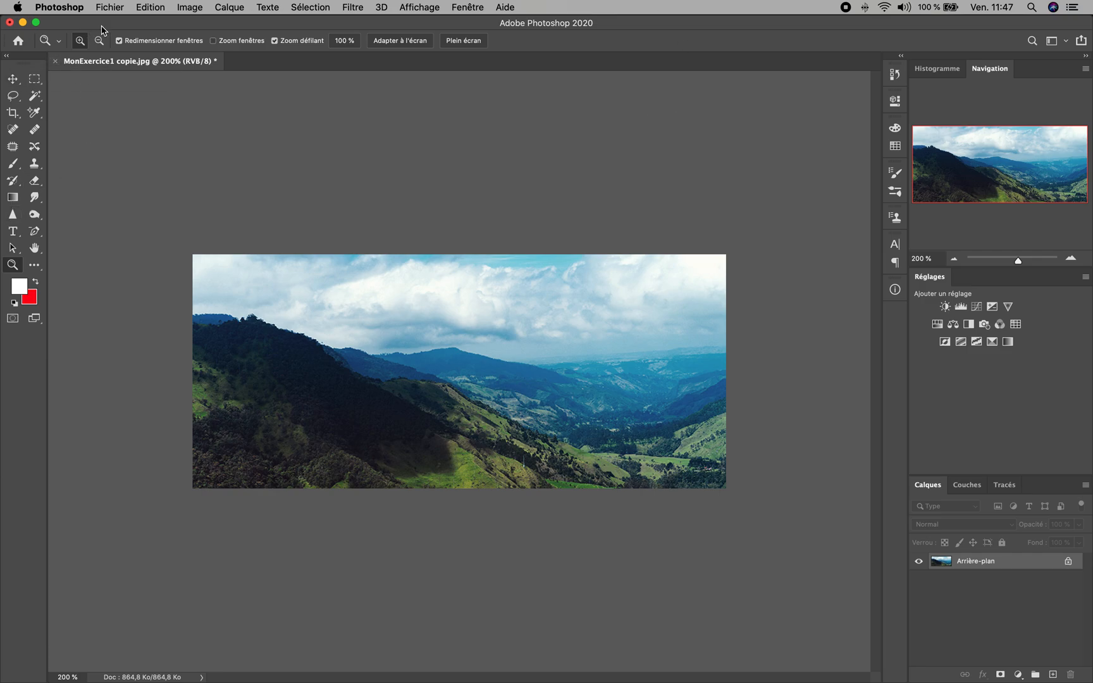
Close MonExercice1 copie.jpg without saving its changes and close the application window.
key(super+q)
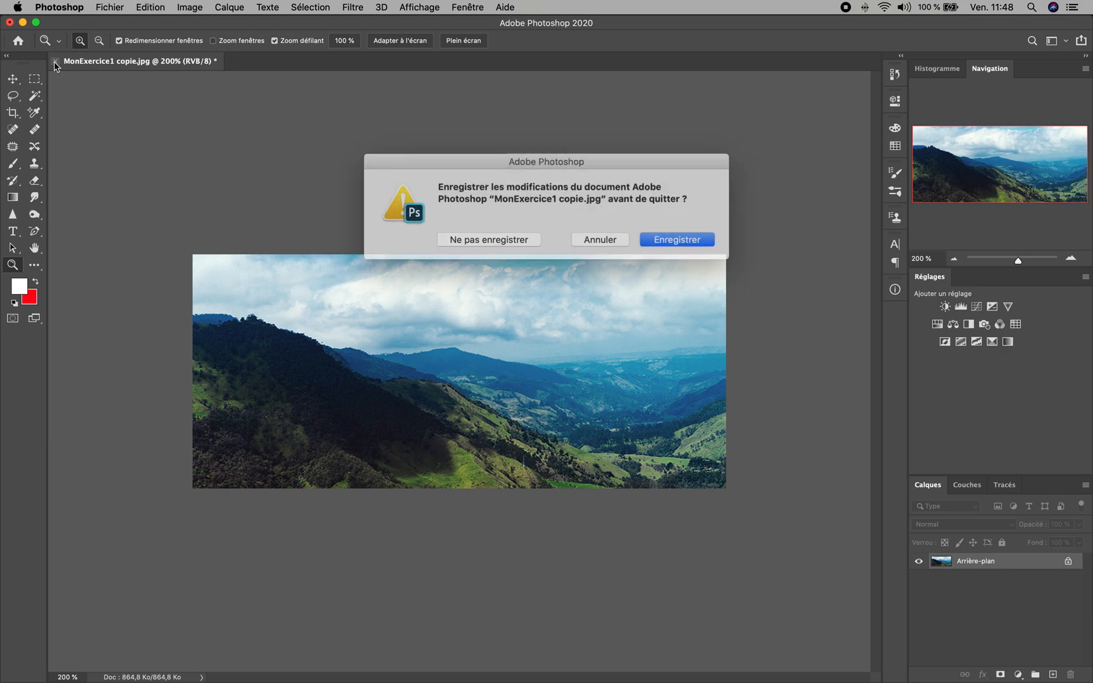
click(514, 238)
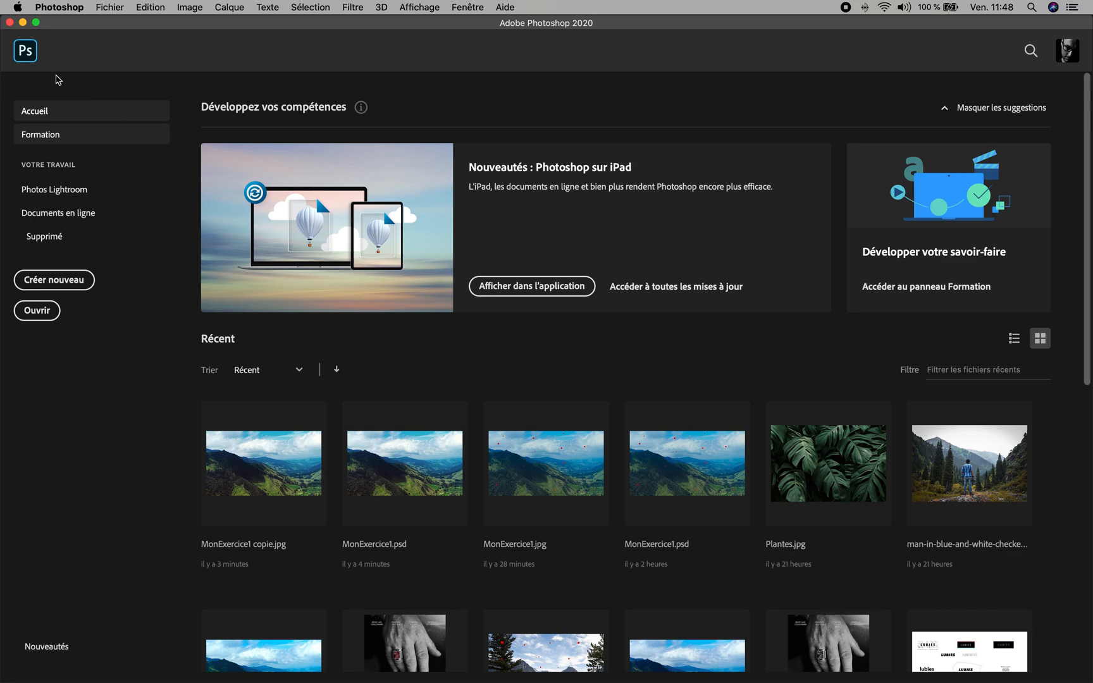
click(10, 23)
Move MonExercice1.jpg apart from the other exports on the desktop and briefly select MonExercice1.psd and MonExercice1 copie.jpg.
click(729, 219)
drag(538, 266, 830, 178)
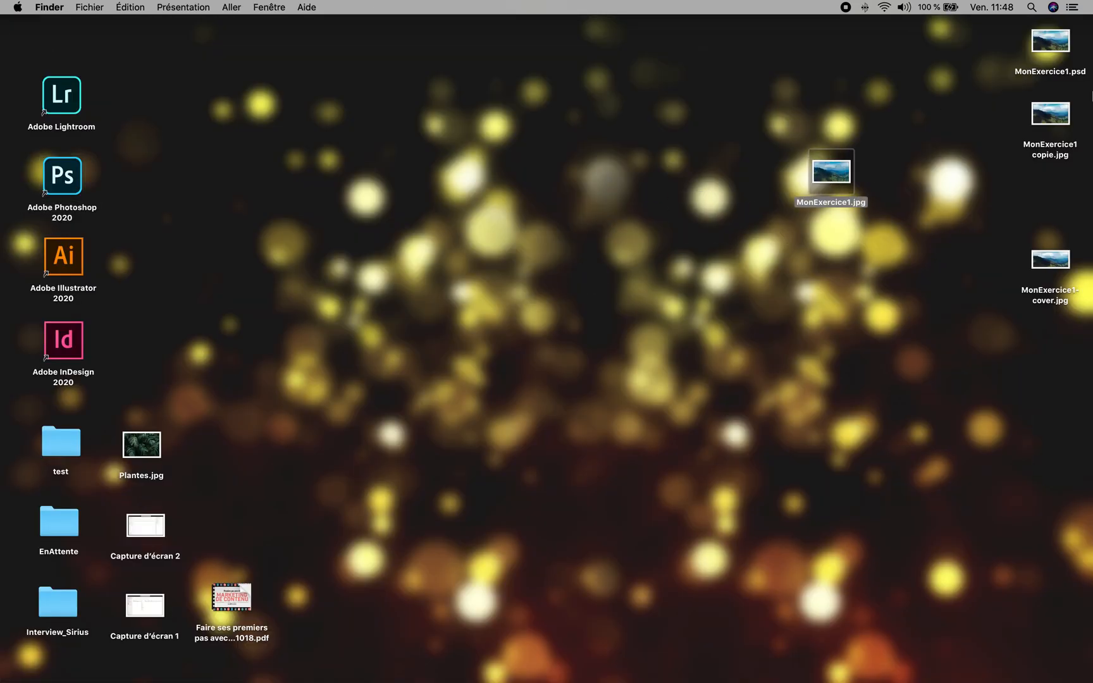
drag(1091, 27, 993, 129)
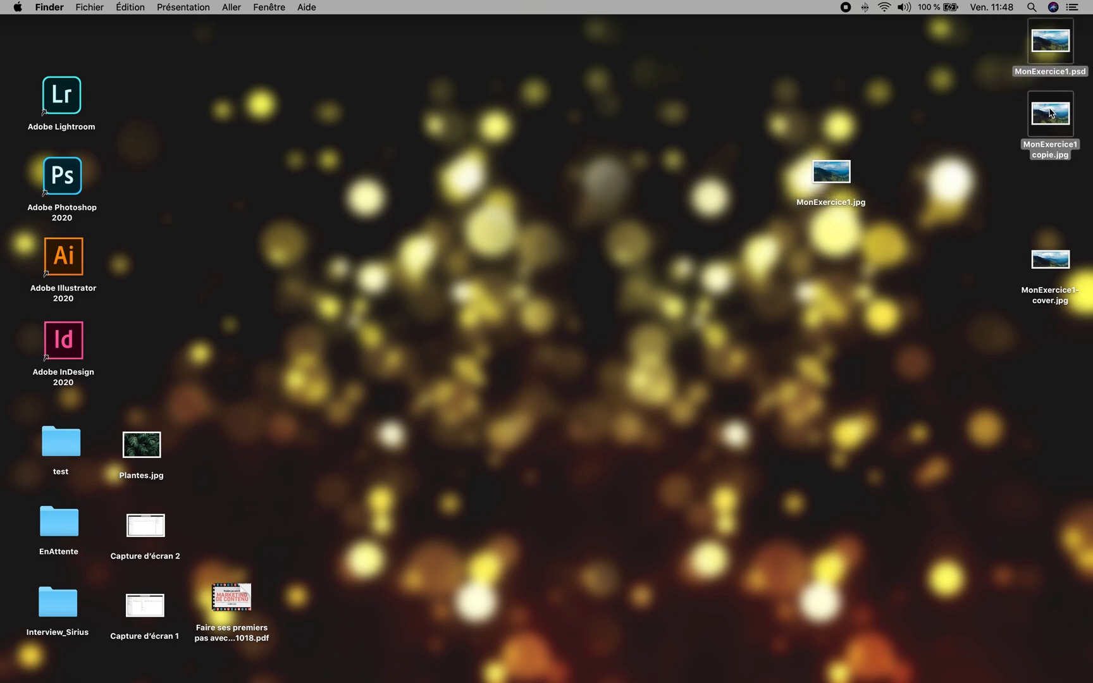
click(1006, 246)
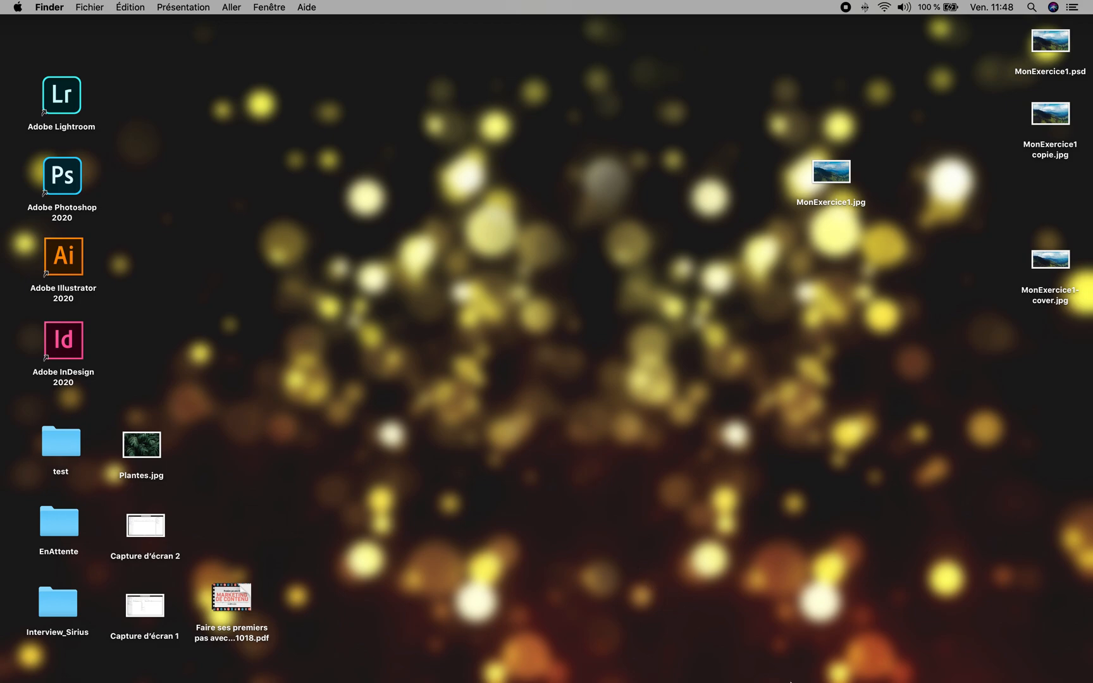
mouse_move(807, 681)
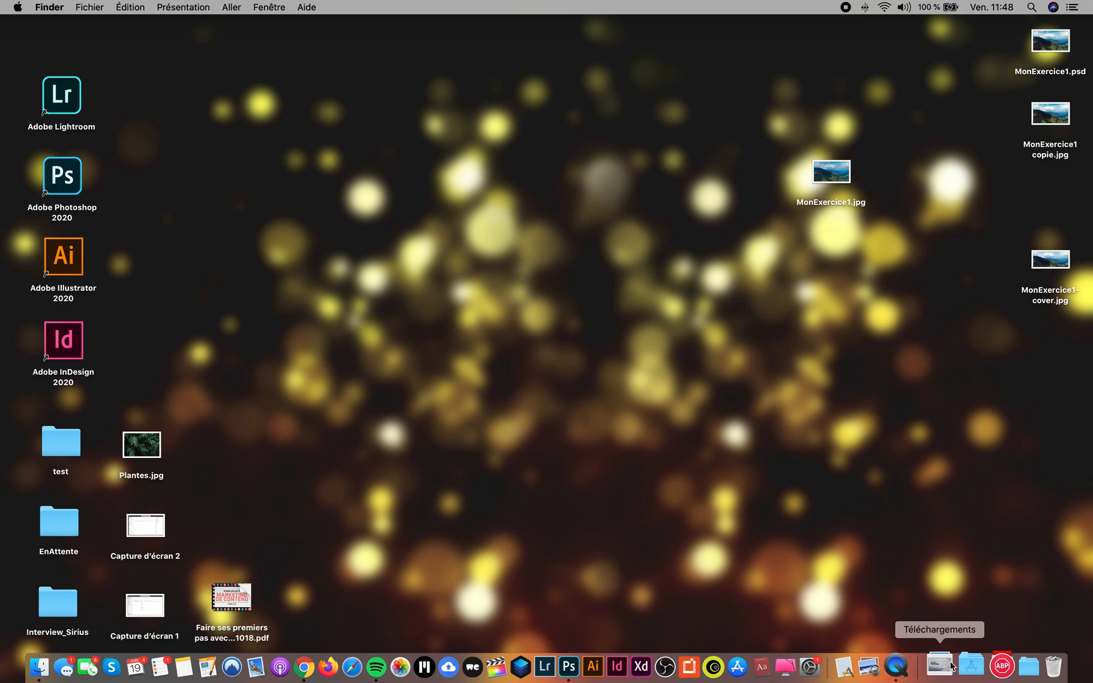
click(913, 672)
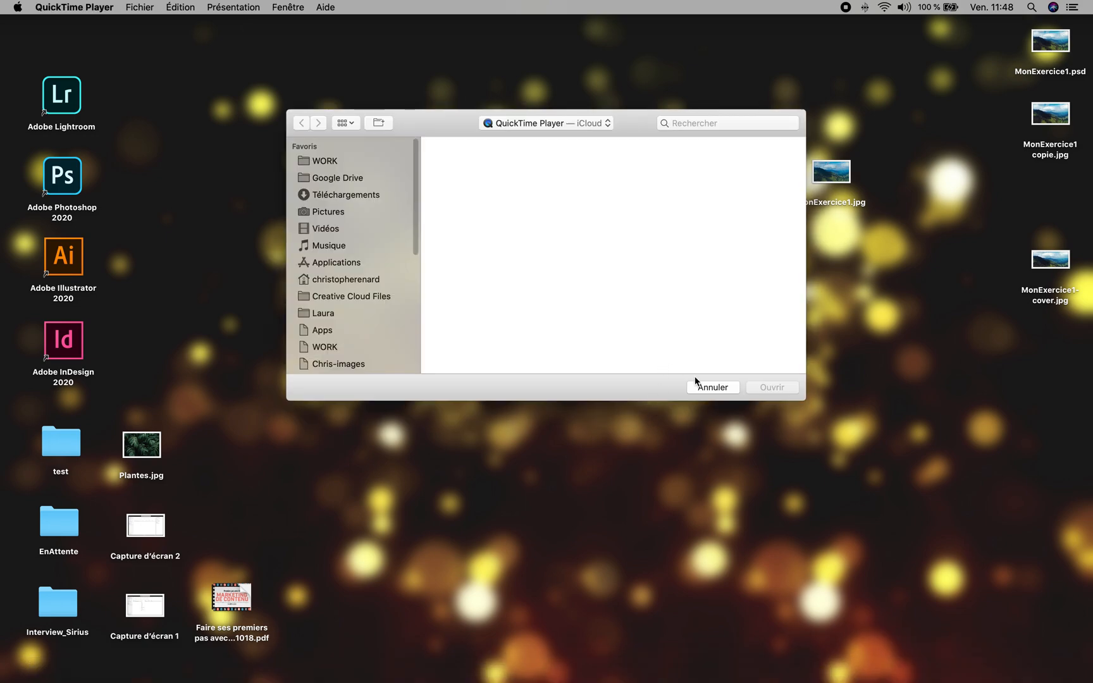
click(140, 8)
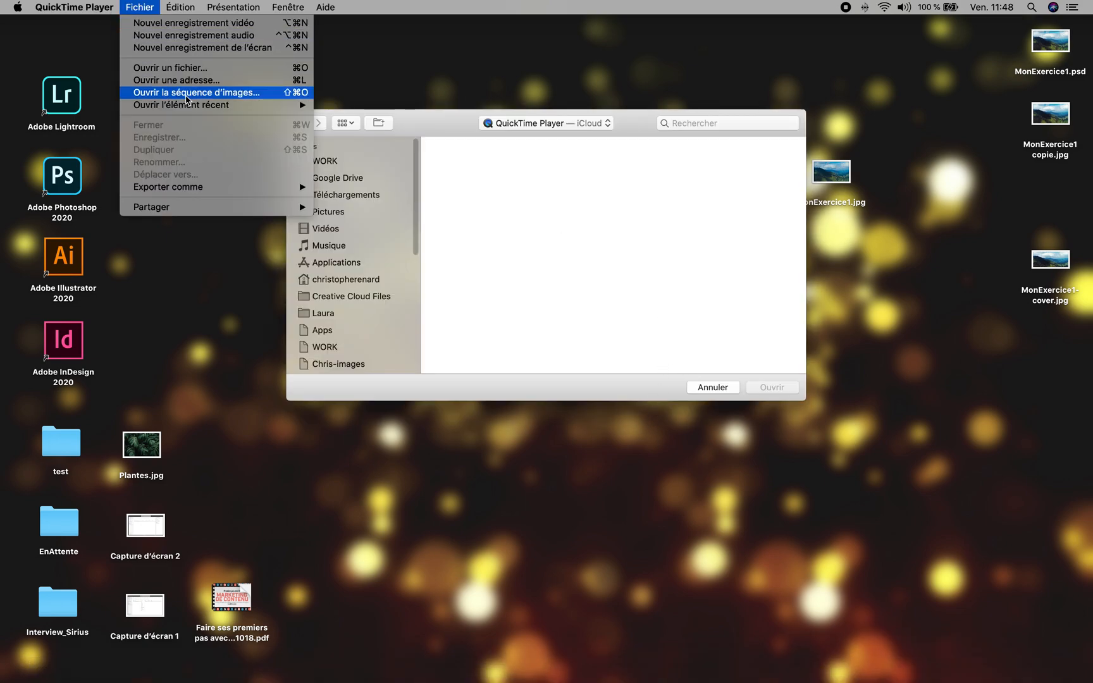